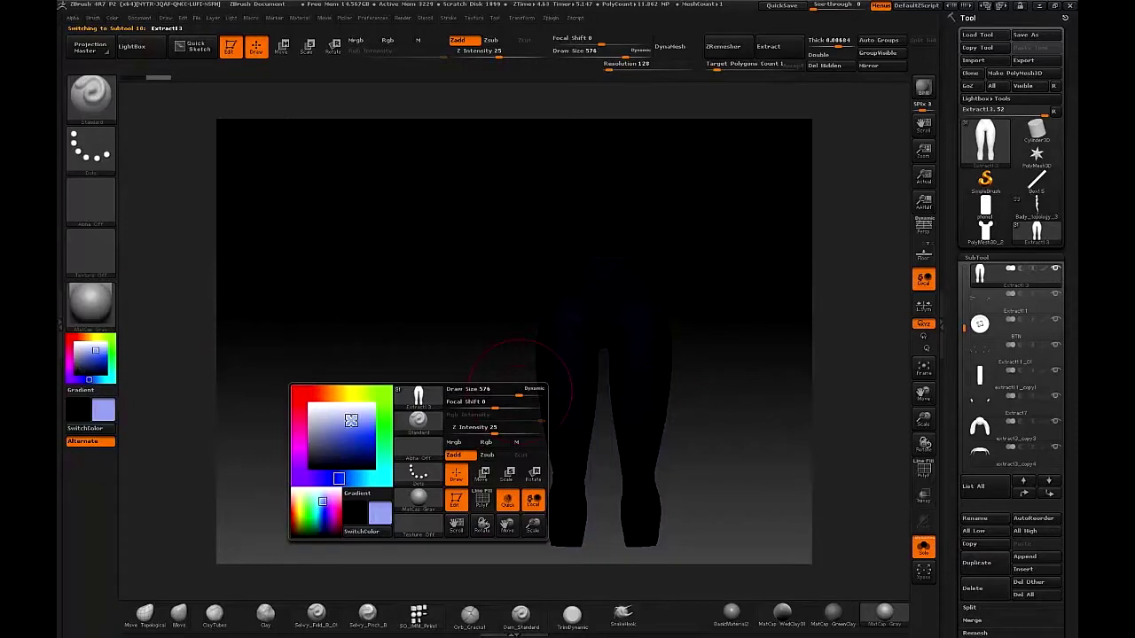
- Choose a dark blue with RGB values 30, 41, 55 and fill the trousers with it
drag(327, 447, 325, 447)
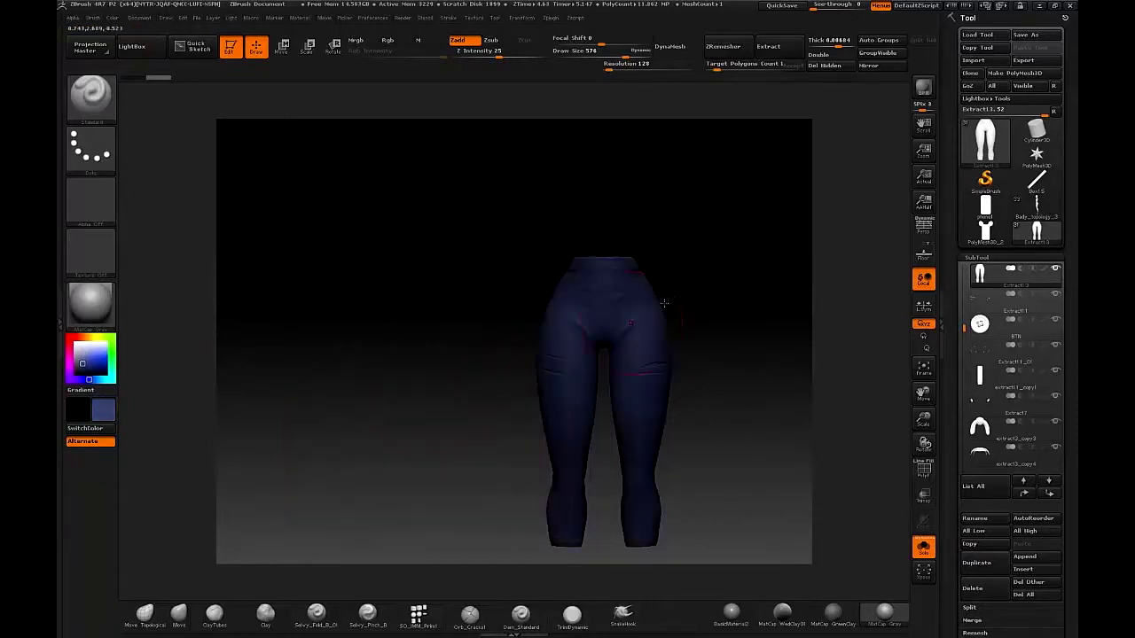
alt+drag(701, 310, 659, 298)
alt+drag(690, 344, 698, 314)
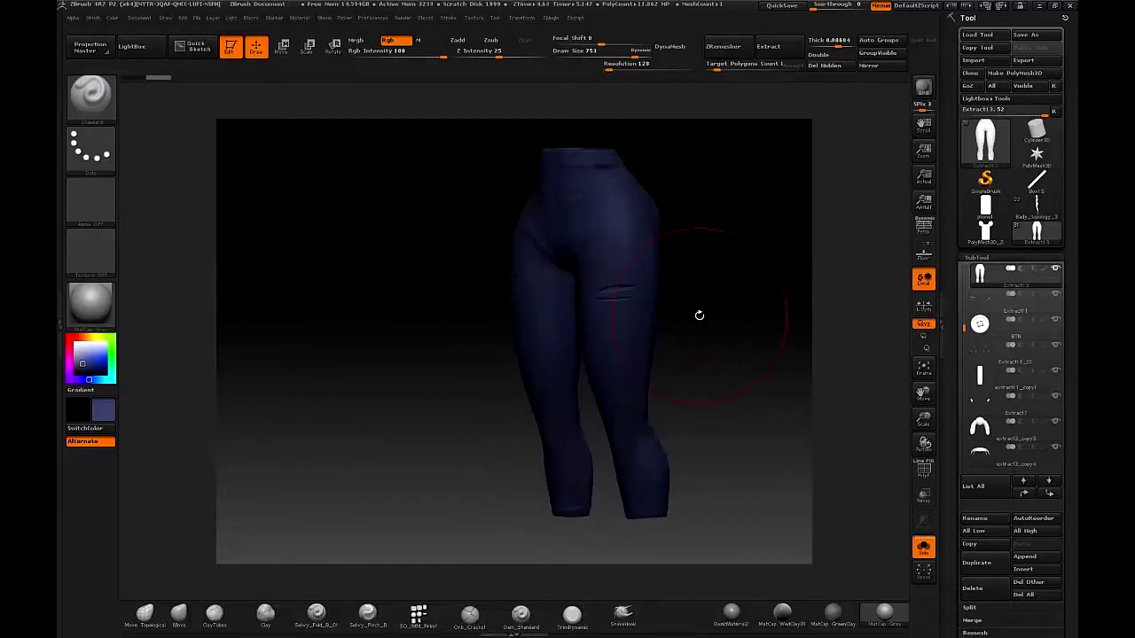
right_click(700, 316)
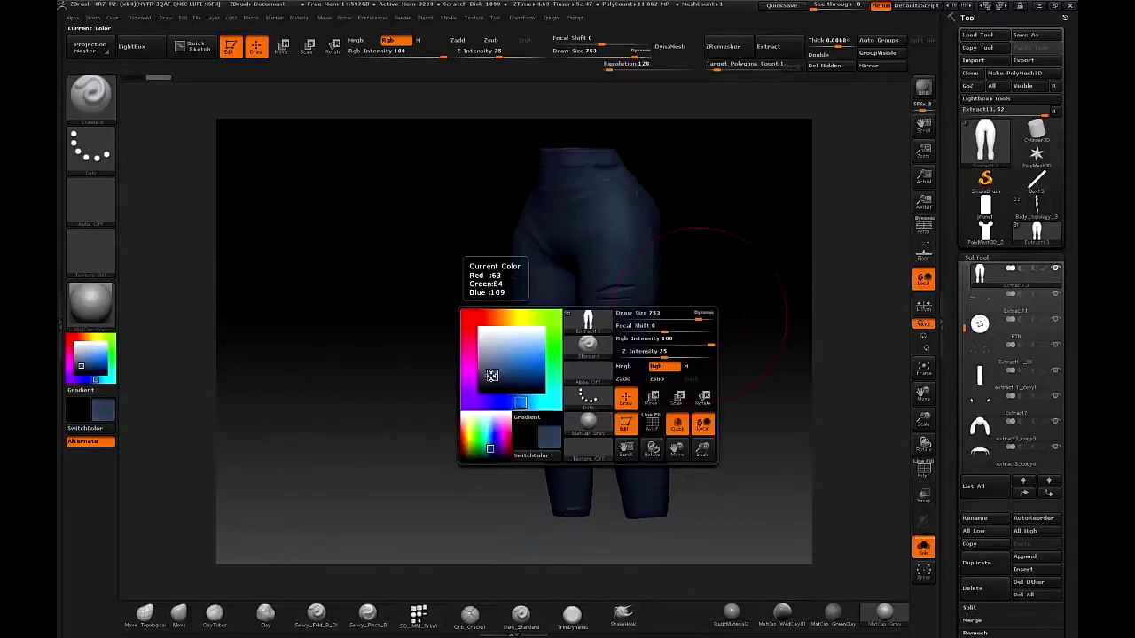
click(497, 383)
drag(701, 236, 727, 264)
drag(727, 264, 603, 249)
click(113, 20)
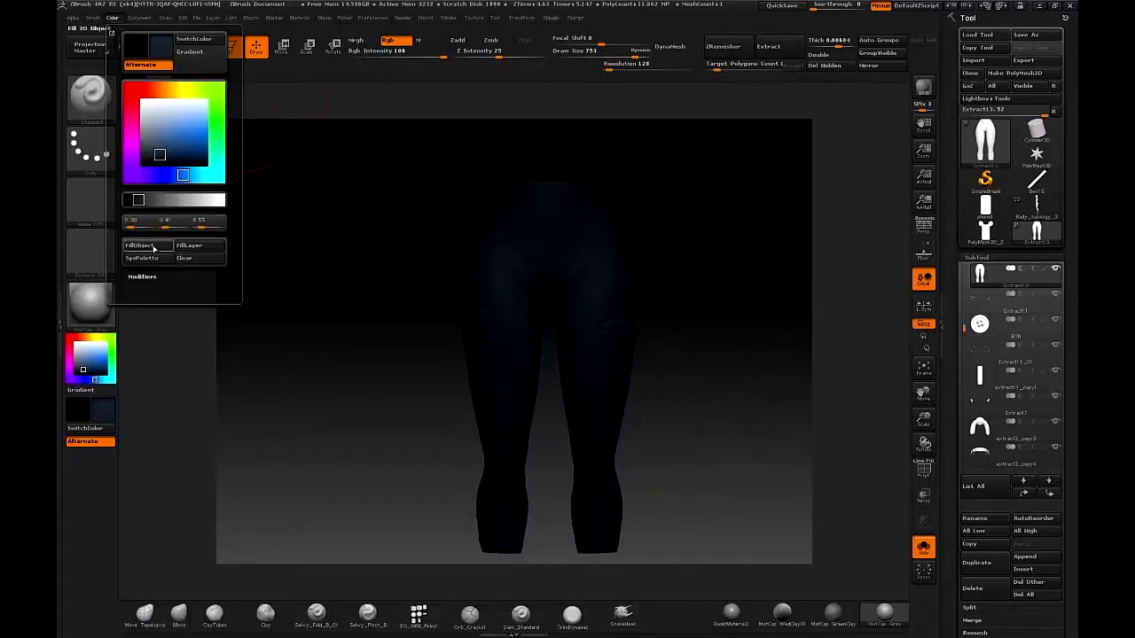
click(152, 249)
drag(727, 327, 714, 325)
key(shift+f)
key(shift+f)
- Change the current material to SkinShade4 for the trousers
click(735, 620)
drag(739, 387, 726, 386)
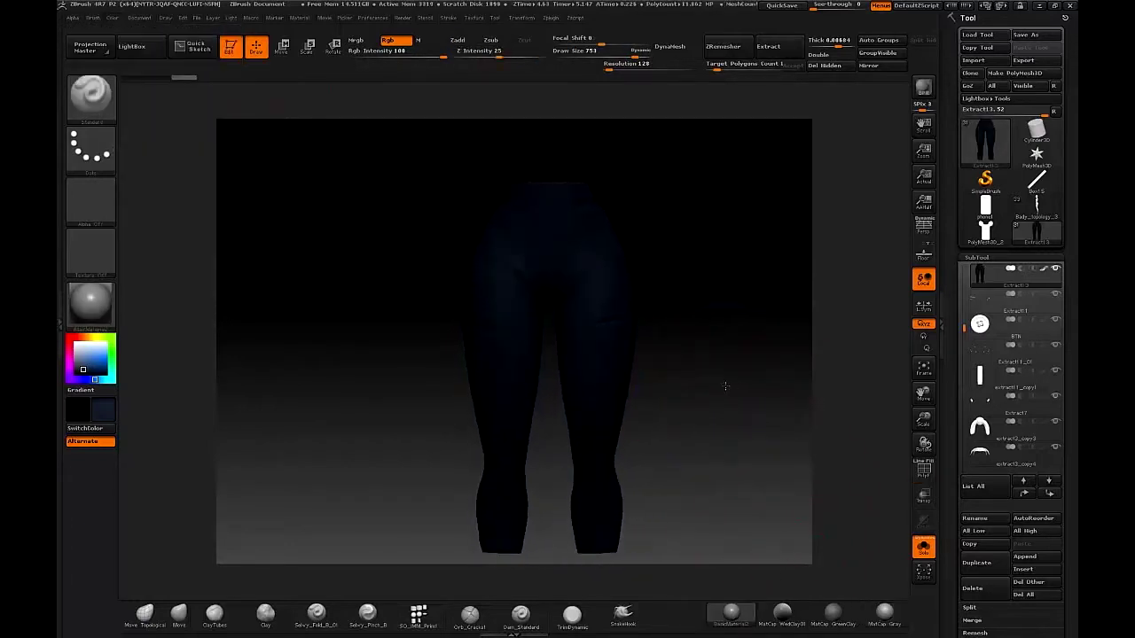
click(883, 620)
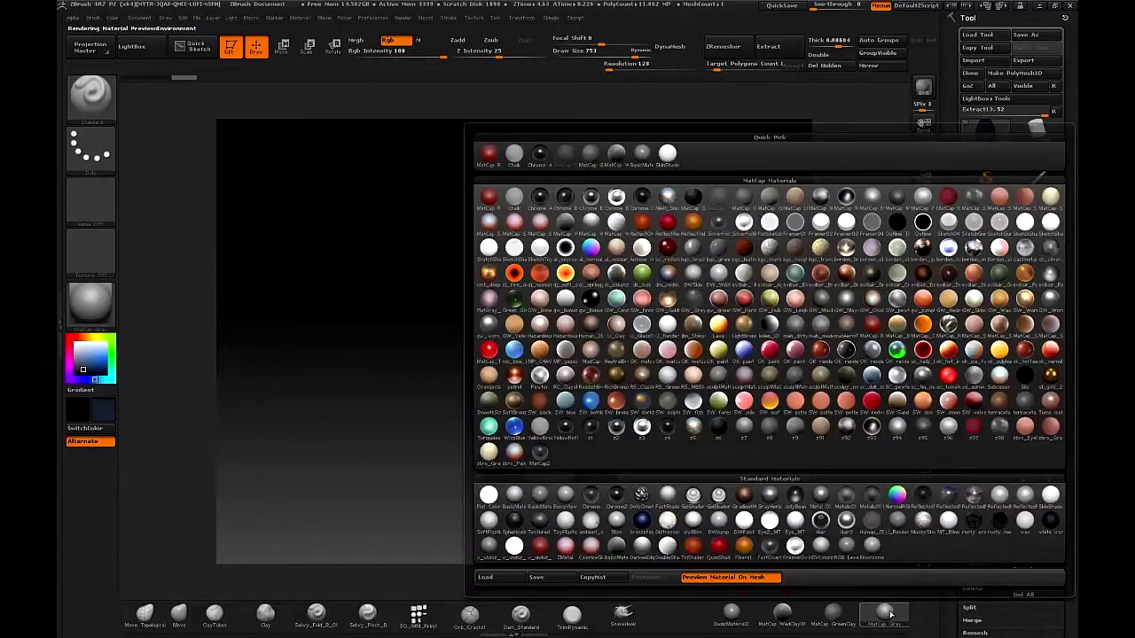
click(1049, 498)
drag(723, 371, 672, 380)
- Show the whole character again, select the shirt and fill it with blue-grey, RGB 125, 143, 167
click(919, 545)
mouse_move(689, 341)
mouse_down()
mouse_move(750, 314)
mouse_move(666, 359)
mouse_move(708, 470)
mouse_up()
alt+click(624, 377)
mouse_move(661, 404)
alt+mouse_down()
mouse_move(654, 463)
mouse_move(660, 424)
alt+mouse_up()
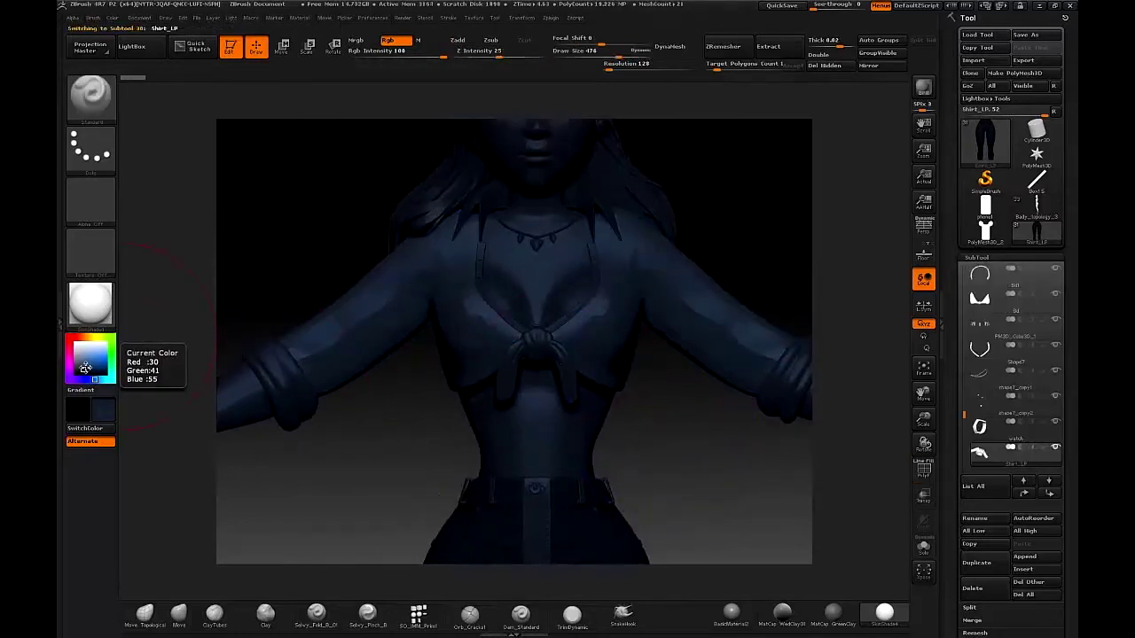
drag(82, 352, 80, 355)
mouse_move(113, 18)
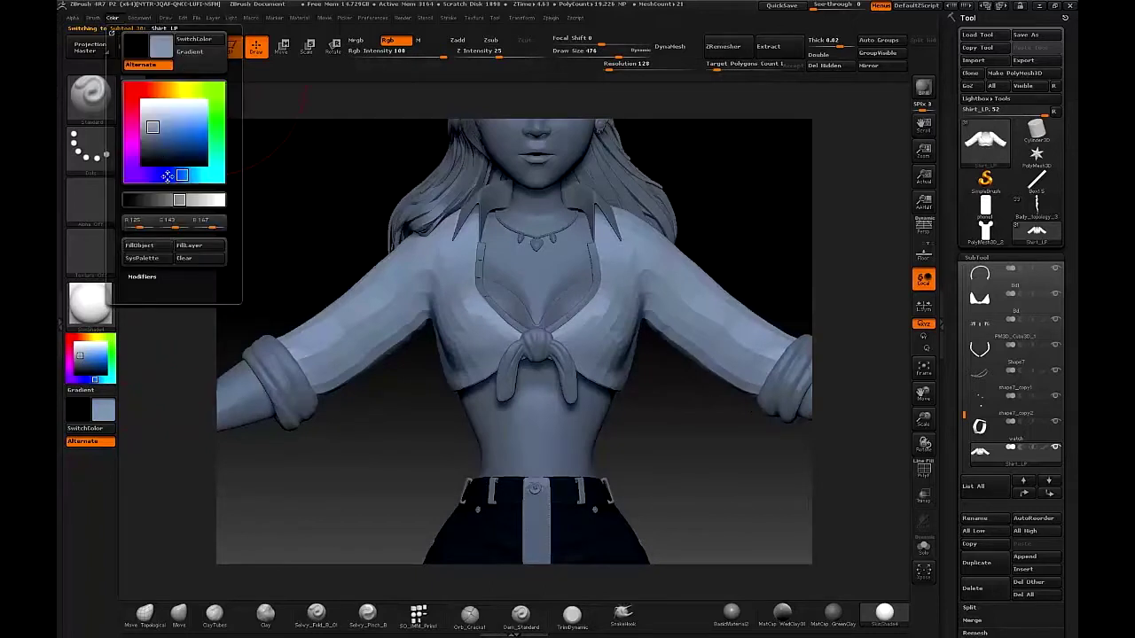
mouse_move(661, 470)
alt+mouse_down()
mouse_move(663, 403)
mouse_move(696, 421)
alt+mouse_up()
- Reduce the draw size to 207 and fill the shirt's front knot and button placket with blue-grey
key(s)
drag(697, 421, 688, 421)
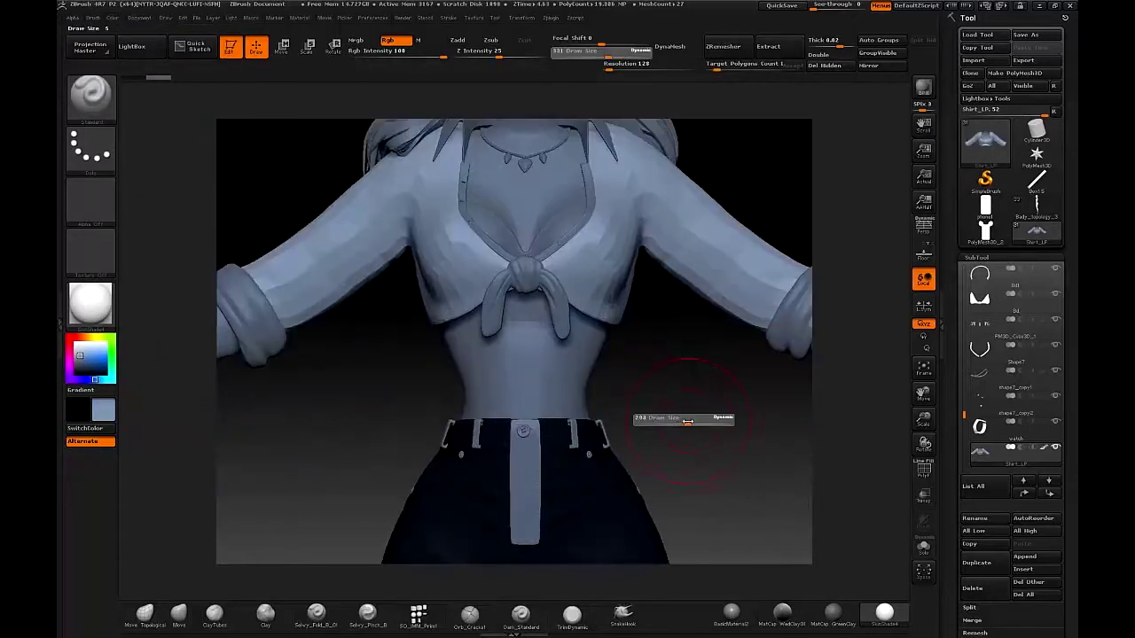
alt+click(516, 278)
alt+right_drag(516, 279, 457, 308)
mouse_move(114, 18)
click(143, 246)
mouse_move(687, 431)
shift+mouse_down()
mouse_move(706, 487)
mouse_move(684, 430)
shift+mouse_up()
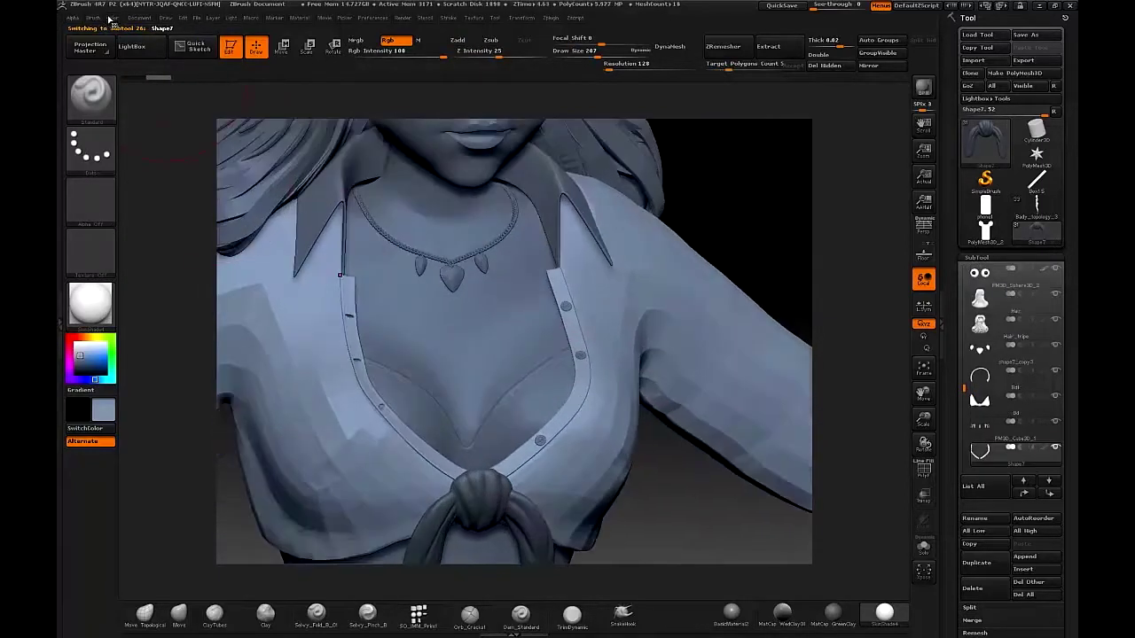
click(110, 18)
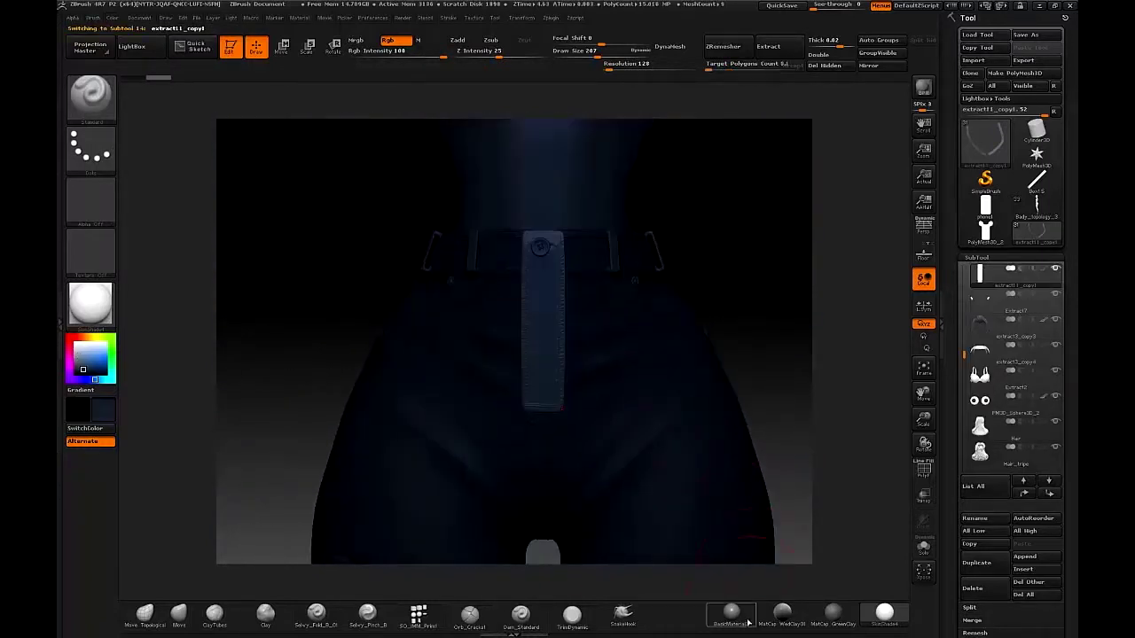
- Replace the current SkinShade4 material with Flat Color
click(884, 614)
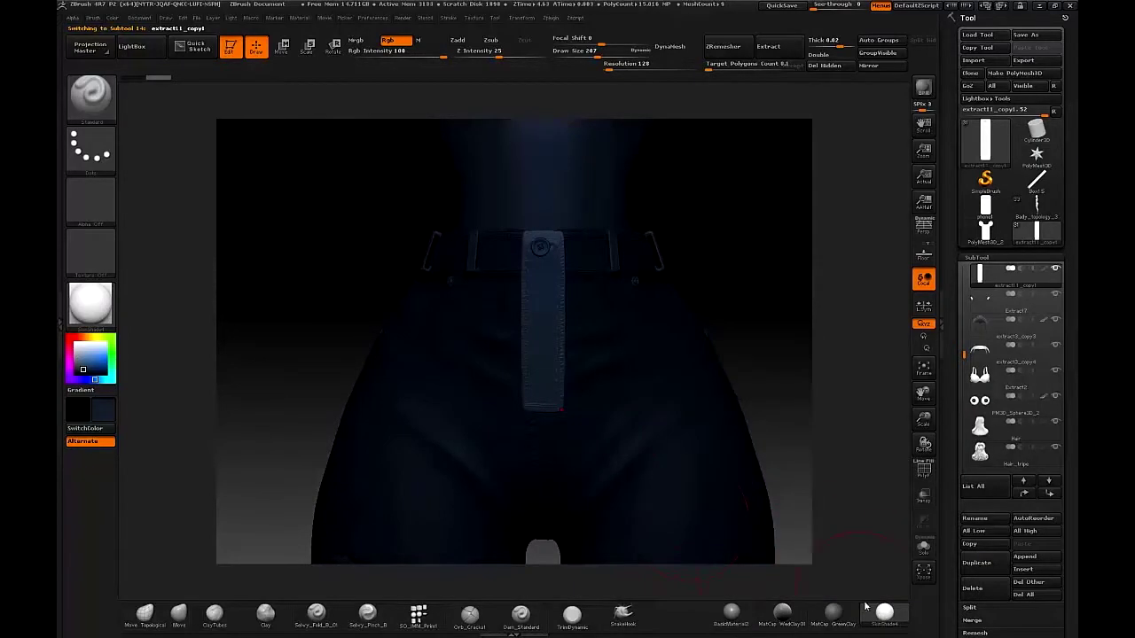
click(880, 610)
click(488, 499)
drag(679, 304, 647, 377)
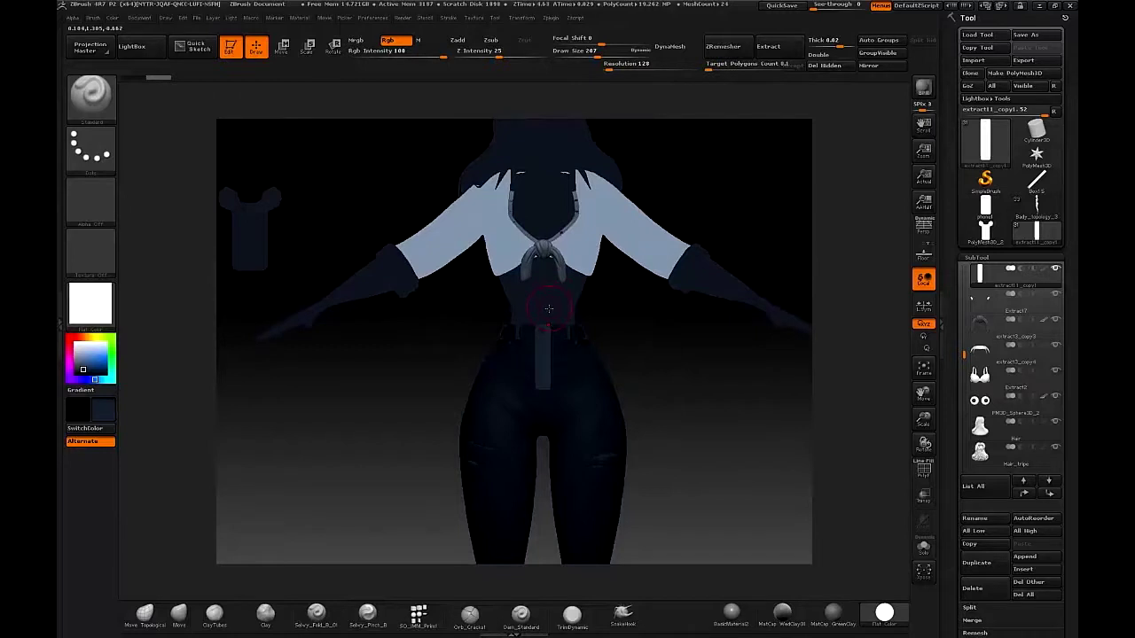
- Turn on Mrgb and fill the trouser fly strip with the dark blue and Flat Color material
alt+drag(678, 341, 702, 268)
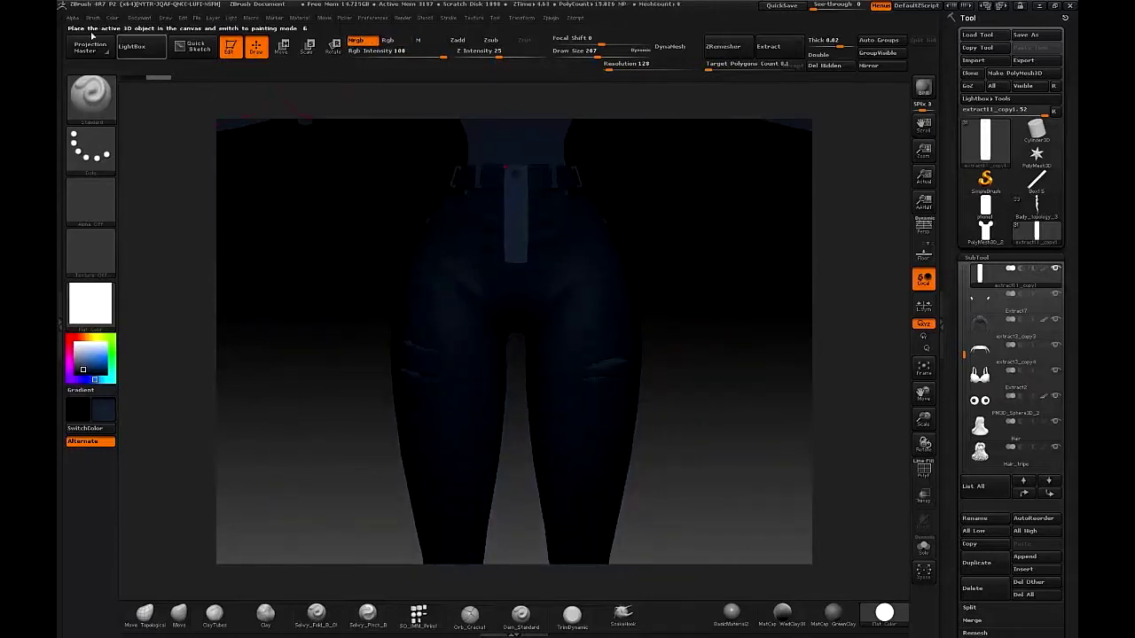
click(112, 18)
alt+drag(769, 257, 754, 433)
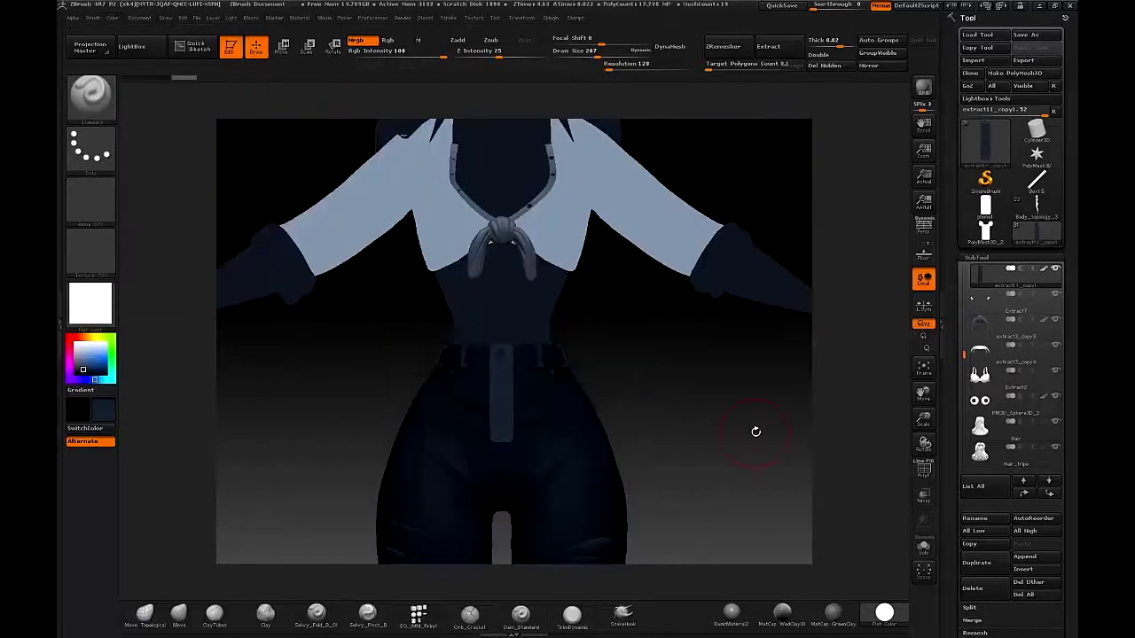
- Select the trousers subtool and fill it with the dark blue and Flat Color material
drag(965, 442, 966, 387)
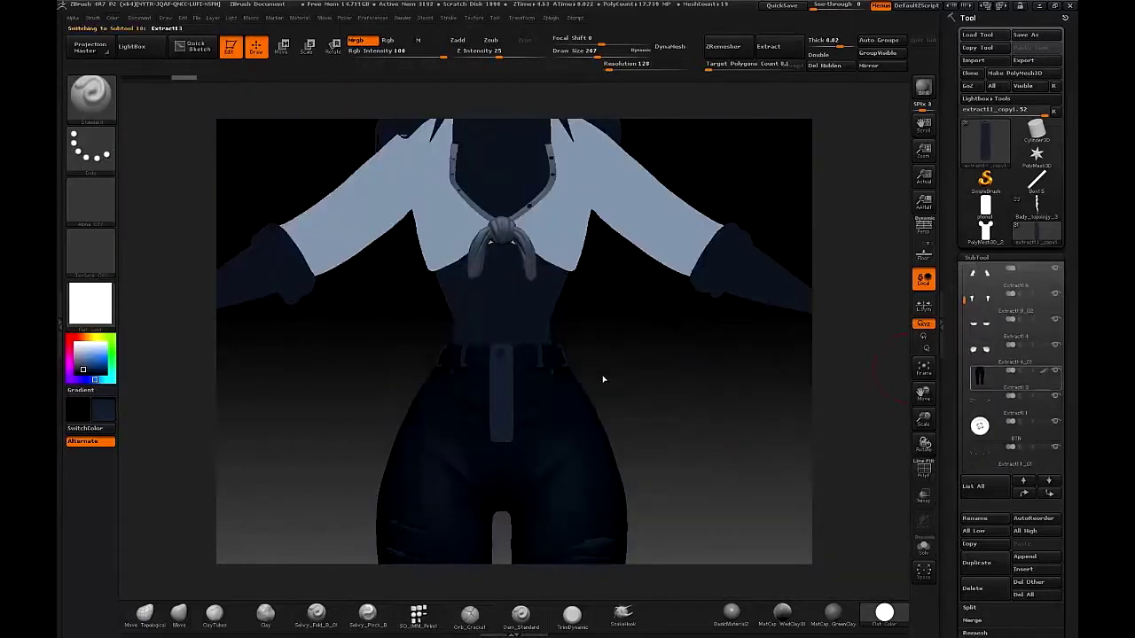
click(114, 18)
click(152, 248)
alt+drag(669, 423, 640, 339)
- Switch the material back to SkinShade4 and fill the trousers with the dark blue again
click(887, 611)
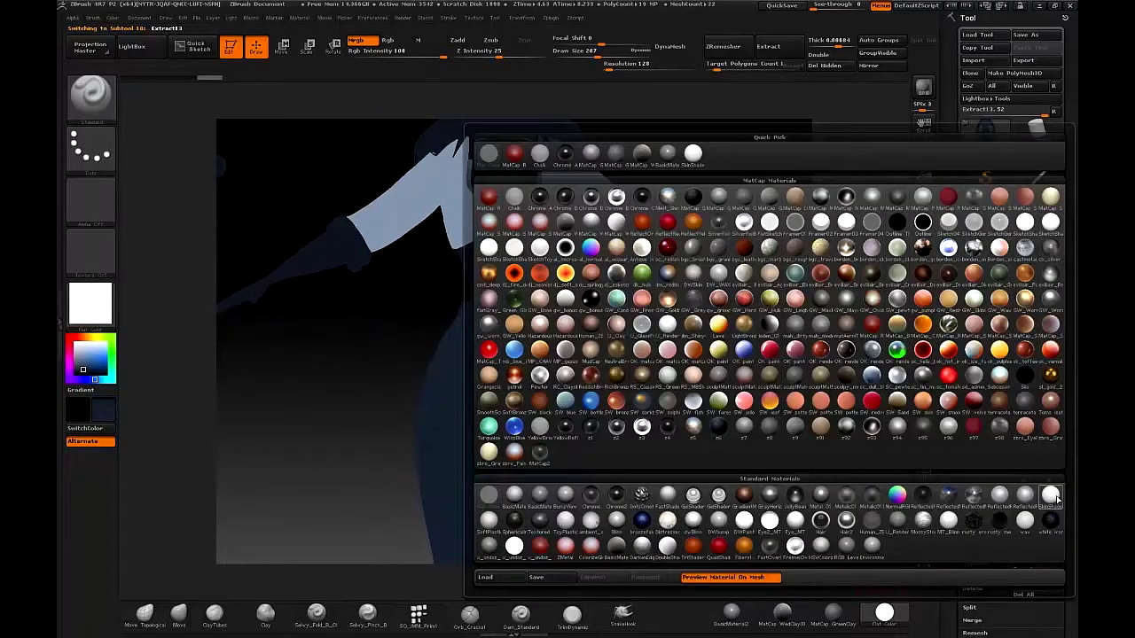
click(1050, 497)
drag(621, 452, 659, 545)
click(112, 17)
click(153, 250)
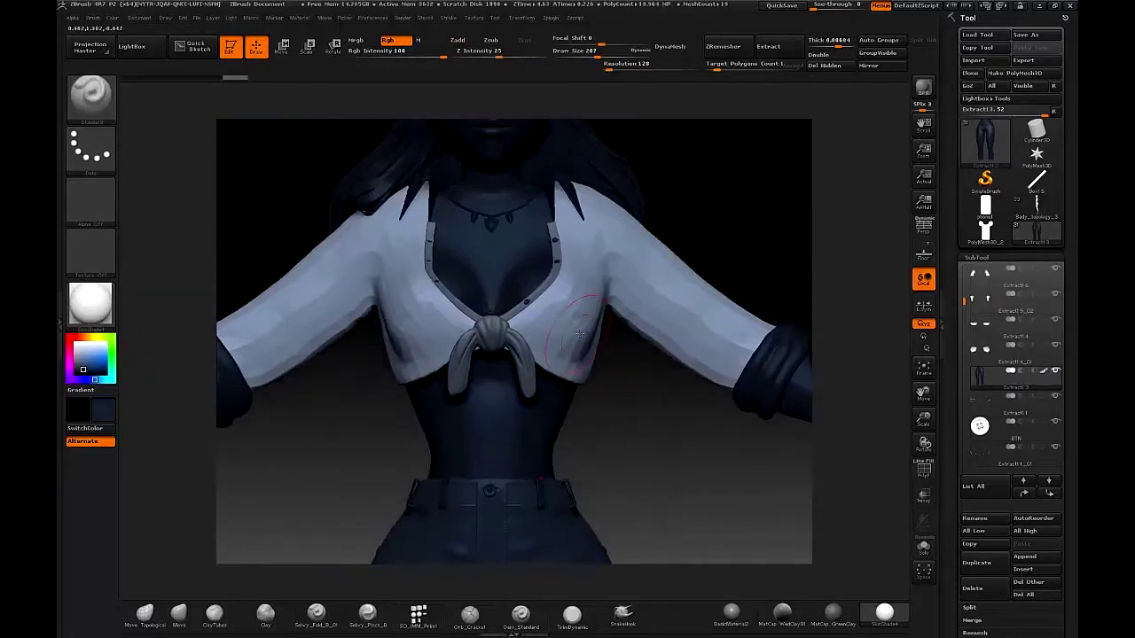
- Replace the MatCap GreenClay quick material with Flat Color and sample the shirt's blue-grey as the current colour
click(833, 613)
click(833, 613)
click(489, 495)
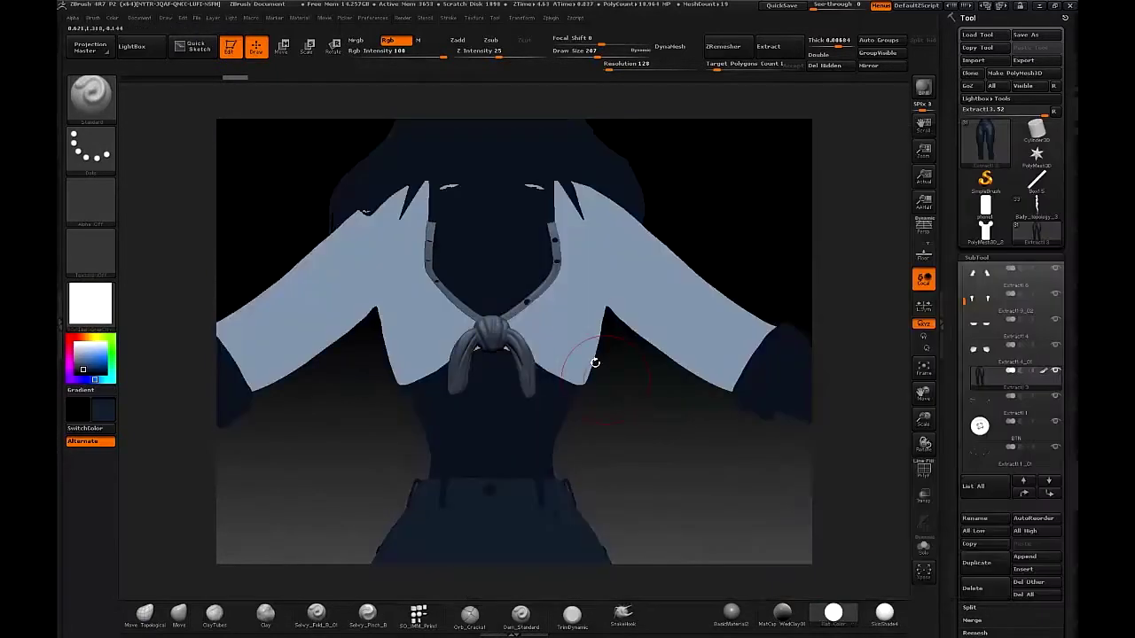
key(c)
alt+drag(618, 354, 642, 474)
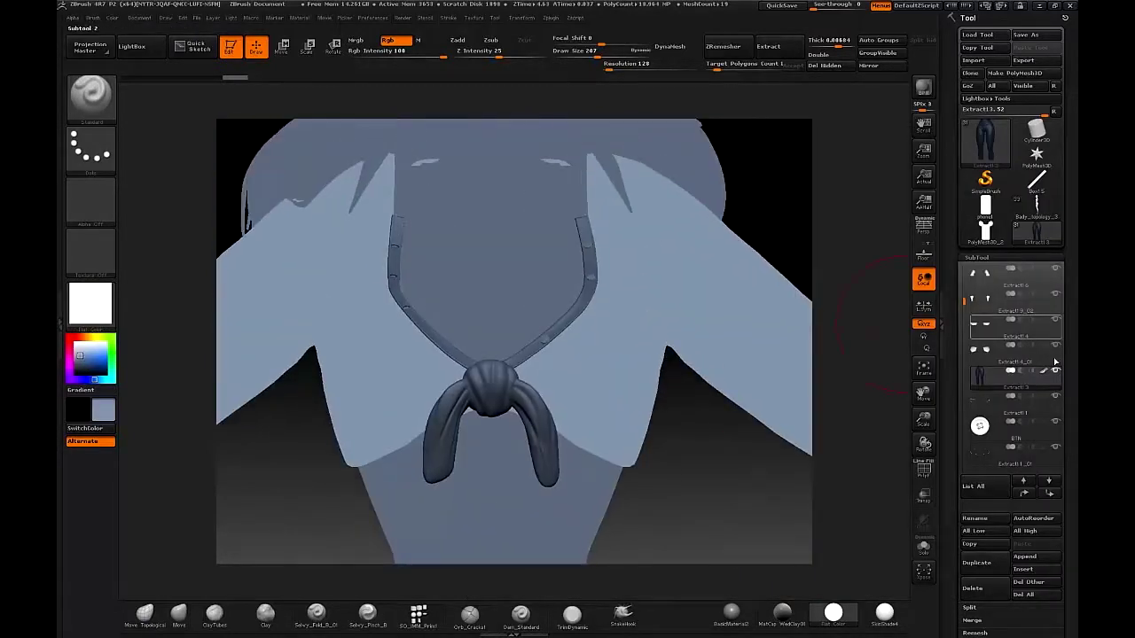
- Turn the trousers' painted colour display off and back on
click(1045, 374)
alt+drag(888, 461, 900, 412)
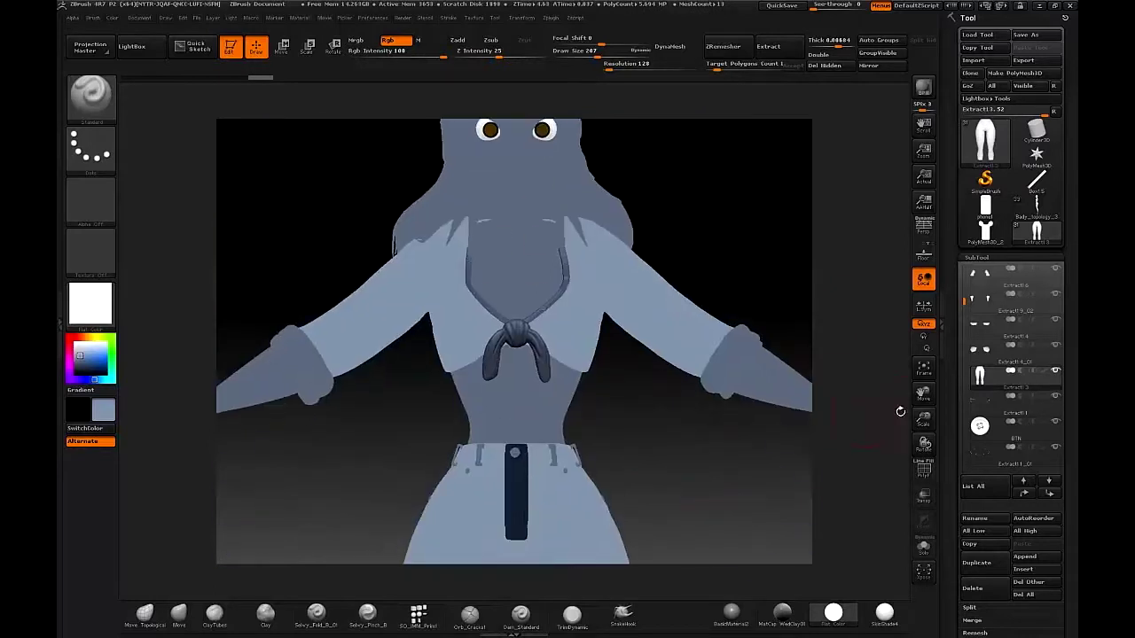
click(1047, 373)
drag(965, 296, 965, 260)
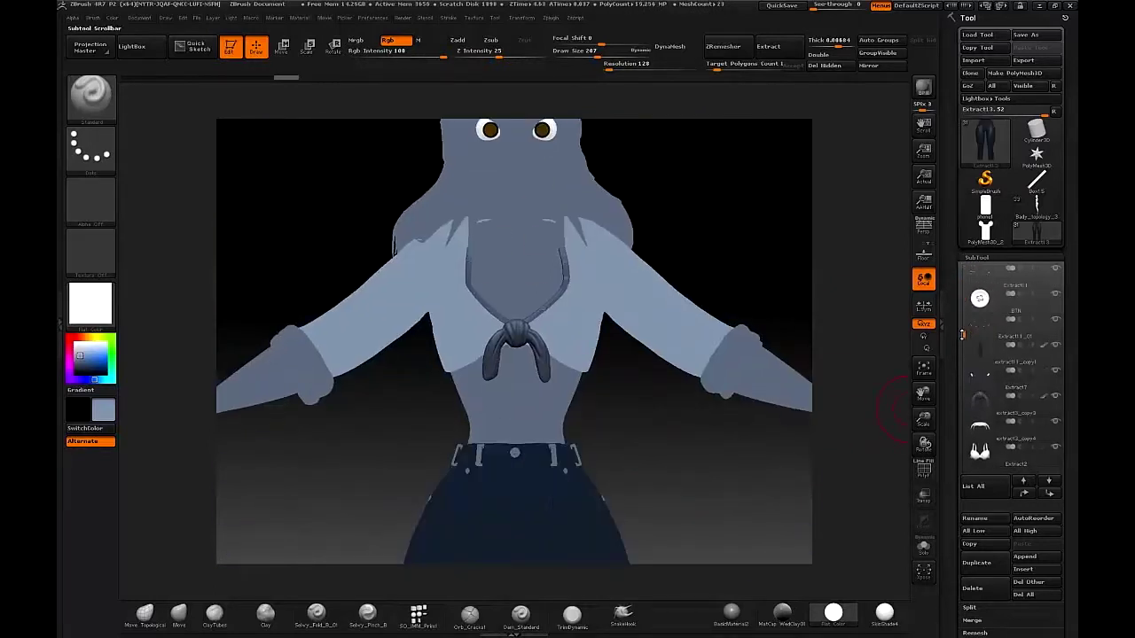
- Select the shirt's front knot and fill it with the sampled blue-grey and Flat Color material
alt+drag(587, 390, 590, 452)
alt+click(507, 264)
alt+drag(712, 378, 732, 487)
click(114, 18)
key(shift+f)
key(shift+f)
drag(715, 409, 873, 541)
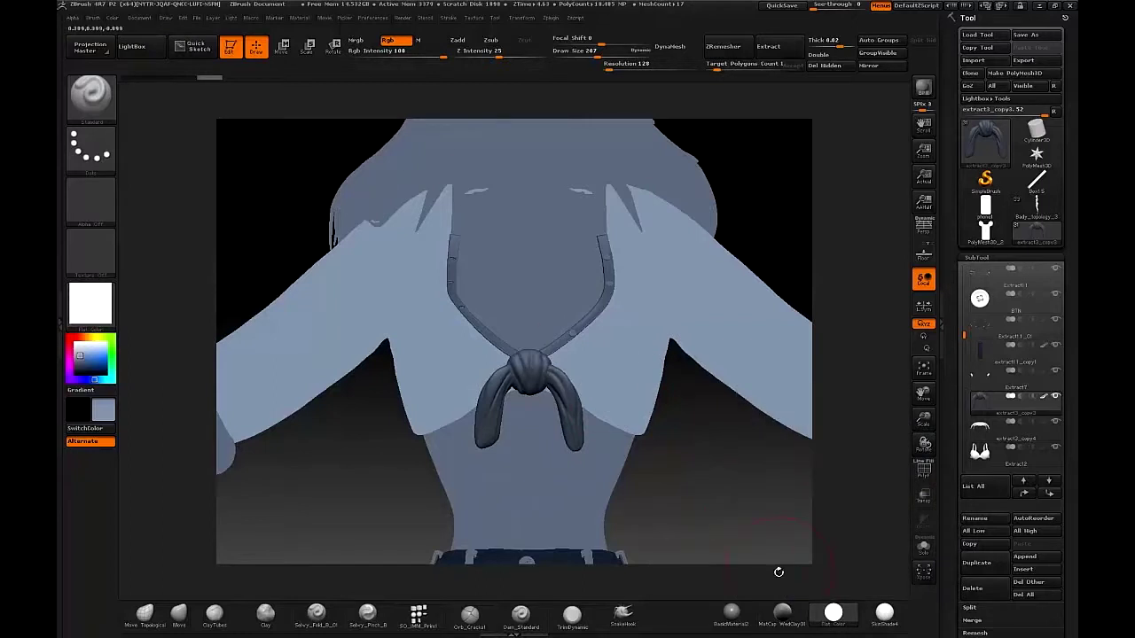
click(113, 17)
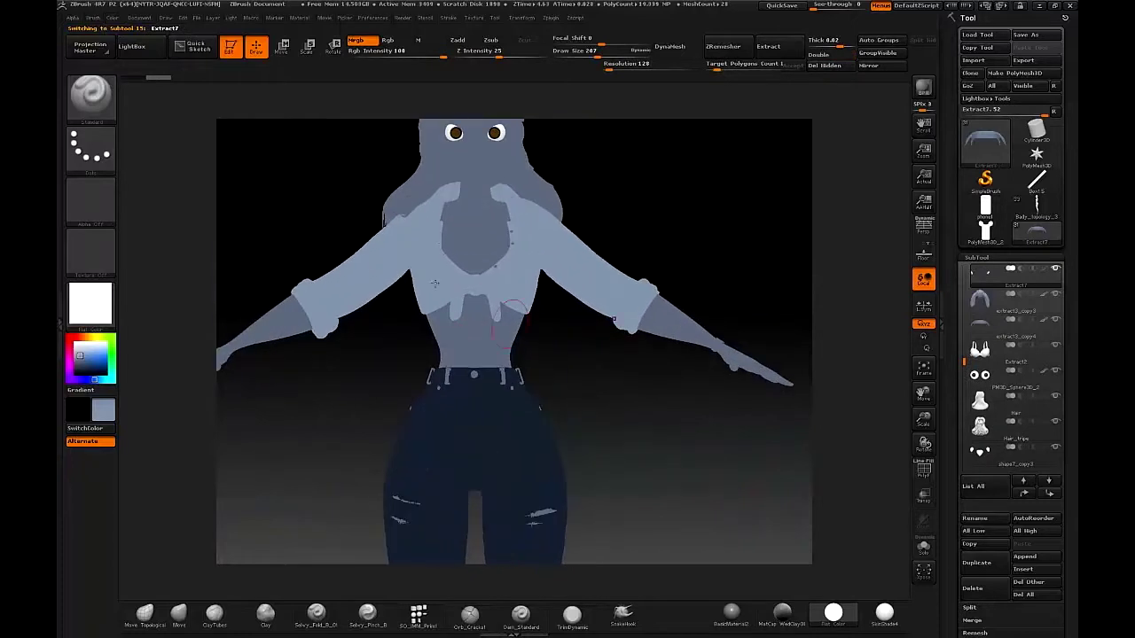
- Fill the Extract7 subtool with colour and the trousers' belt loops (PM3D_Cube3D_1) with dark blue
click(112, 17)
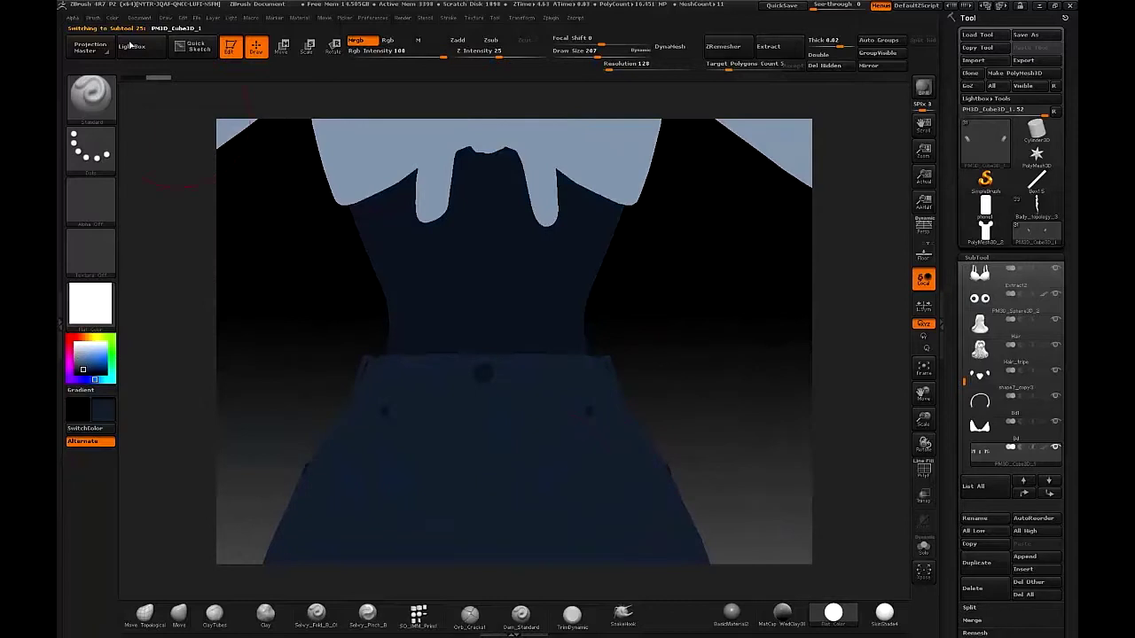
click(113, 18)
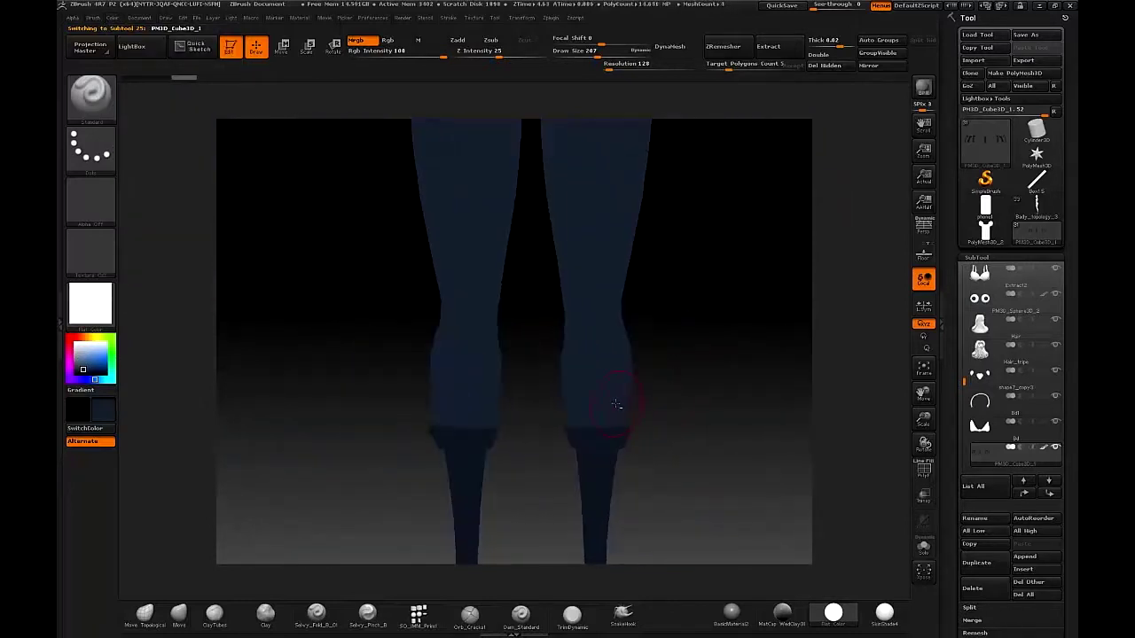
- Pick a medium greyish blue, select the rolled trouser cuffs and fill them with it
click(81, 363)
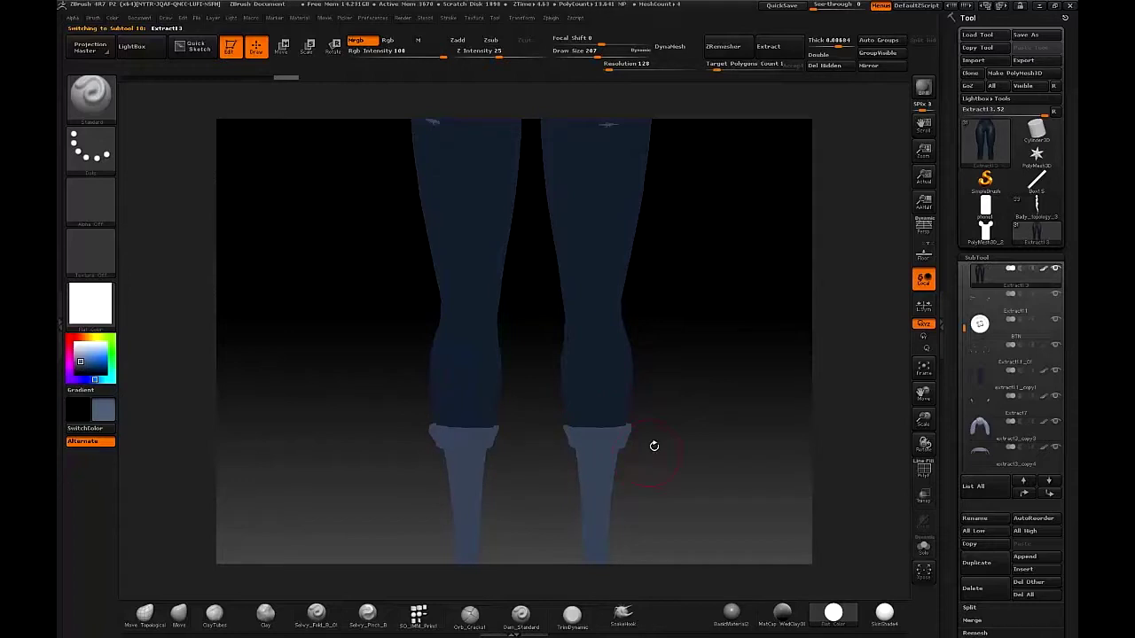
key(shift+f)
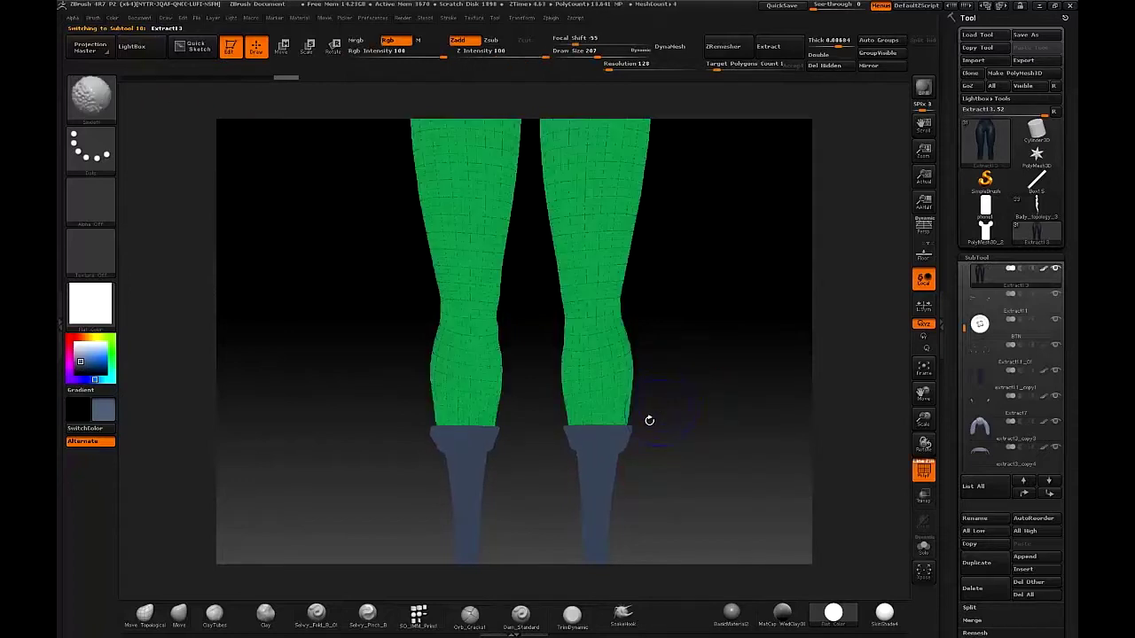
alt+click(629, 439)
click(114, 19)
click(149, 247)
- Reduce the draw size to 124, select the shoes and fill them with a dark reddish brown
mouse_move(699, 375)
alt+mouse_down()
mouse_move(675, 349)
mouse_move(624, 632)
mouse_move(509, 286)
mouse_move(500, 322)
mouse_move(523, 425)
mouse_move(566, 375)
alt+mouse_up()
key(s)
drag(568, 375, 559, 375)
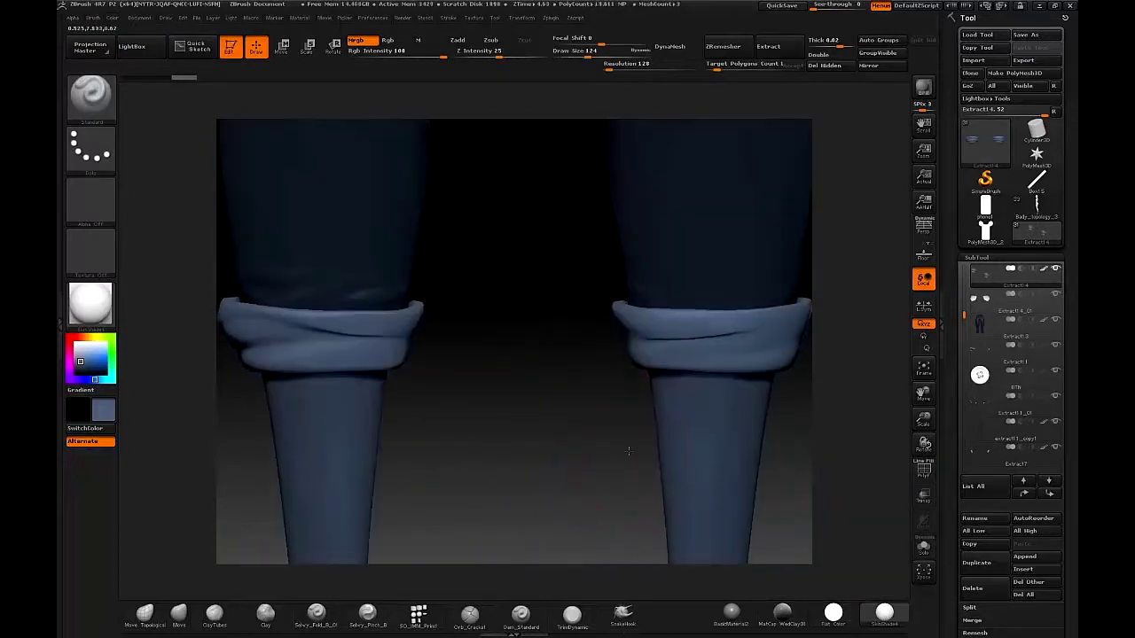
alt+drag(584, 492, 592, 450)
alt+click(591, 446)
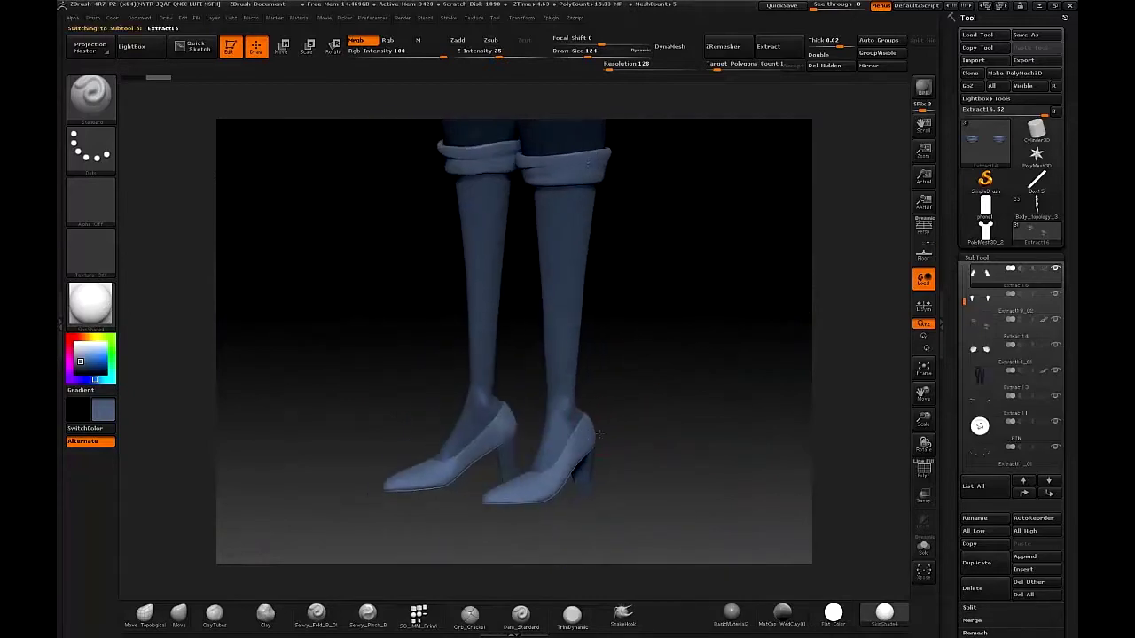
key(space)
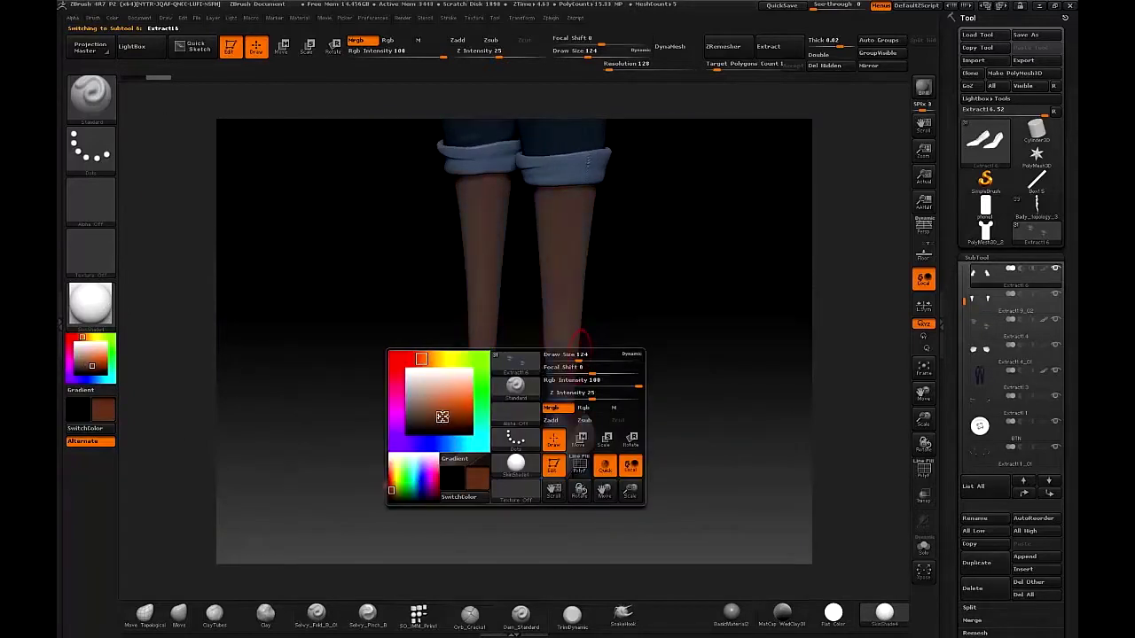
alt+drag(302, 180, 301, 210)
click(113, 18)
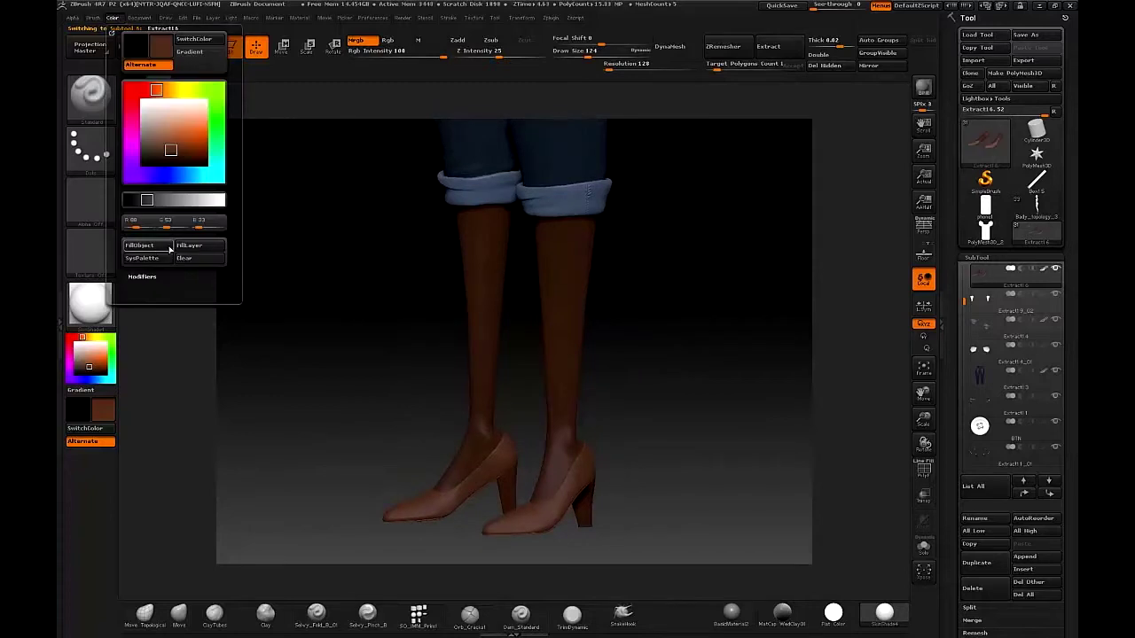
click(159, 253)
- Switch to the Flat Color material and fill the shoes with brown again
click(835, 614)
click(115, 19)
click(147, 248)
- Select the shoe heels and fill them with a slightly darker, more saturated brown
drag(663, 411, 706, 378)
alt+click(695, 386)
click(115, 19)
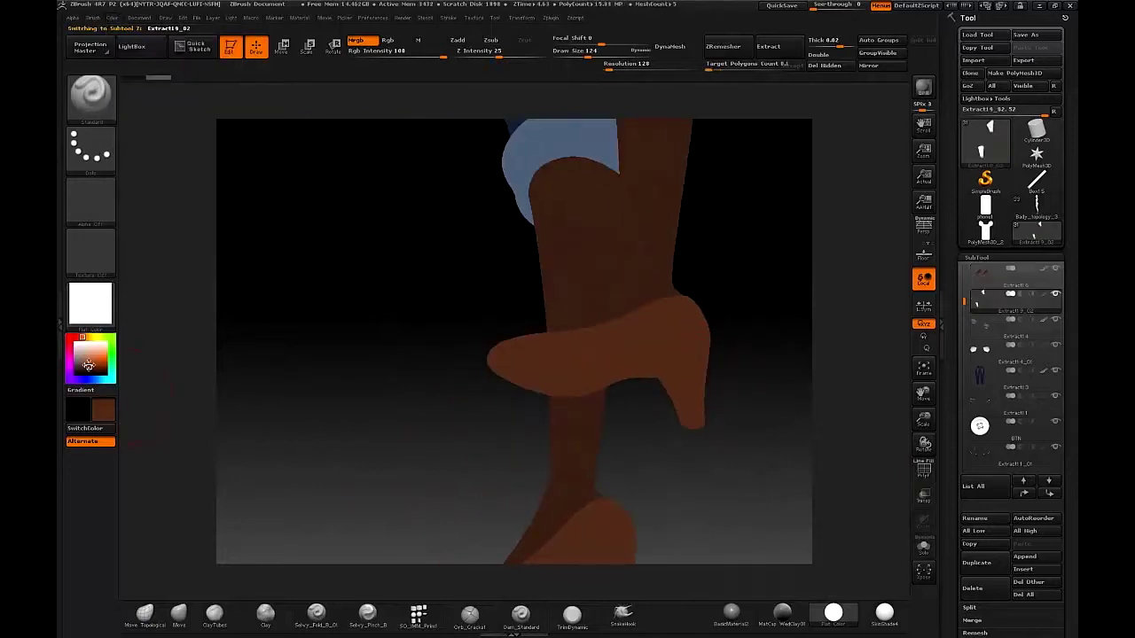
click(90, 370)
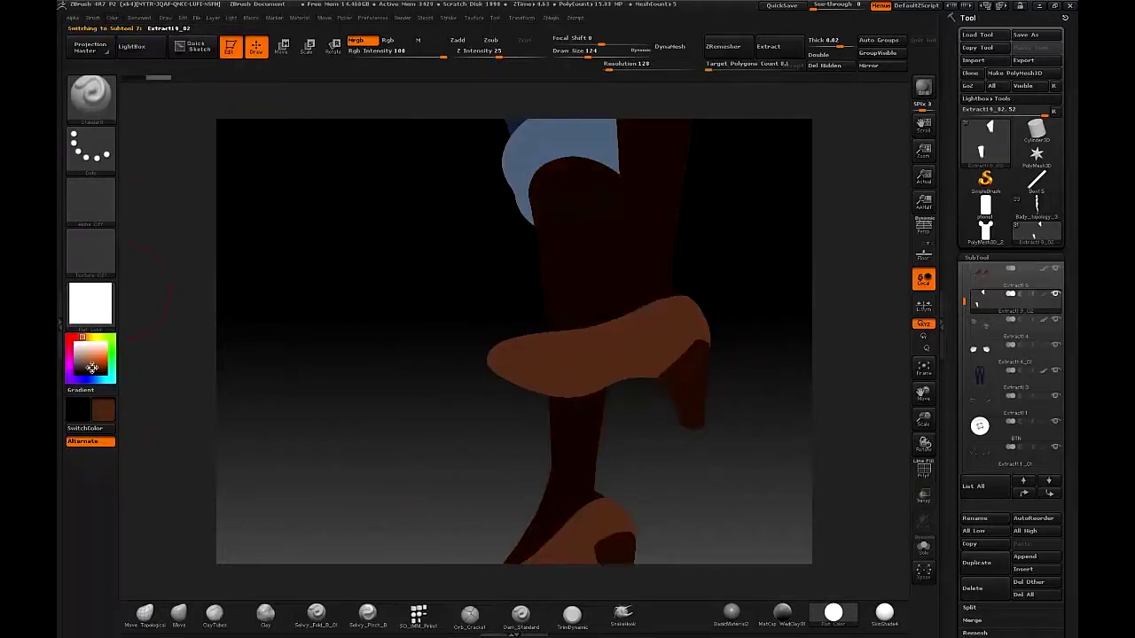
drag(92, 368, 93, 369)
click(115, 19)
click(147, 247)
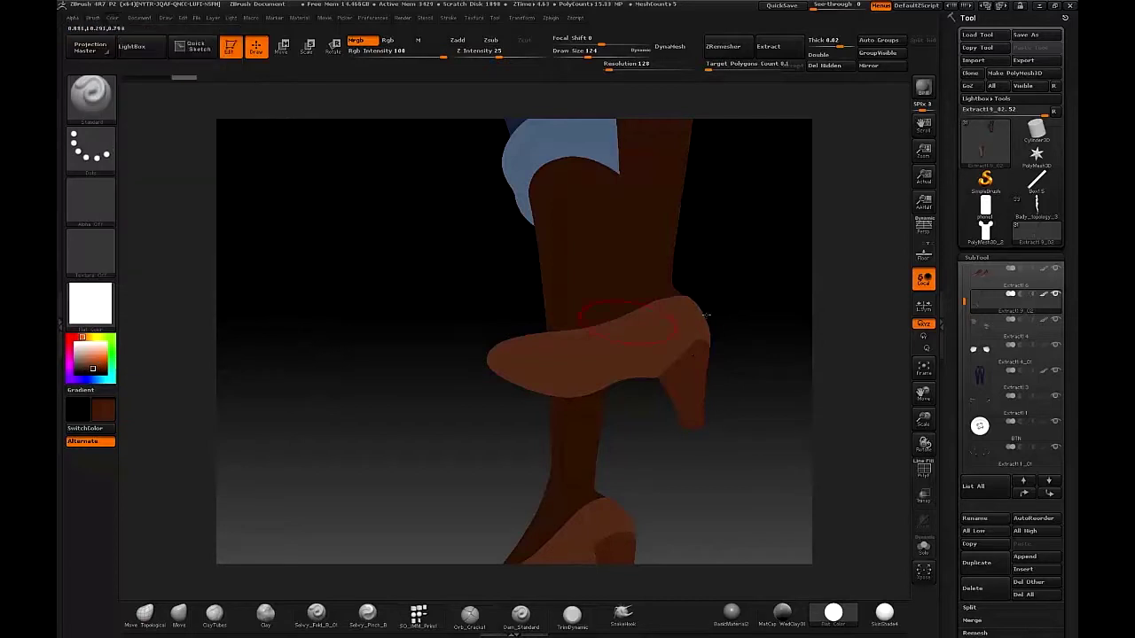
- Select the shoes again and fill them with a dark reddish brown
alt+click(617, 377)
click(112, 18)
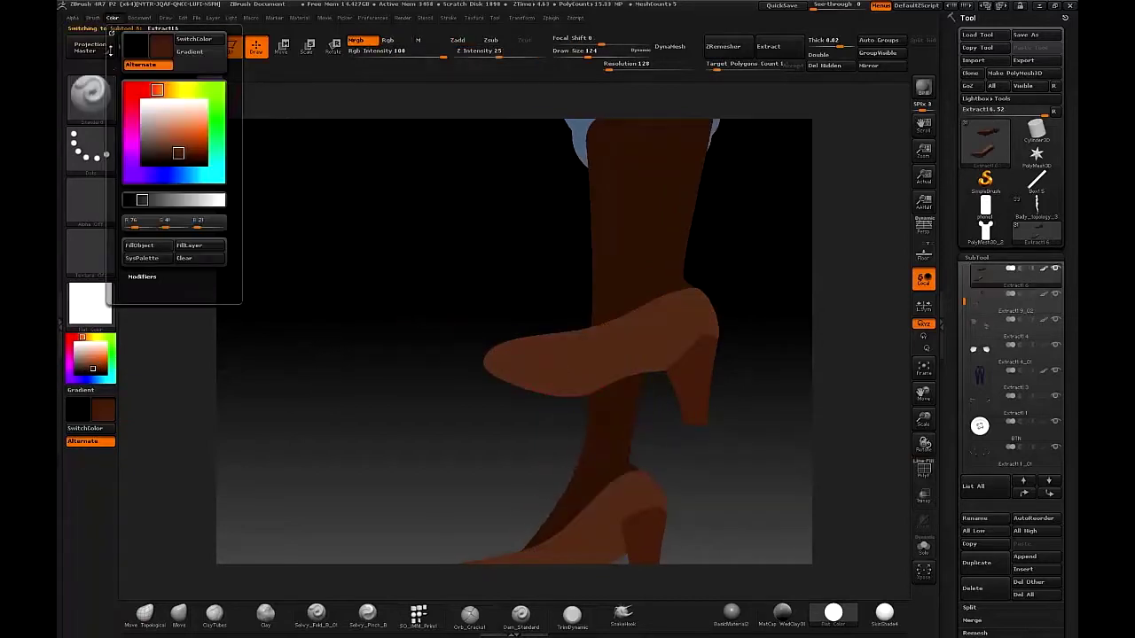
click(144, 248)
alt+drag(532, 221, 643, 352)
alt+drag(678, 415, 640, 257)
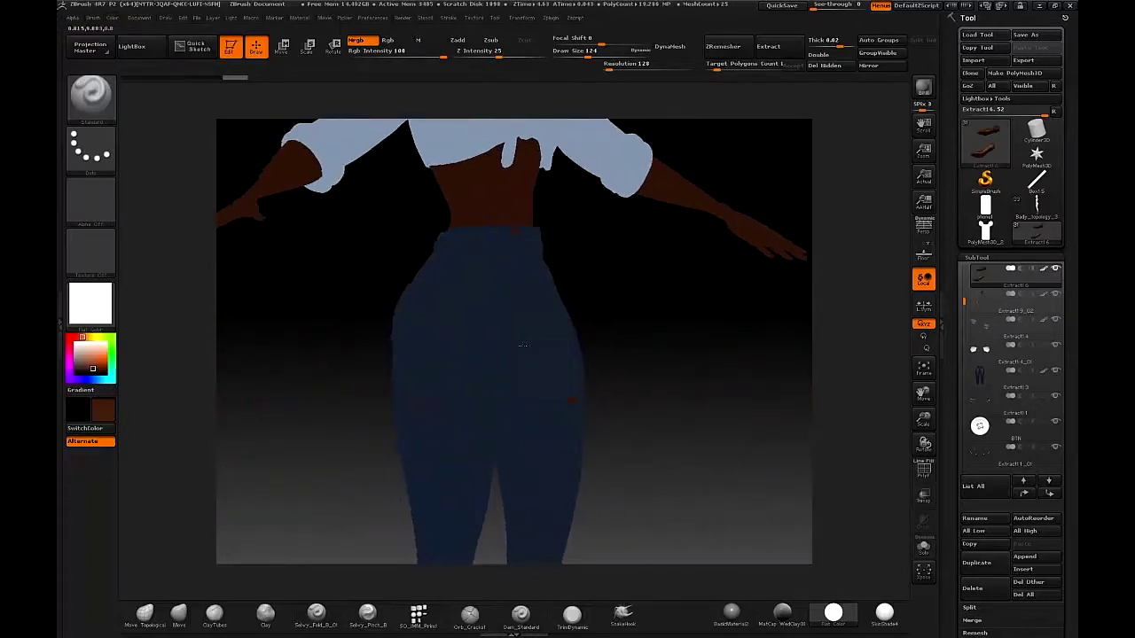
- Restrict colouring to the Rgb channel, select the torn patches on the trousers and check them in isolation
alt+drag(567, 373, 595, 571)
alt+drag(634, 310, 640, 567)
drag(643, 364, 633, 349)
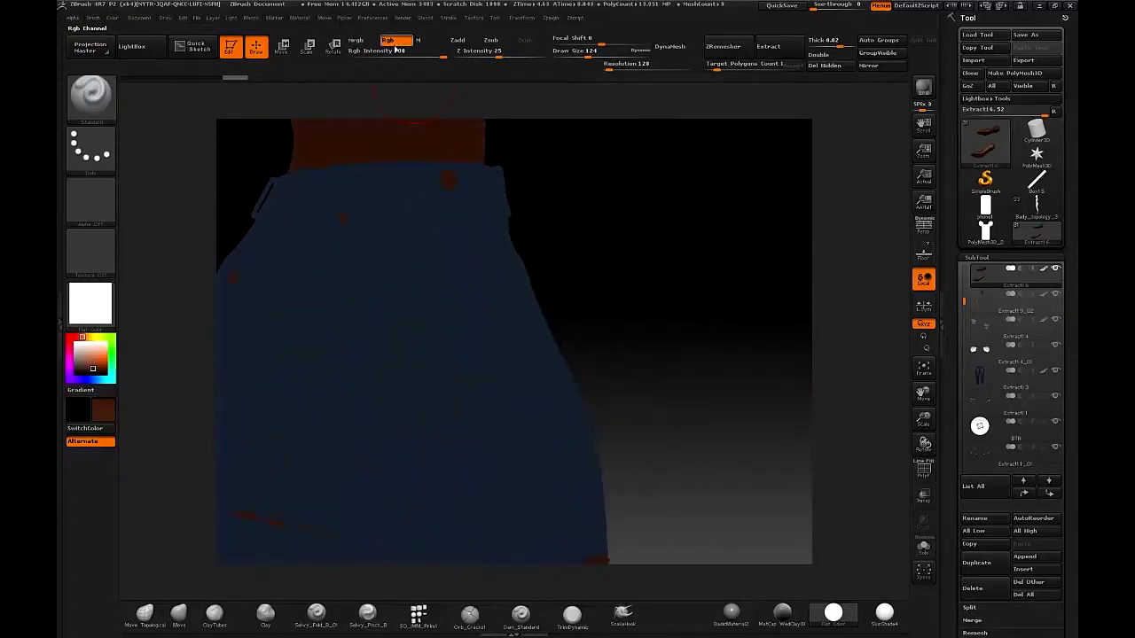
click(890, 616)
alt+drag(678, 381, 802, 347)
mouse_move(769, 501)
alt+mouse_down()
mouse_move(686, 304)
mouse_move(675, 350)
mouse_move(698, 394)
mouse_move(671, 342)
mouse_move(681, 342)
alt+mouse_up()
alt+click(618, 388)
key(shift+f)
click(923, 548)
click(923, 548)
- Switch to the Flat Color material, sample a medium greyish blue and fill the trousers' torn patches with it
alt+drag(743, 461, 733, 569)
alt+drag(725, 306, 715, 147)
alt+drag(712, 326, 712, 305)
click(836, 619)
key(c)
alt+drag(624, 319, 523, 468)
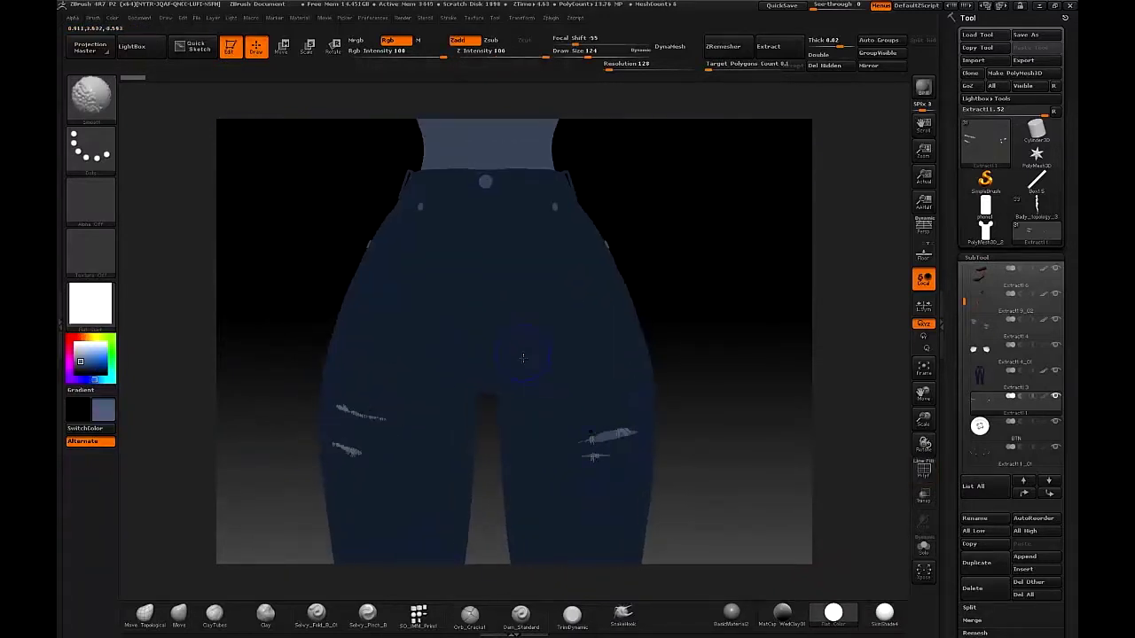
key(shift+f)
alt+drag(522, 353, 468, 241)
mouse_move(115, 19)
click(139, 246)
- Sample the trousers' dark navy, select the back pockets and fill them with it
drag(764, 292, 646, 334)
drag(355, 354, 461, 361)
alt+drag(368, 434, 581, 454)
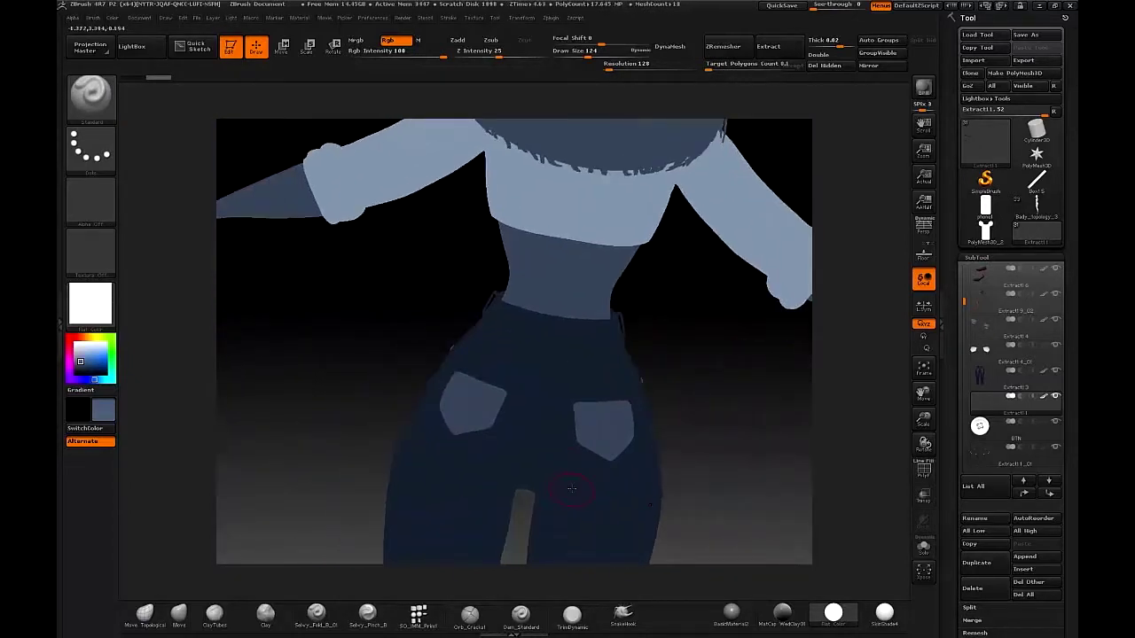
key(c)
alt+click(593, 437)
shift+drag(381, 293, 350, 231)
mouse_move(114, 19)
click(140, 246)
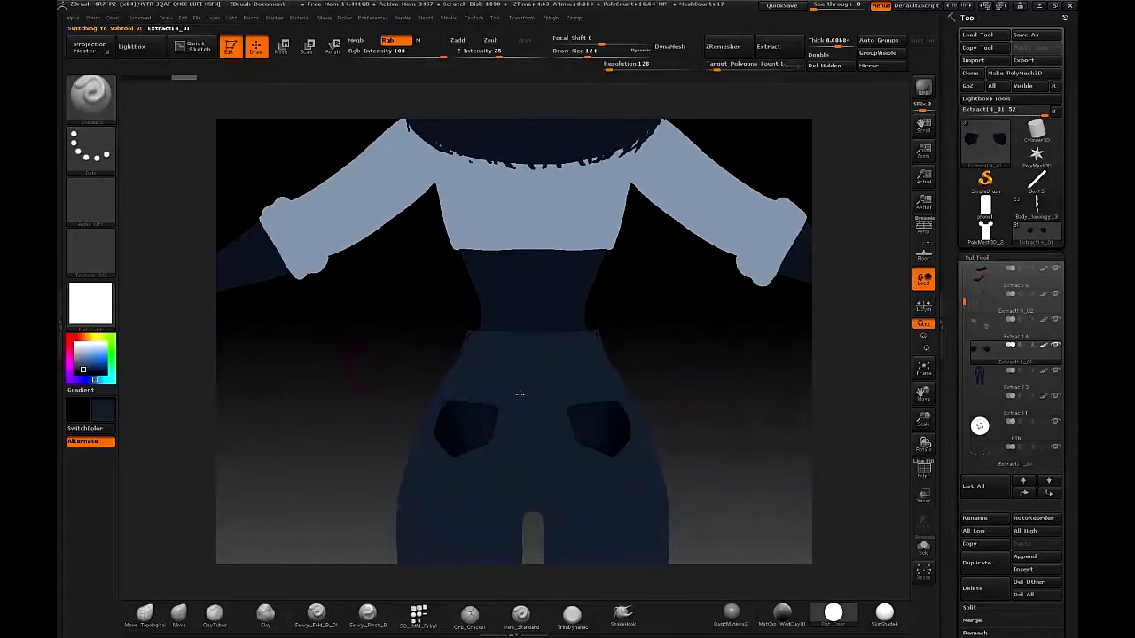
- Compare the back pockets in SkinShade4 and Flat Color, resample the dark navy and refill the pockets
drag(461, 396, 678, 410)
click(883, 618)
click(832, 615)
drag(705, 505, 563, 497)
key(c)
key(c)
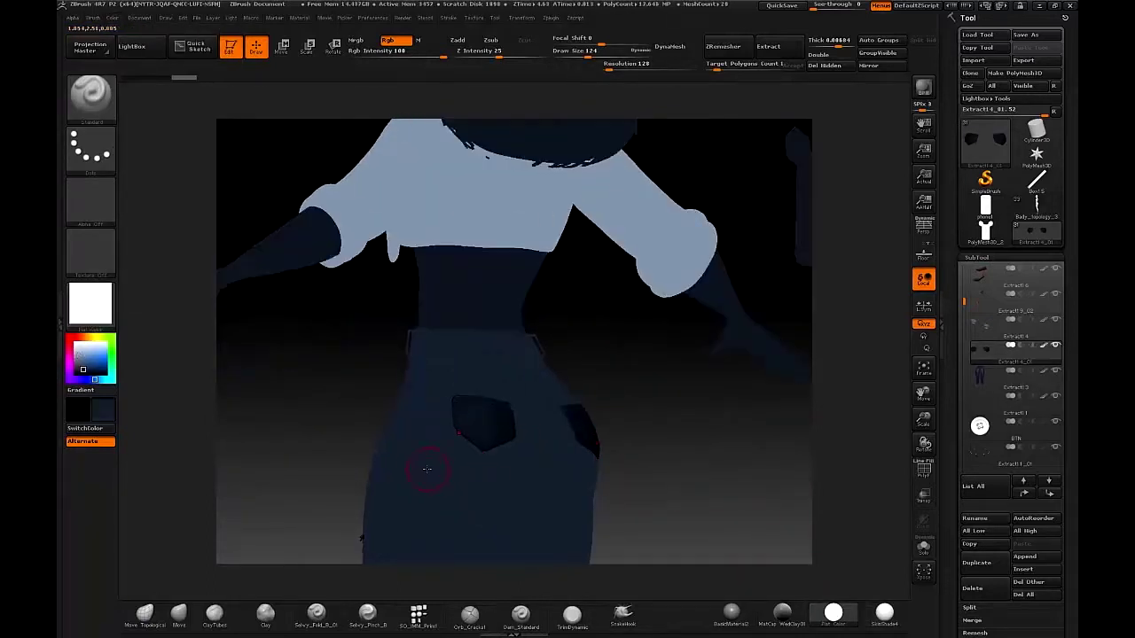
key(shift+f)
key(shift+f)
mouse_move(115, 18)
click(144, 245)
- Preview the back pockets in SkinShade4 once more, return to Flat Color and fill them again
drag(615, 407, 665, 414)
click(884, 614)
click(833, 614)
mouse_move(112, 19)
click(140, 248)
- Switch to the SkinShade4 material and select the hair strands
ctrl+right_drag(532, 390, 596, 398)
mouse_move(596, 397)
ctrl+right_down()
mouse_move(643, 284)
mouse_move(522, 519)
mouse_move(536, 410)
mouse_move(624, 382)
mouse_move(631, 344)
mouse_move(562, 496)
mouse_move(544, 372)
mouse_move(566, 311)
ctrl+right_up()
click(884, 613)
alt+right_drag(566, 310, 619, 357)
alt+click(632, 355)
right_drag(662, 327, 652, 222)
alt+right_drag(652, 221, 646, 260)
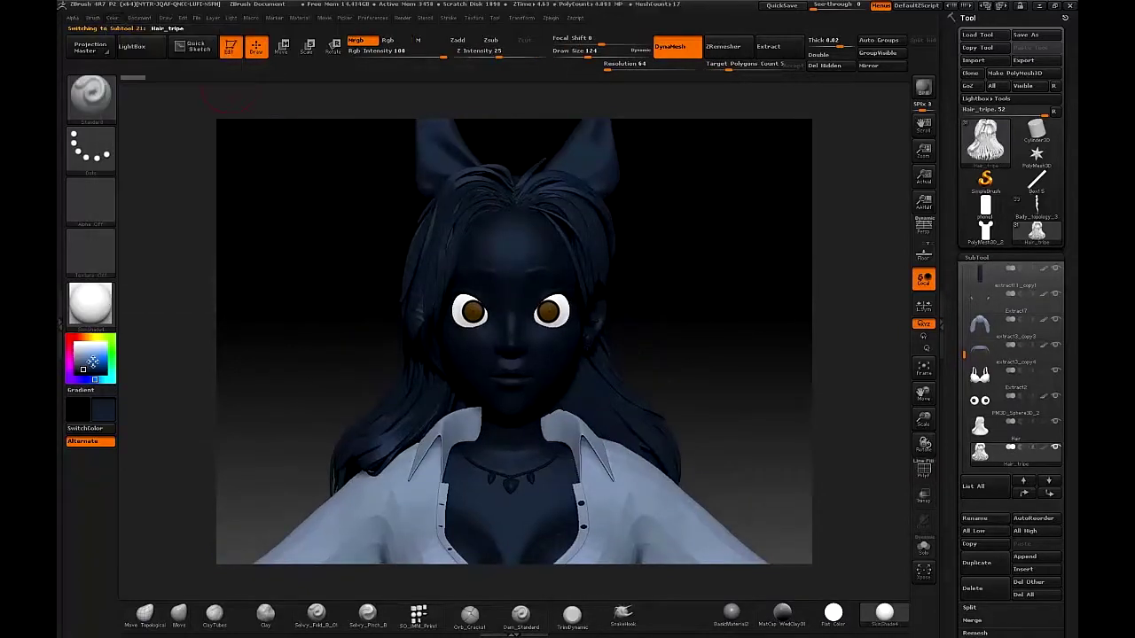
- Pick a dark, muted teal as the colour for the hair strands
drag(87, 355, 85, 362)
right_drag(668, 290, 654, 293)
ctrl+right_drag(654, 292, 634, 271)
alt+right_drag(634, 272, 634, 179)
right_click(141, 386)
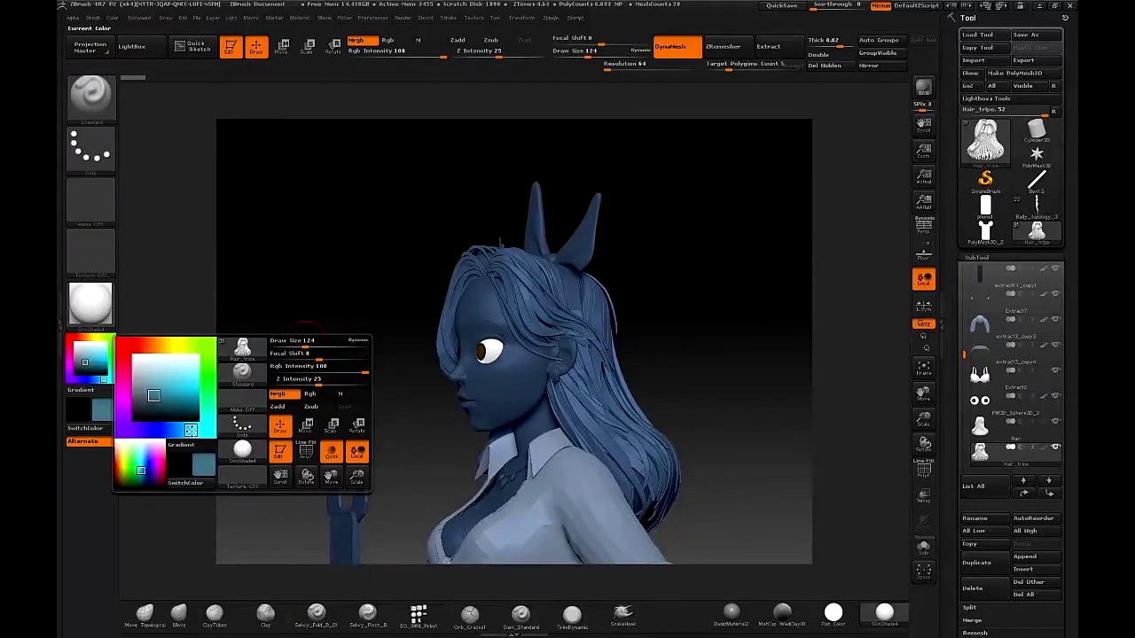
click(190, 430)
mouse_move(158, 395)
mouse_down()
mouse_move(177, 407)
mouse_move(152, 403)
mouse_move(190, 431)
mouse_move(157, 385)
mouse_move(165, 396)
mouse_up()
- Switch to the Flat Color material and fill the hair strands with the teal
drag(652, 314, 600, 344)
click(833, 613)
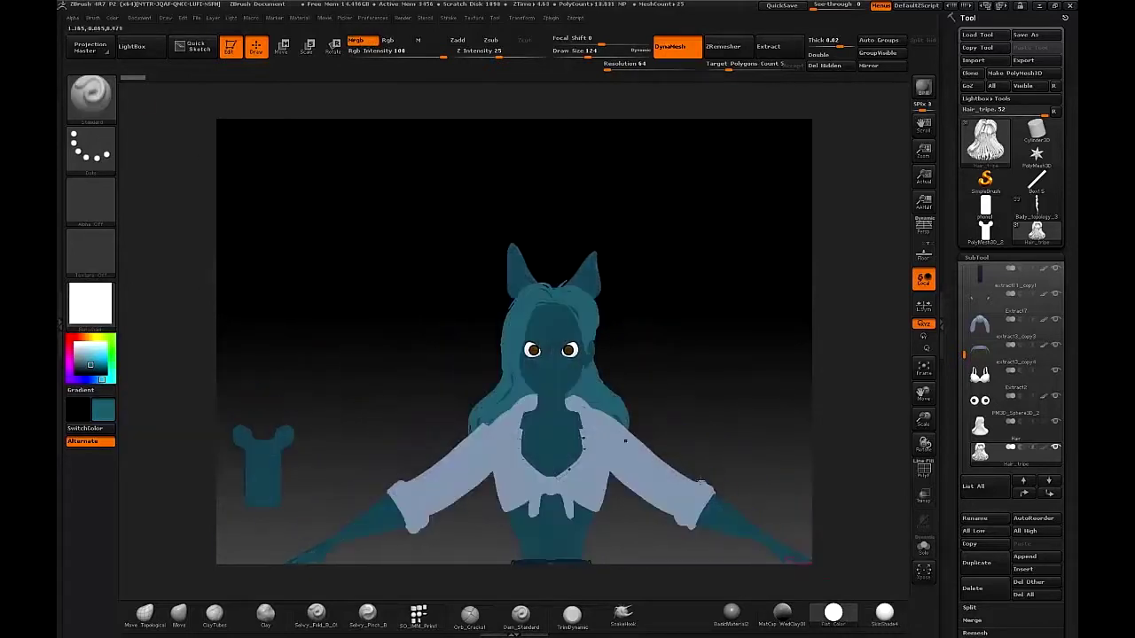
click(114, 18)
click(142, 250)
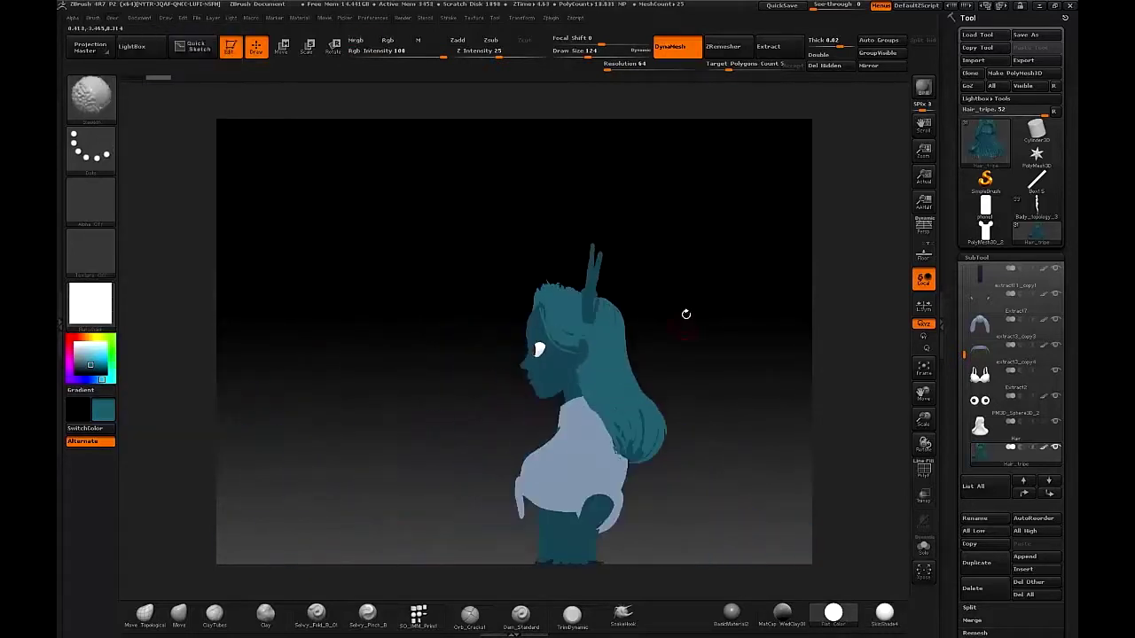
- With the SkinShade4 material active, select the body and pick a peach skin tone of R241 G181 B140
drag(684, 325, 709, 301)
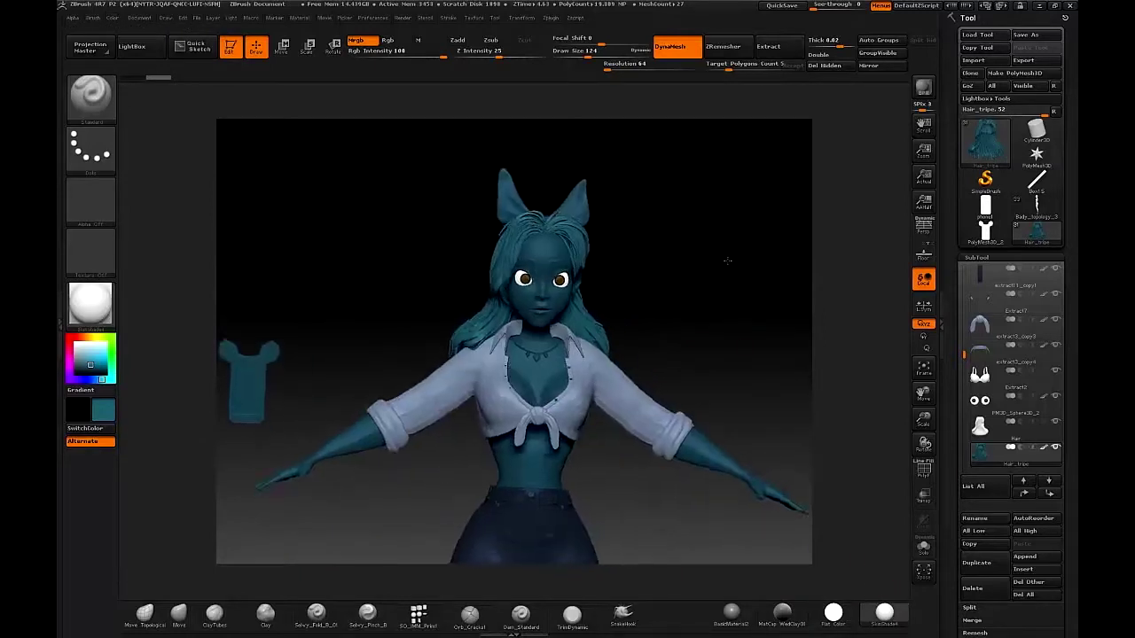
drag(727, 261, 684, 260)
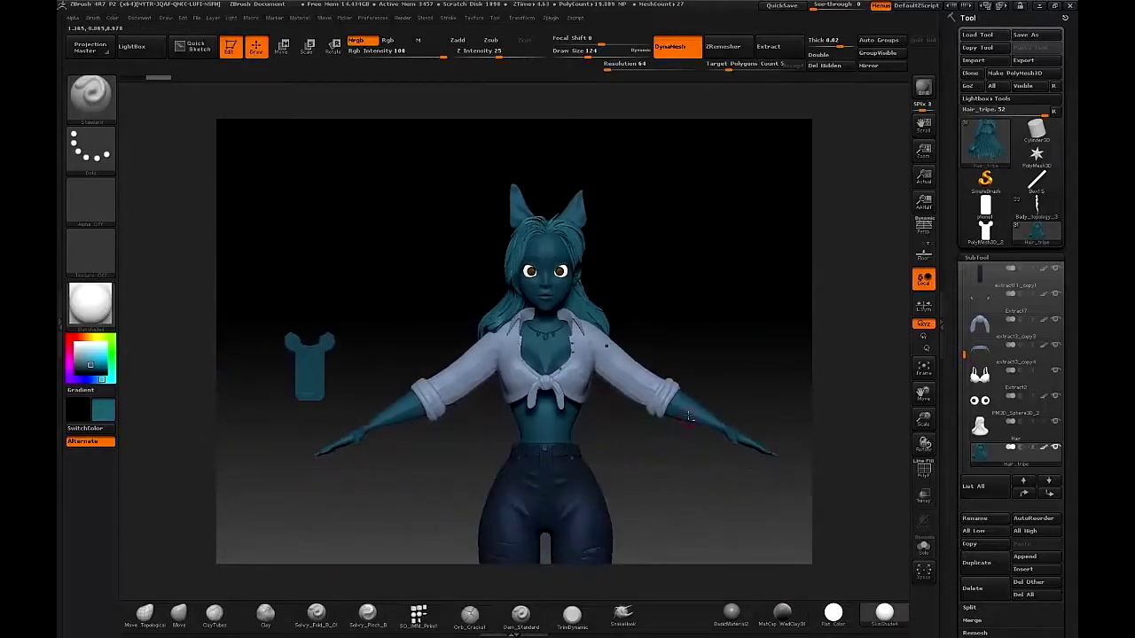
alt+click(694, 422)
alt+drag(738, 356, 730, 261)
key(space)
click(393, 371)
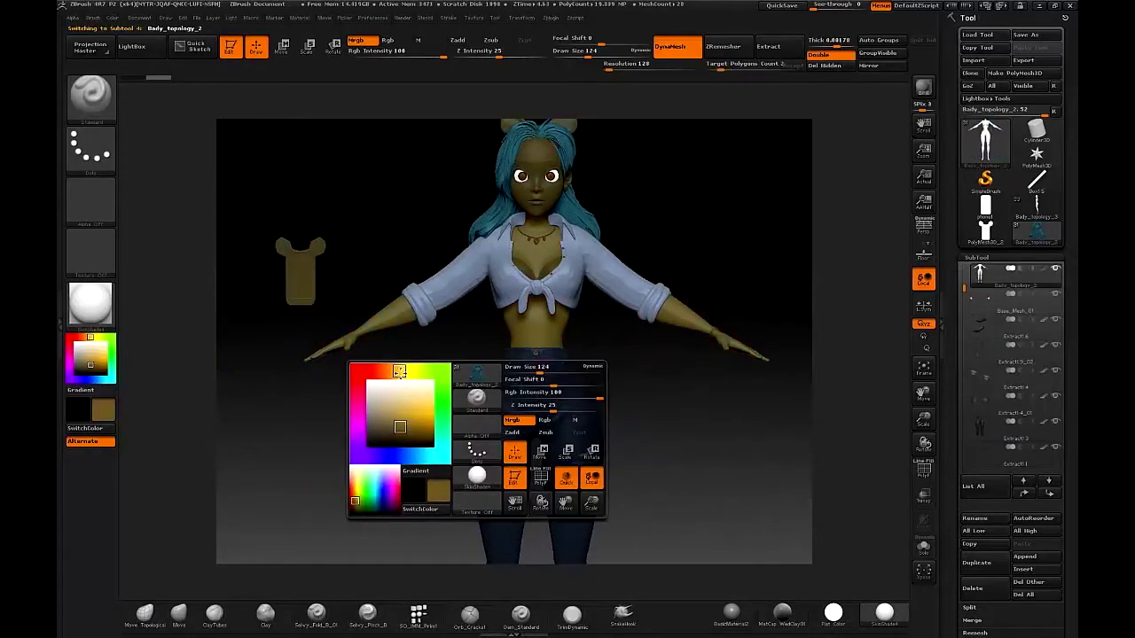
drag(412, 404, 427, 395)
drag(390, 370, 383, 370)
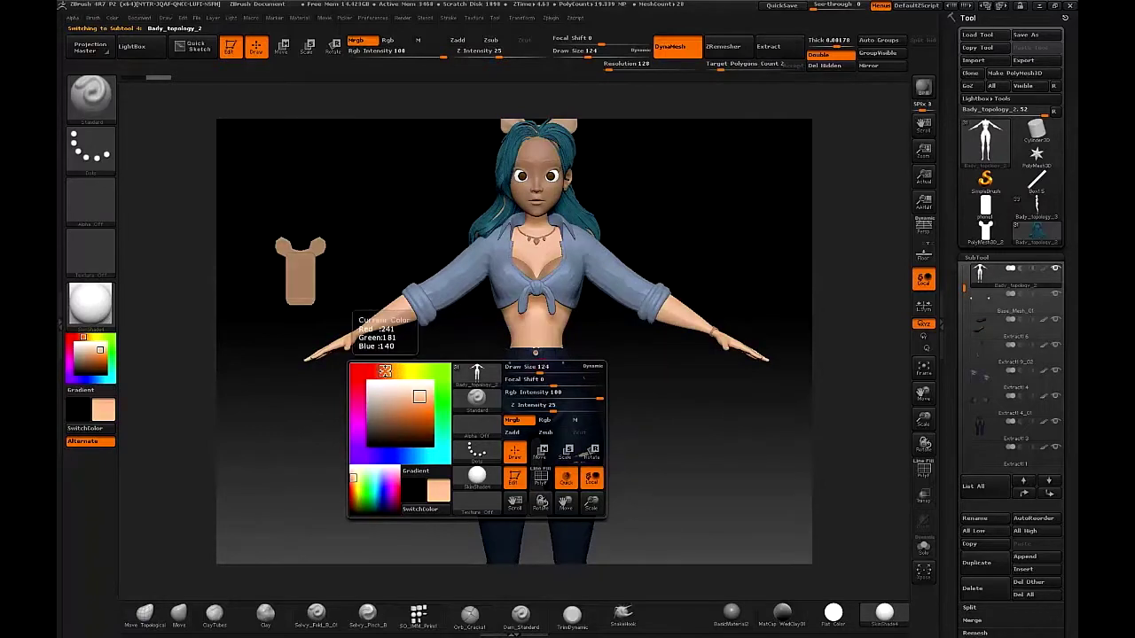
- Shift the skin tone to a pinker peach and fill the body and the head with it
mouse_move(629, 224)
mouse_down()
mouse_move(483, 232)
mouse_move(599, 327)
mouse_up()
shift+drag(288, 388, 325, 393)
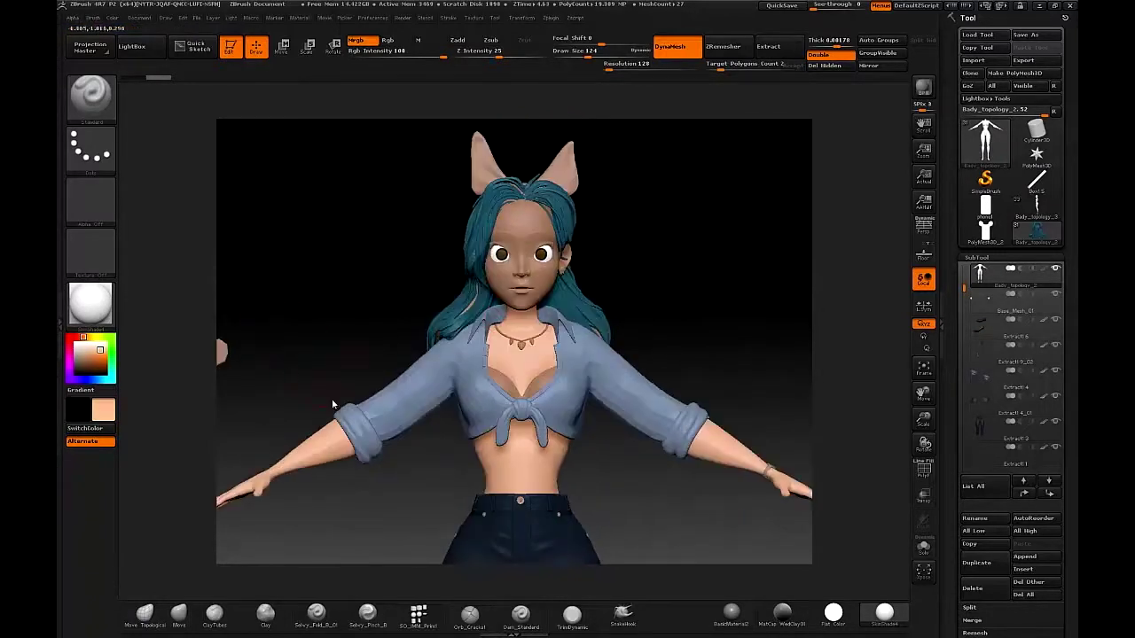
key(space)
mouse_move(164, 395)
mouse_down()
mouse_move(153, 393)
mouse_move(201, 420)
mouse_move(213, 414)
mouse_up()
click(115, 18)
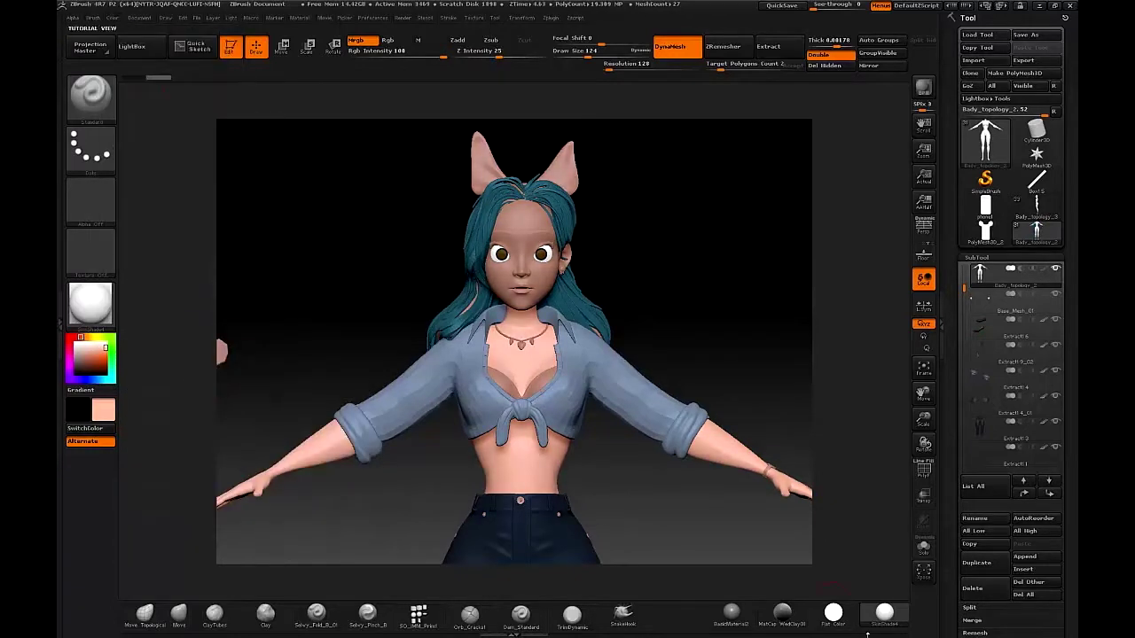
click(118, 19)
click(147, 245)
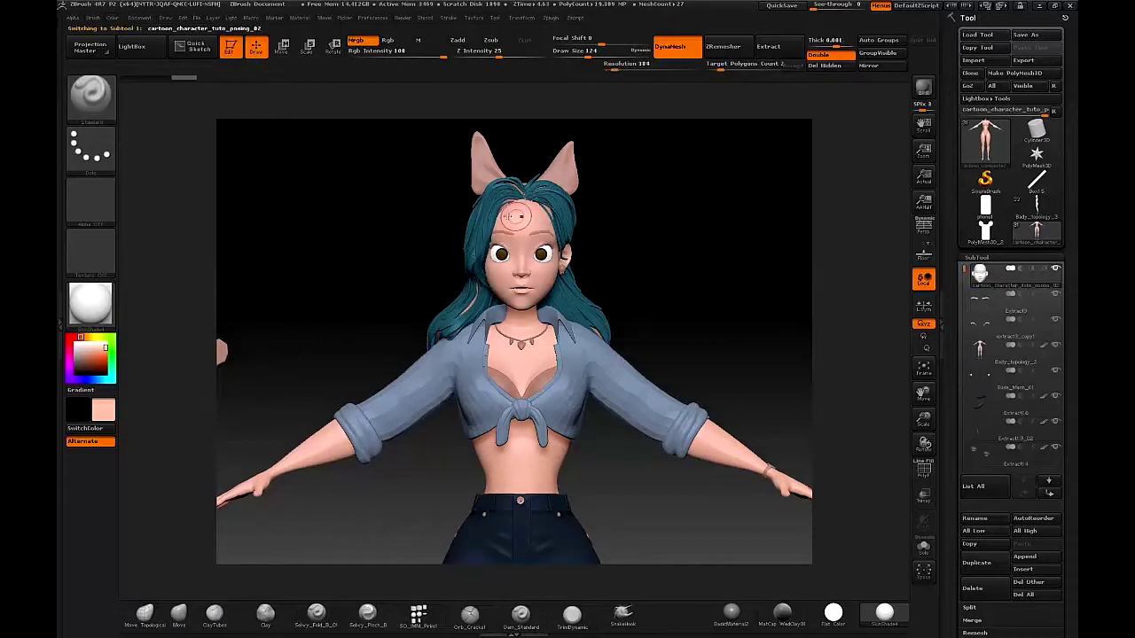
click(113, 17)
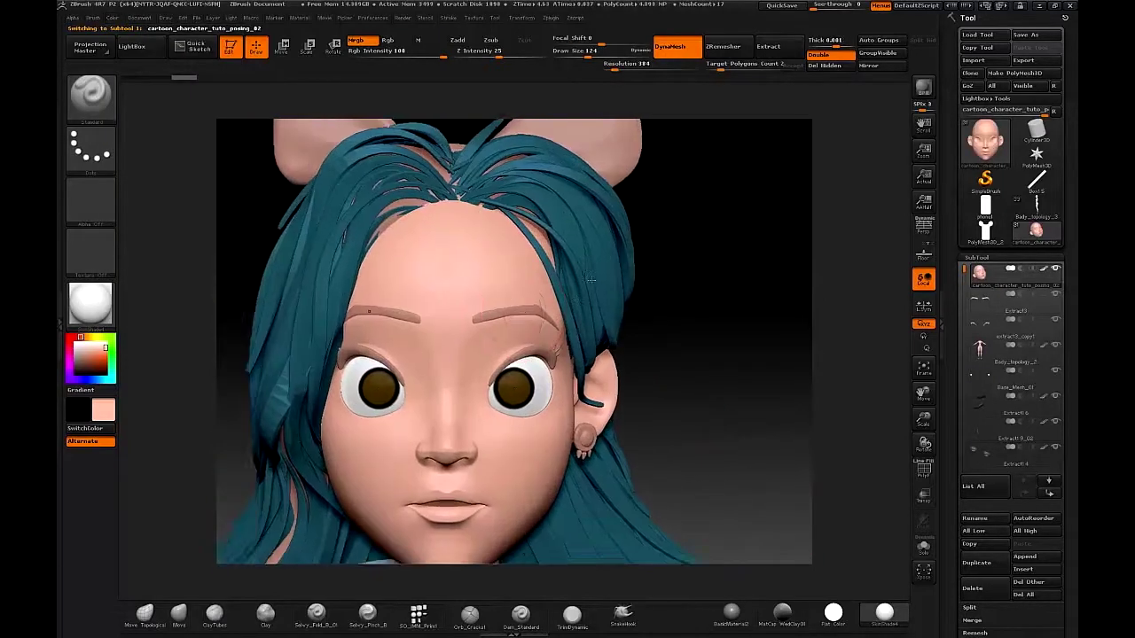
- Select the eyebrows and upper eyelashes in turn and fill each with black
alt+click(559, 288)
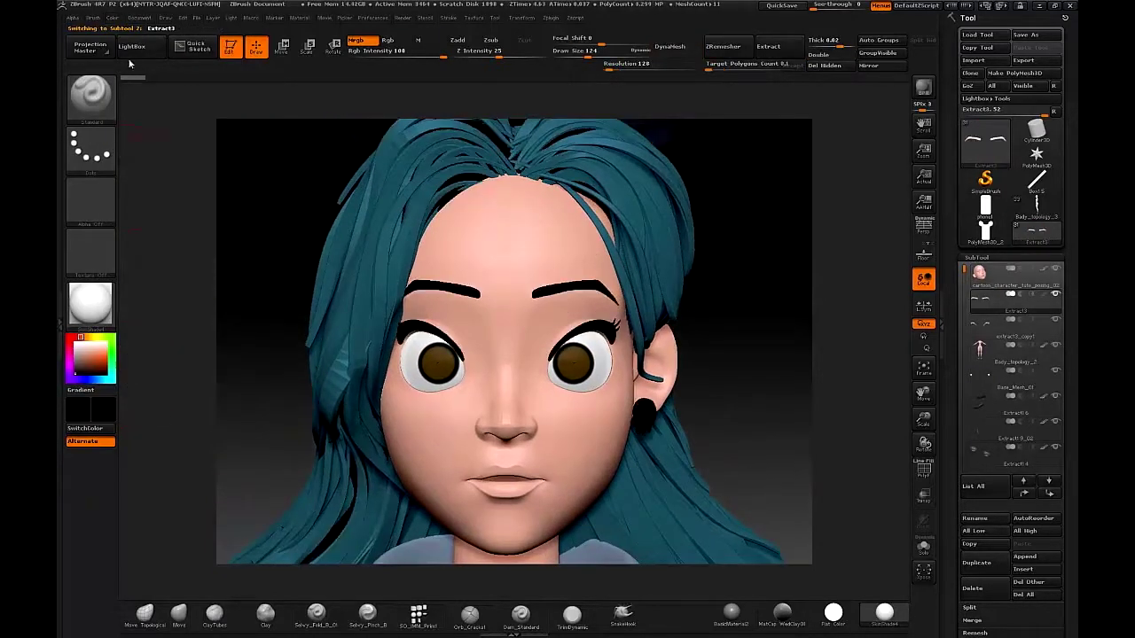
click(114, 18)
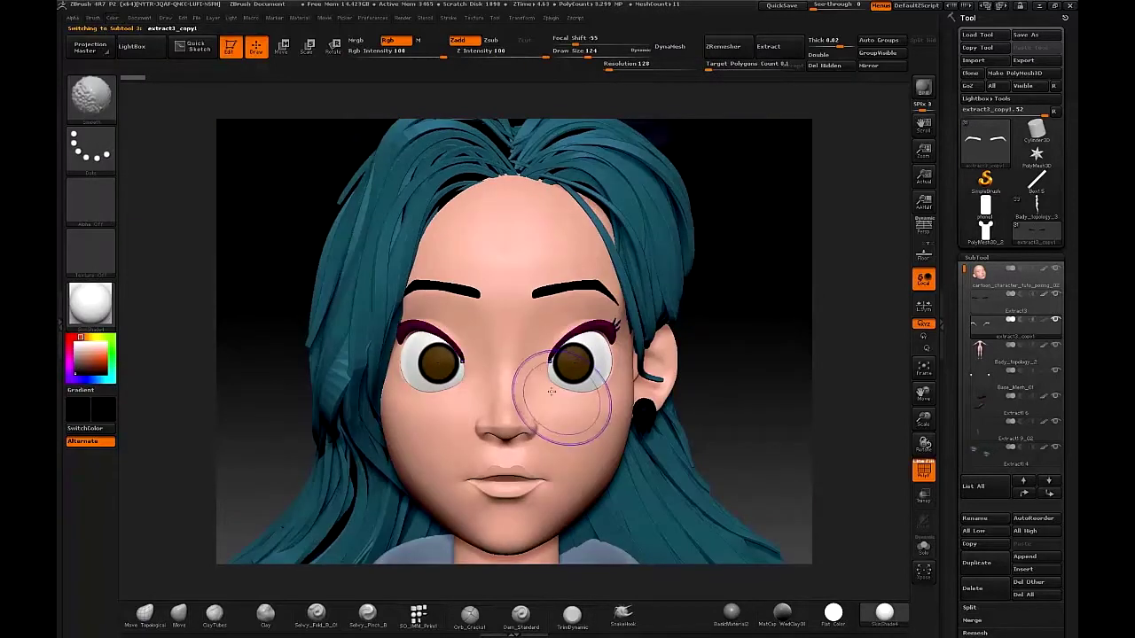
click(113, 18)
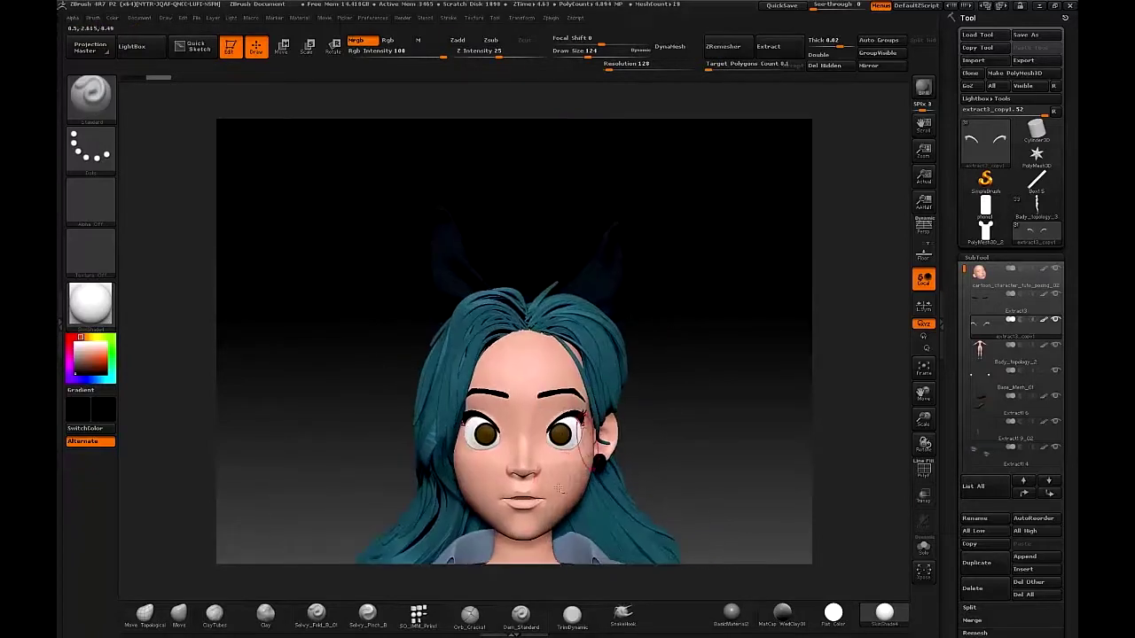
- Select the bra, pick a dark bluish green and fill the bra with it
key(space)
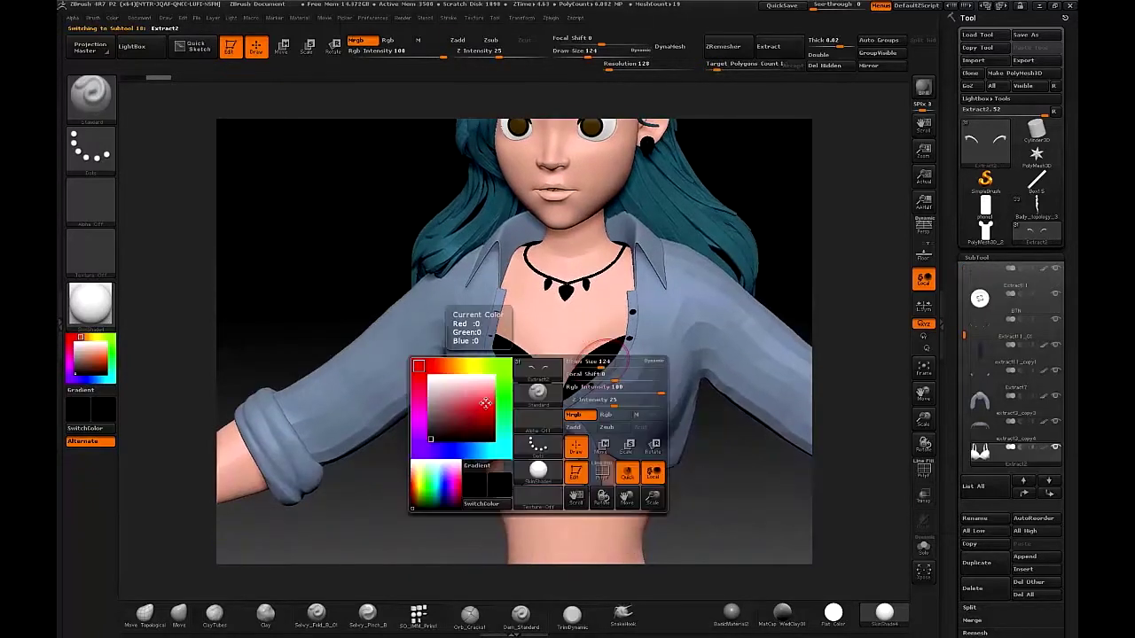
click(479, 366)
click(460, 403)
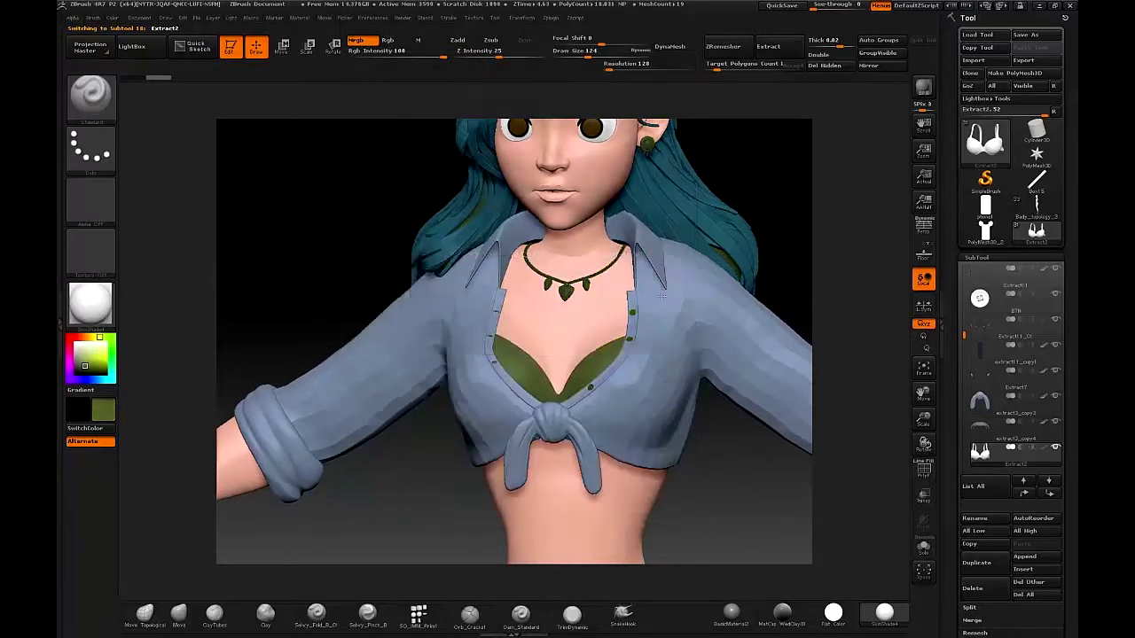
key(space)
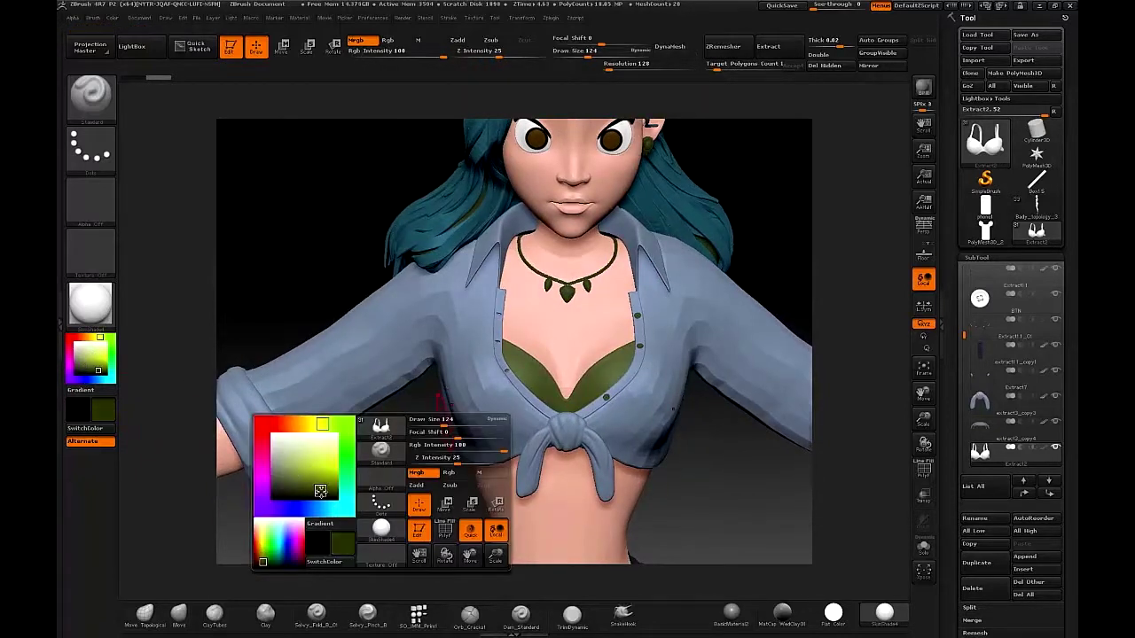
click(313, 487)
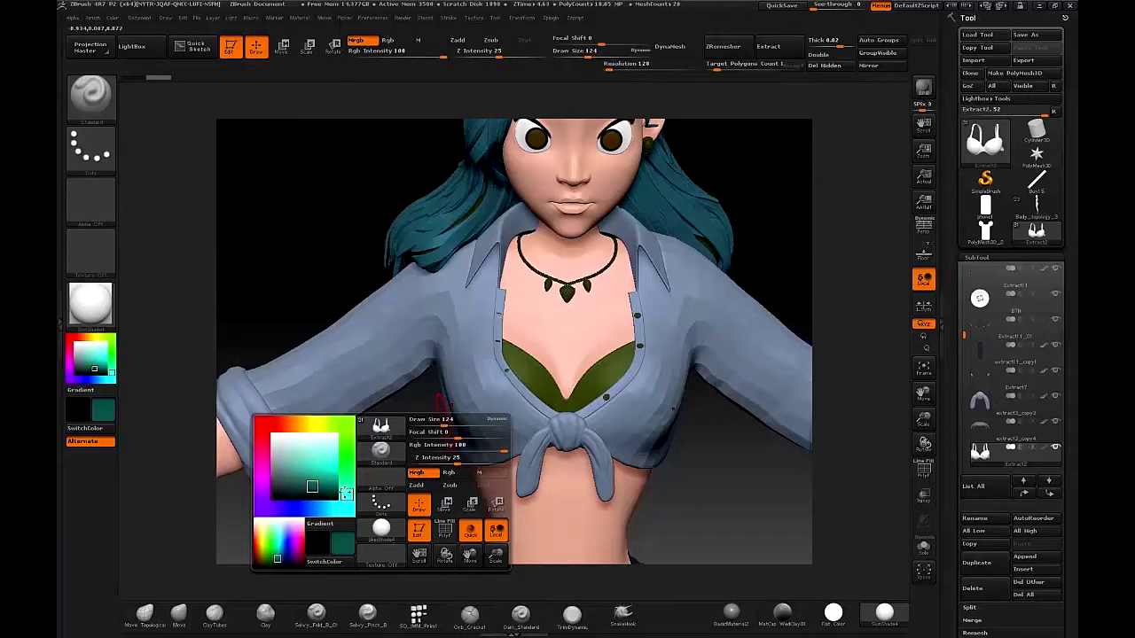
drag(305, 478, 330, 491)
click(113, 17)
click(166, 250)
- Switch to the Flat Color material and fill the bra with the dark green again
mouse_move(736, 191)
alt+mouse_down()
mouse_move(677, 274)
mouse_move(615, 282)
alt+mouse_up()
click(833, 614)
click(115, 18)
click(140, 247)
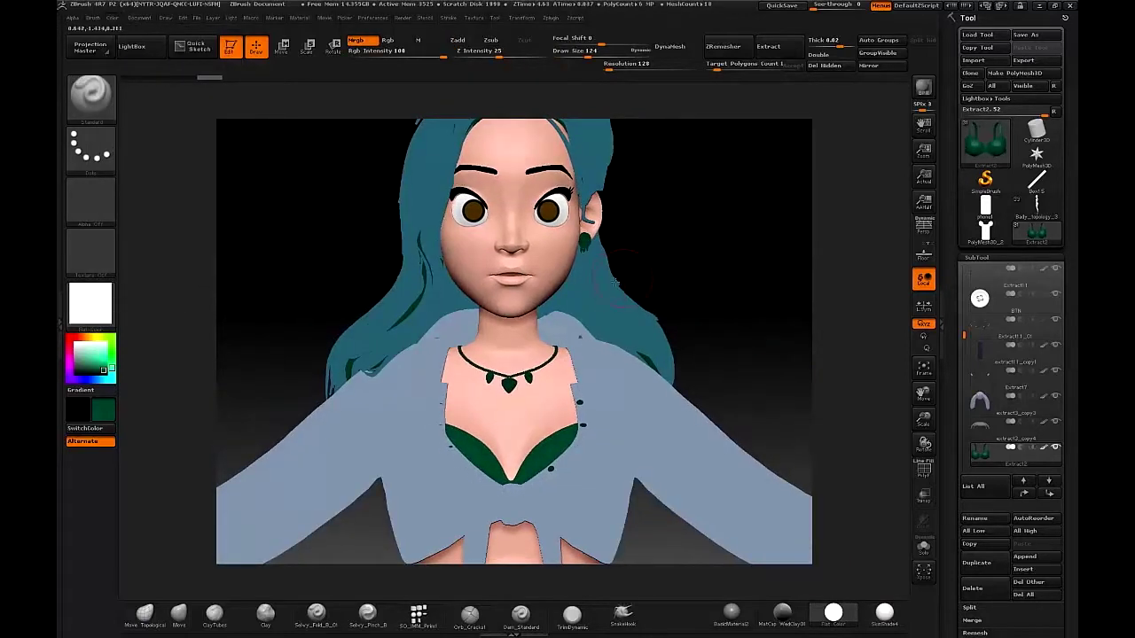
- Select the base hair mass and fill it with the teal of the hair strands
alt+click(429, 299)
mouse_move(351, 253)
mouse_down()
mouse_move(435, 266)
mouse_move(341, 253)
mouse_up()
click(112, 18)
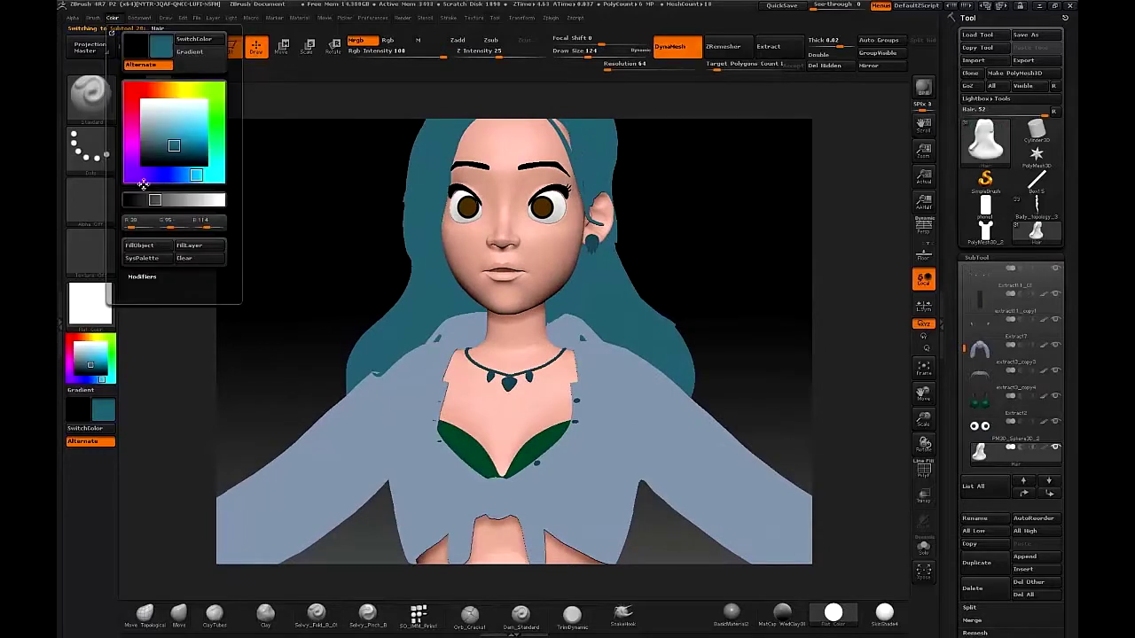
mouse_move(113, 18)
click(145, 247)
- Select the wristwatch and fill it with a greyish teal of about R67 G119 B135
mouse_move(656, 228)
alt+mouse_down()
mouse_move(641, 269)
mouse_move(486, 268)
mouse_move(678, 266)
mouse_move(500, 389)
mouse_move(443, 383)
alt+mouse_up()
alt+drag(523, 160, 494, 350)
drag(612, 293, 576, 443)
alt+click(567, 369)
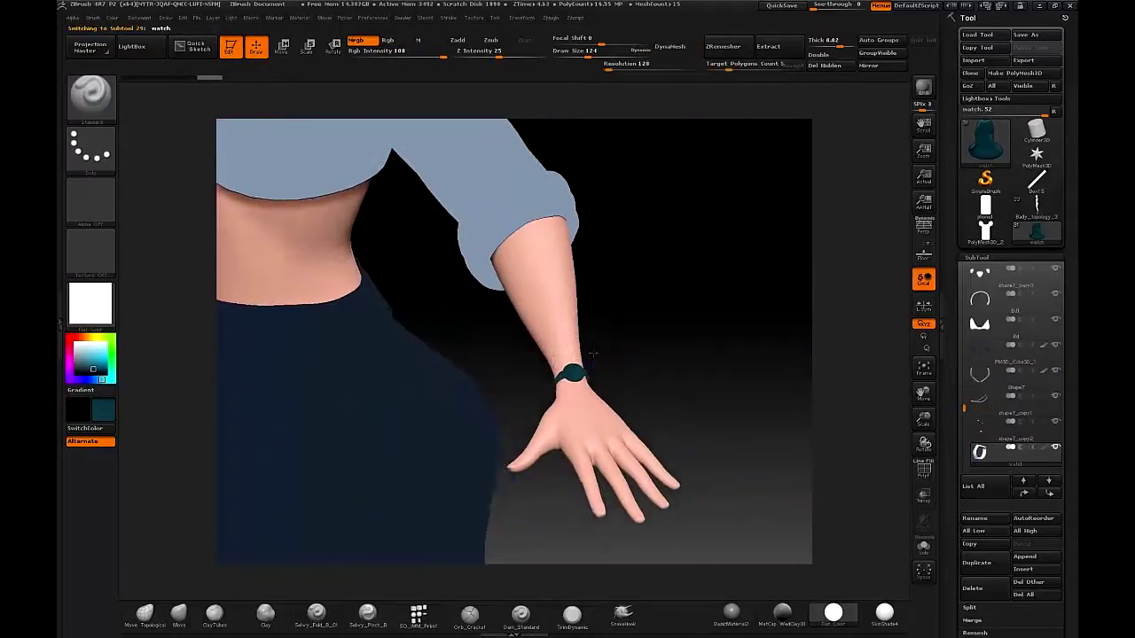
alt+drag(656, 301, 696, 372)
key(shift+f)
alt+drag(696, 293, 593, 288)
key(shift+f)
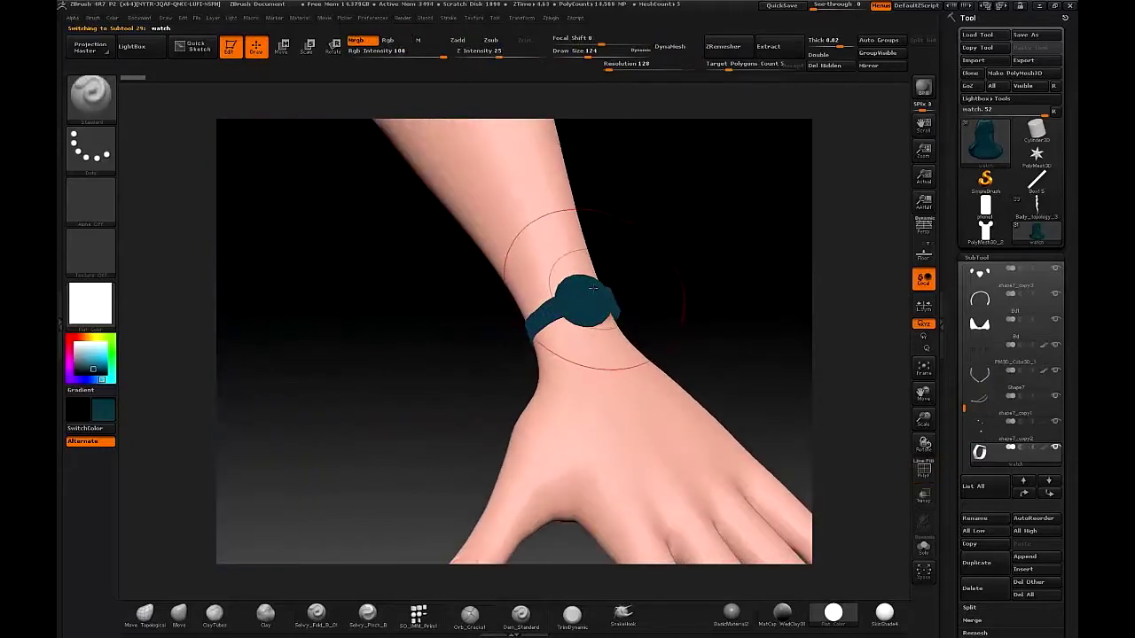
drag(328, 179, 209, 339)
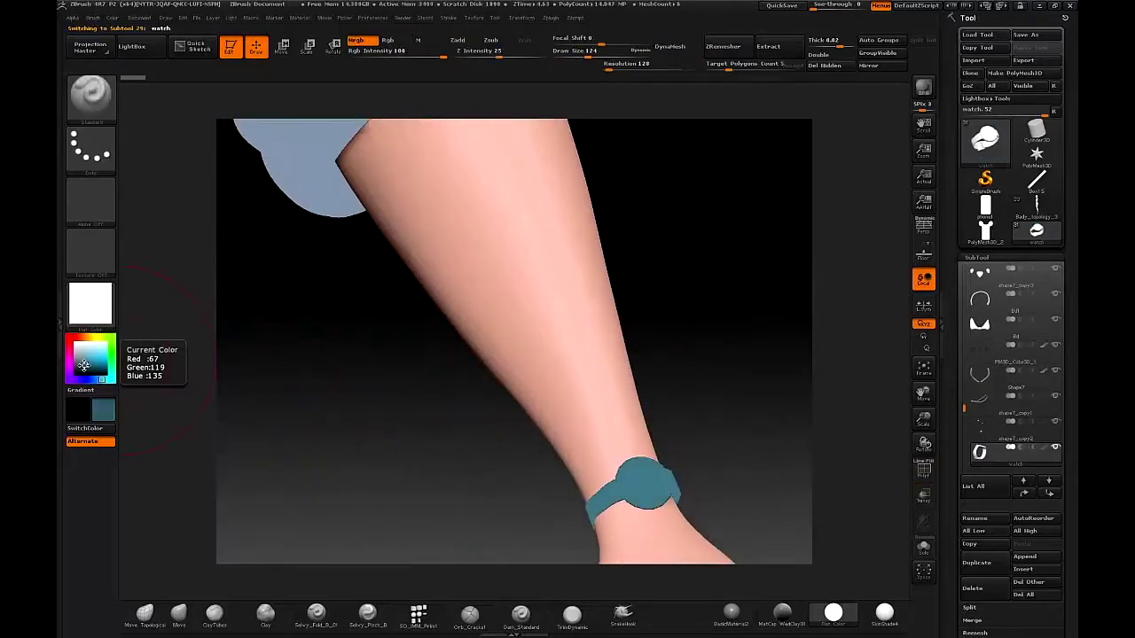
click(113, 19)
click(149, 250)
- Select the earrings and fill them with dark green, adjusting it to a lighter, greyer green
alt+drag(692, 320, 772, 390)
key(c)
alt+drag(532, 210, 433, 465)
alt+click(543, 354)
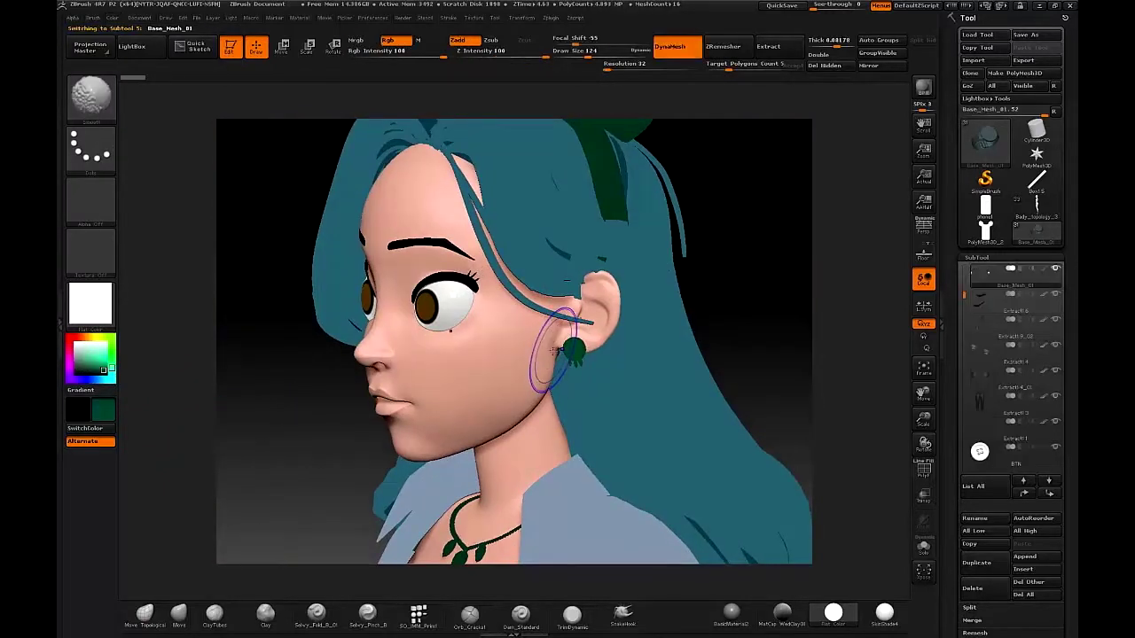
click(113, 17)
alt+drag(263, 285, 269, 153)
drag(270, 153, 275, 178)
click(115, 18)
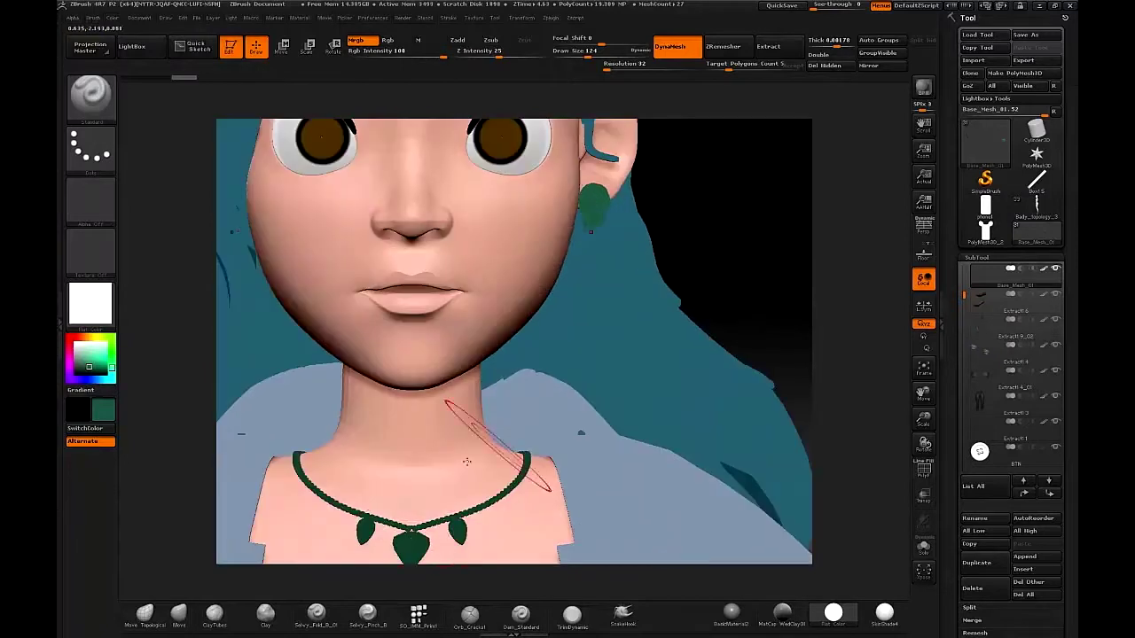
- Select the necklace pendants and fill them with a muted greyish blue
alt+click(461, 506)
alt+drag(461, 506, 342, 381)
key(space)
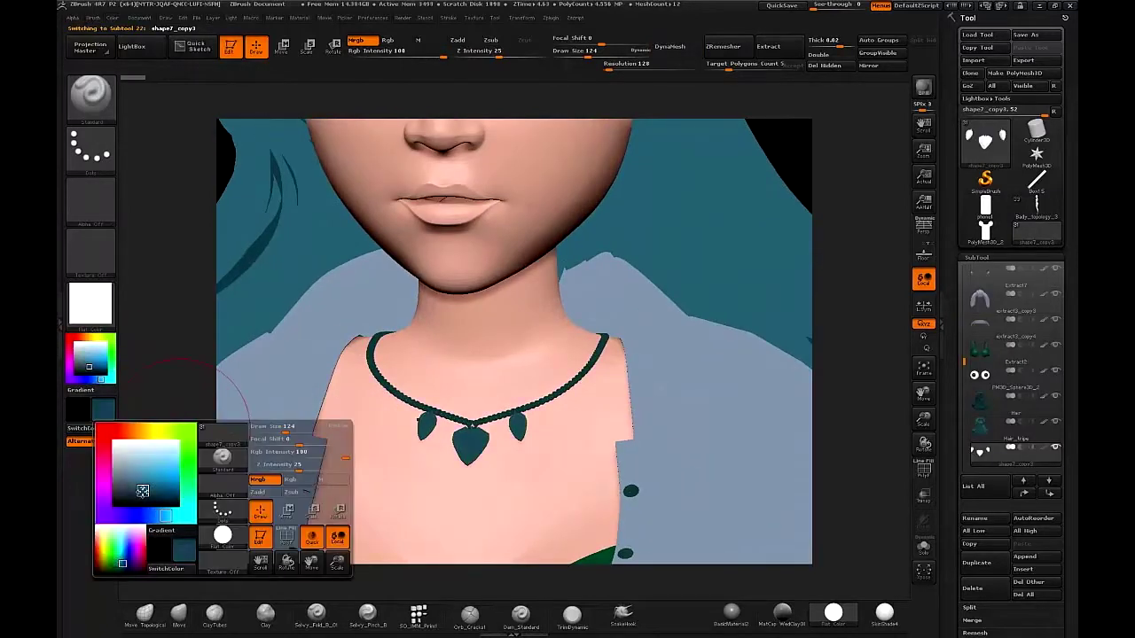
click(114, 18)
click(149, 248)
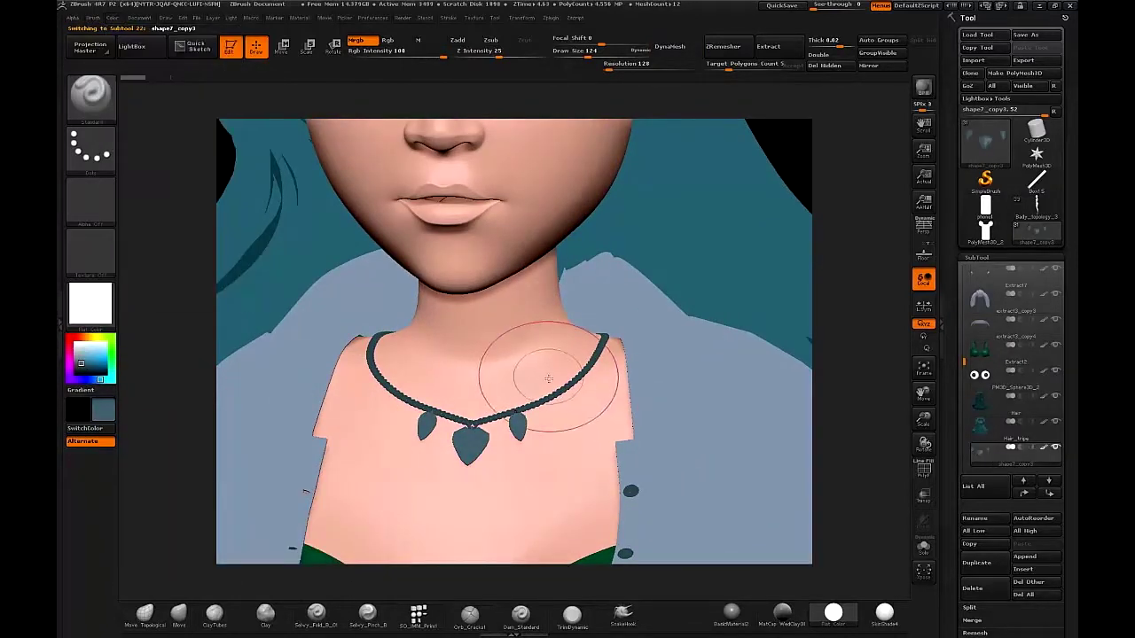
- Select the necklace chain and fill it with the same muted greyish blue as the pendants
alt+click(553, 396)
click(114, 19)
click(149, 247)
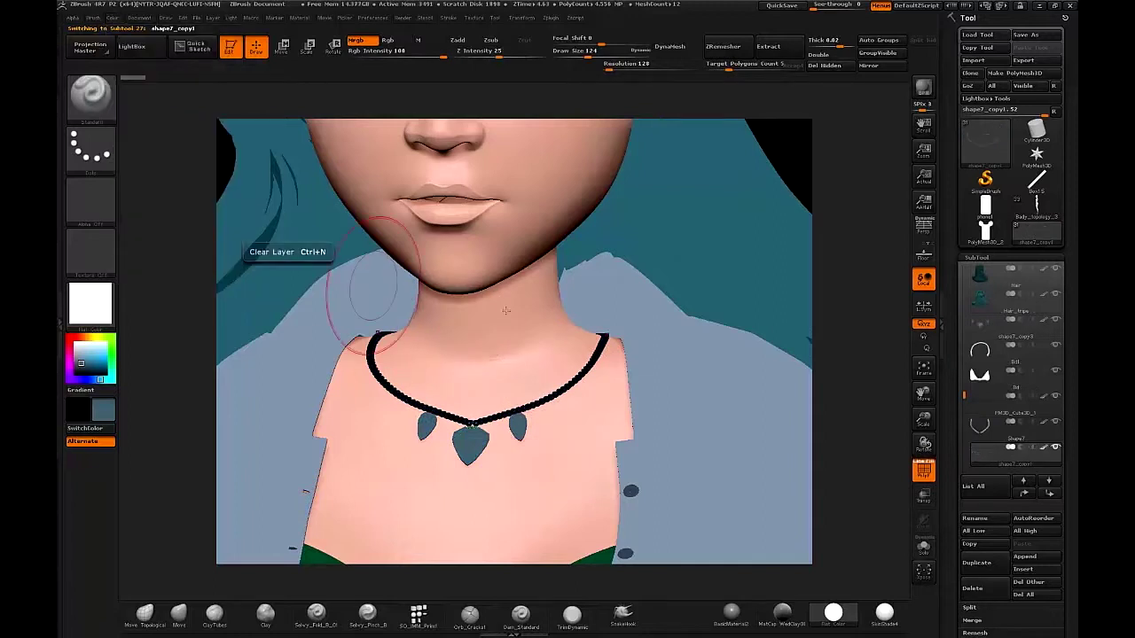
alt+click(600, 338)
mouse_move(563, 307)
right_down()
mouse_move(565, 332)
mouse_move(581, 306)
mouse_move(425, 293)
mouse_move(579, 292)
mouse_move(587, 324)
mouse_move(576, 392)
right_up()
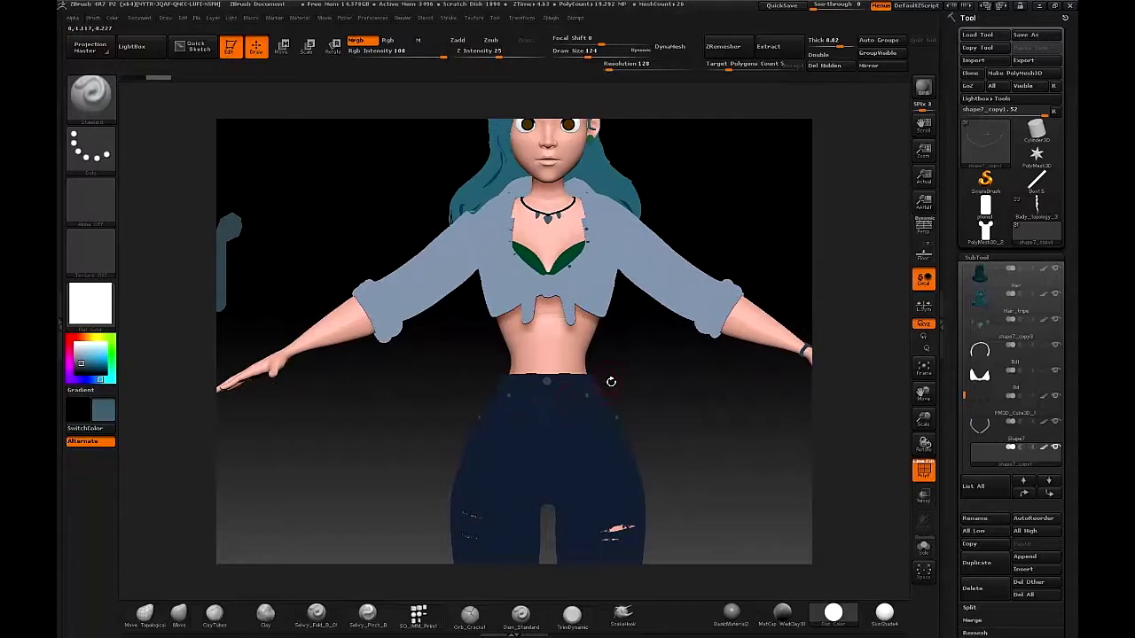
- Select the jeans' pocket rivets and waist button and fill them with the greyish blue in the flat colour material
click(884, 613)
ctrl+right_drag(678, 407, 682, 350)
right_drag(683, 351, 554, 341)
mouse_move(554, 341)
ctrl+right_down()
mouse_move(566, 418)
mouse_move(585, 266)
mouse_move(568, 426)
mouse_move(612, 328)
mouse_move(689, 327)
ctrl+right_up()
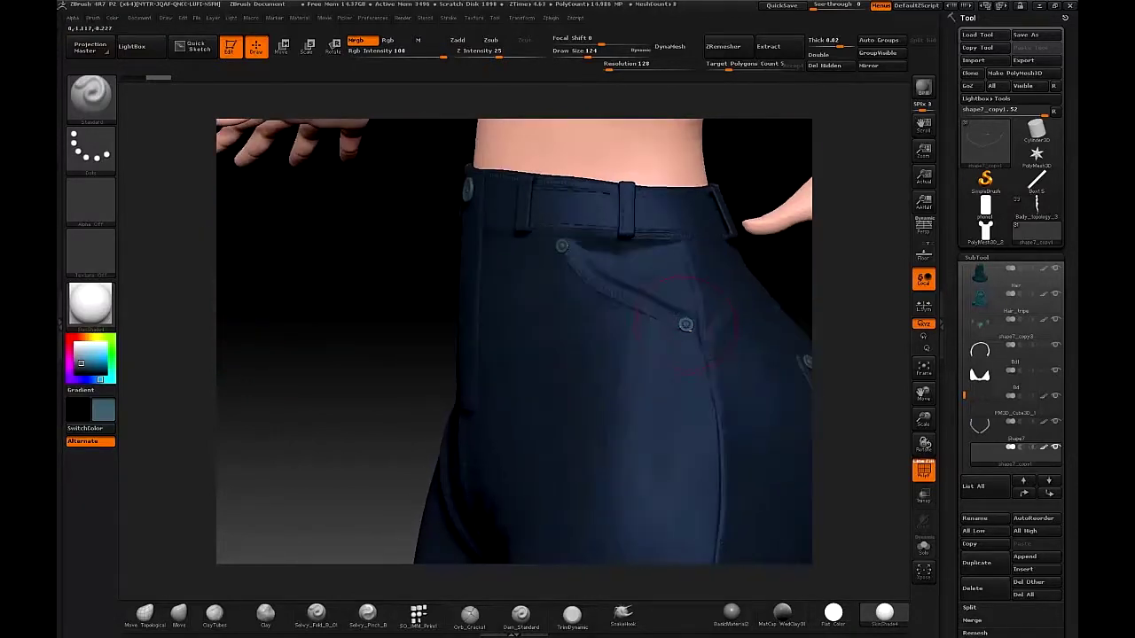
alt+click(687, 327)
click(112, 18)
click(153, 249)
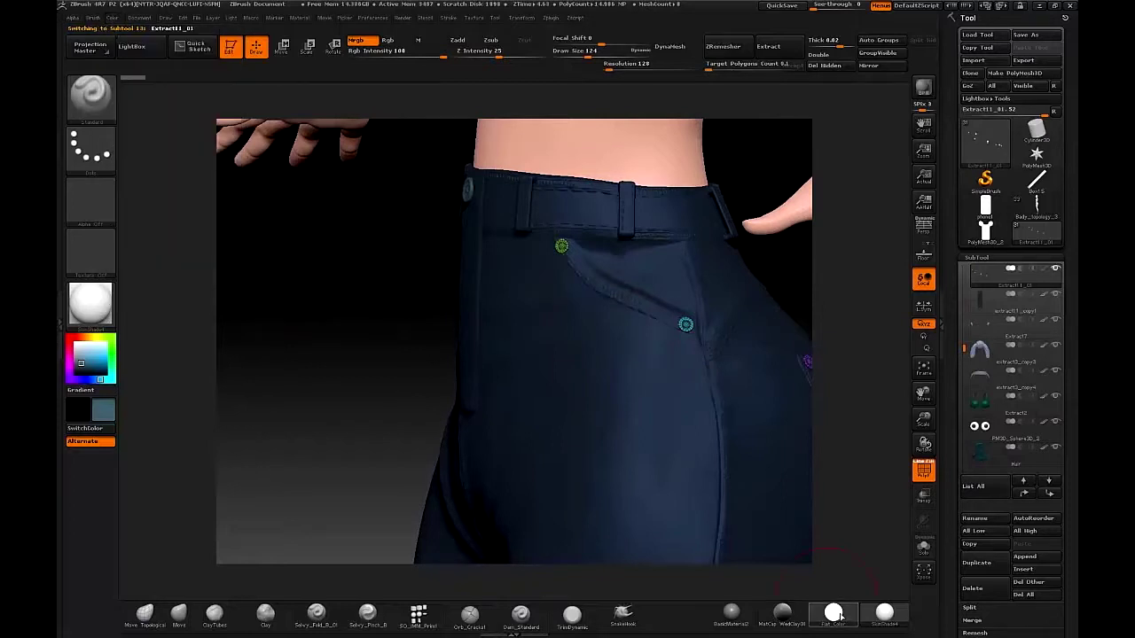
click(833, 614)
click(114, 19)
click(148, 247)
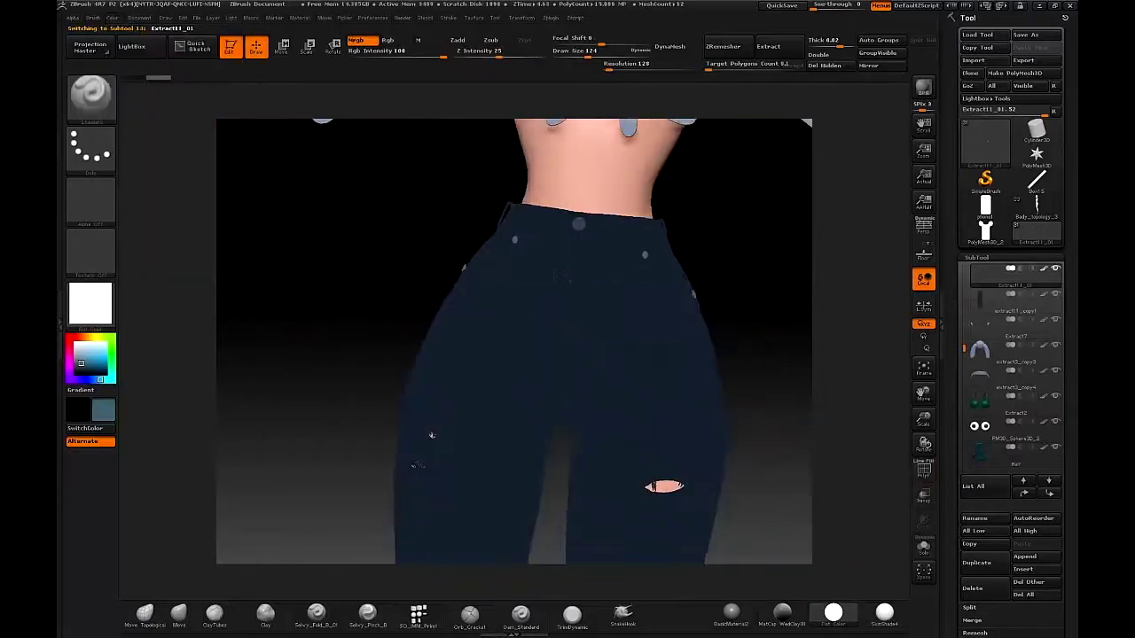
click(139, 18)
click(112, 18)
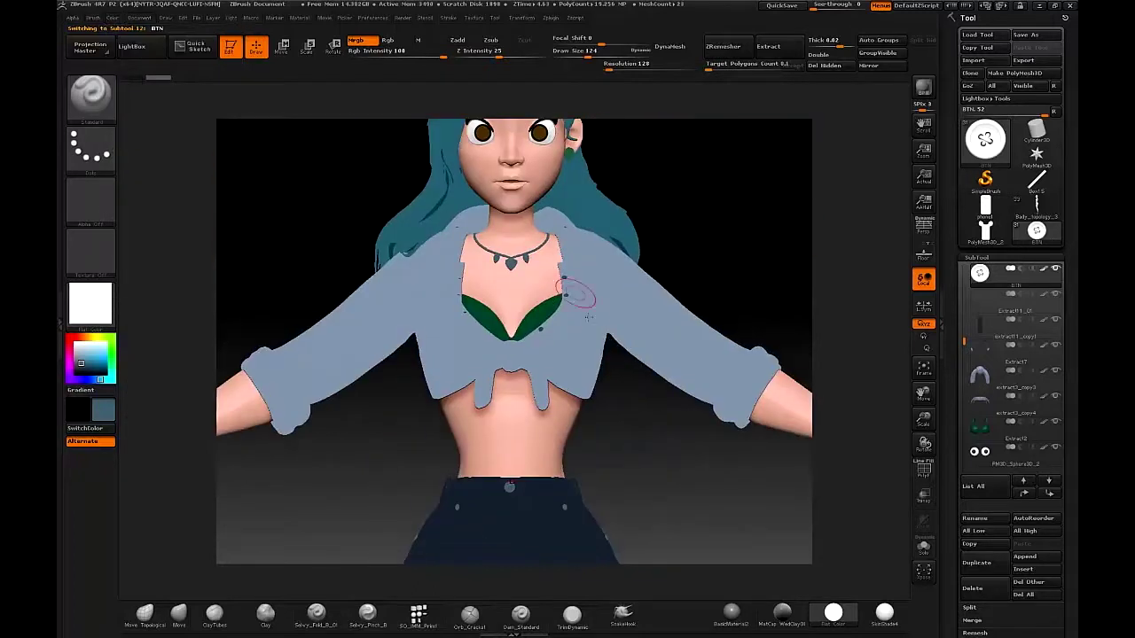
- Select the small buttons along the shirt's opening and fill them with a very light blue
ctrl+right_drag(588, 317, 610, 580)
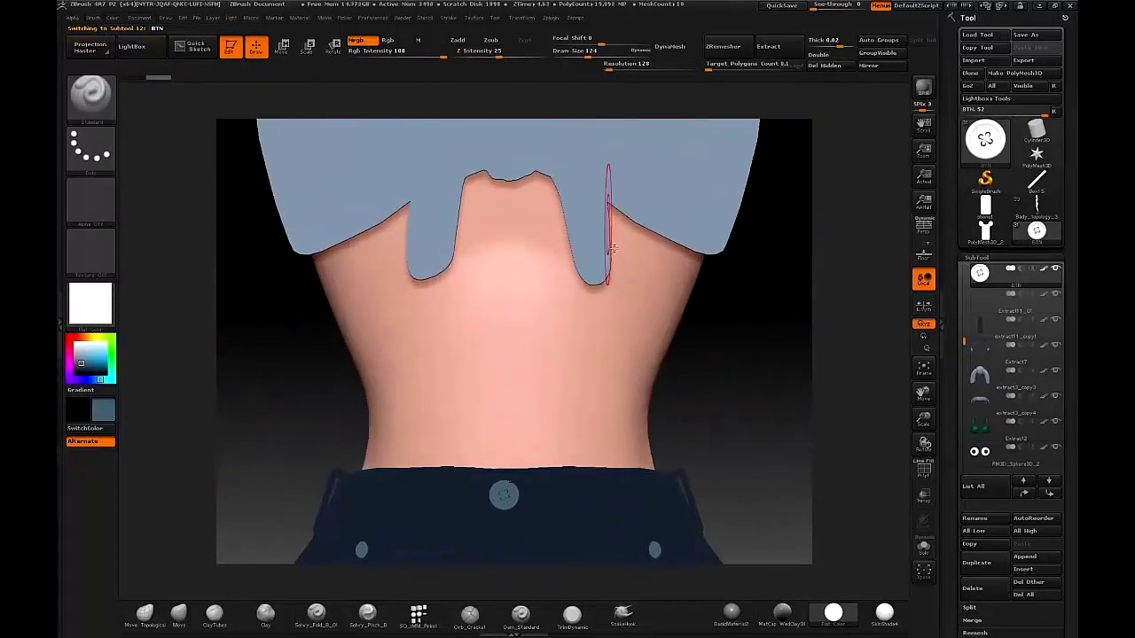
alt+right_drag(610, 217, 533, 610)
alt+click(580, 348)
alt+right_drag(638, 336, 658, 263)
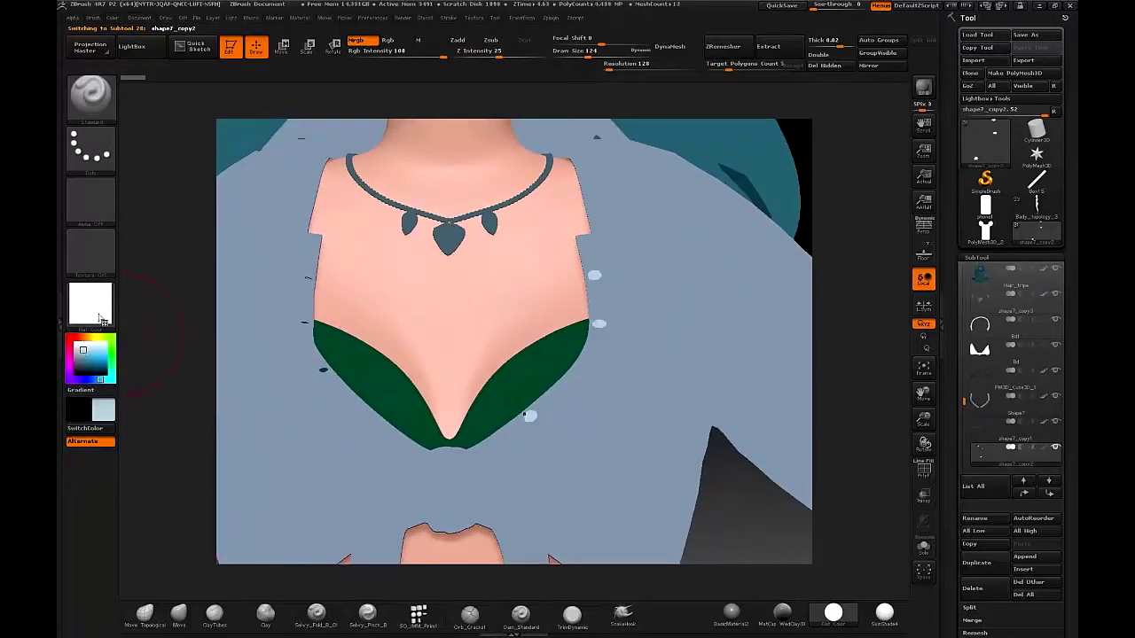
click(112, 18)
click(157, 252)
- Select the separate top-shaped piece beside the character and fill it with pink, about R223 G106 B165
ctrl+right_drag(526, 352, 521, 208)
alt+right_drag(521, 355, 523, 203)
ctrl+right_drag(399, 354, 438, 289)
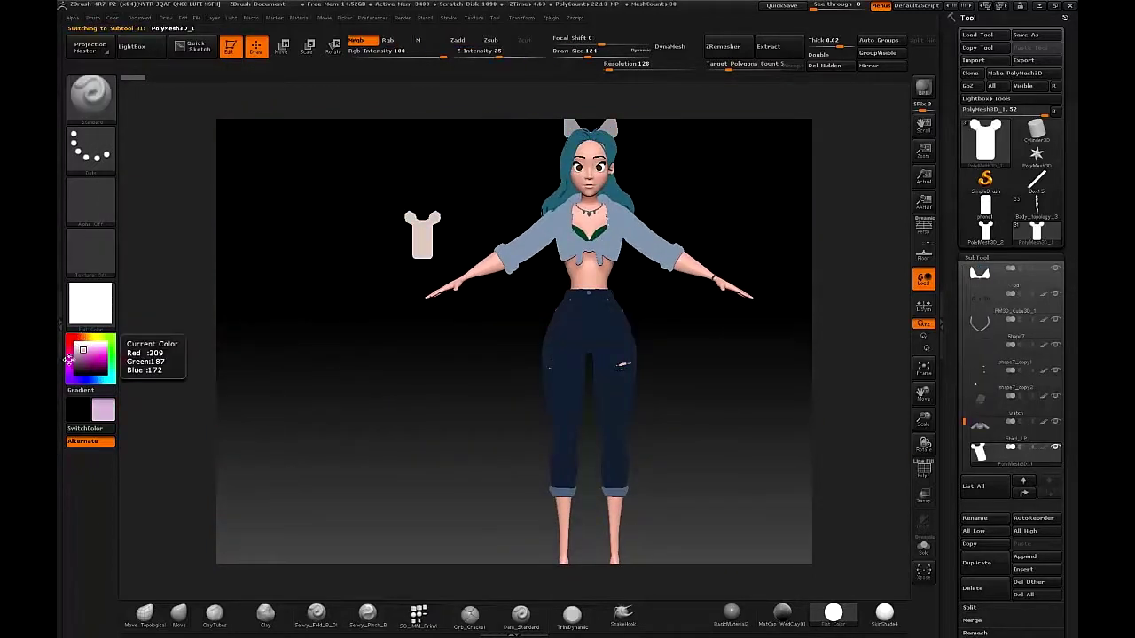
key(space)
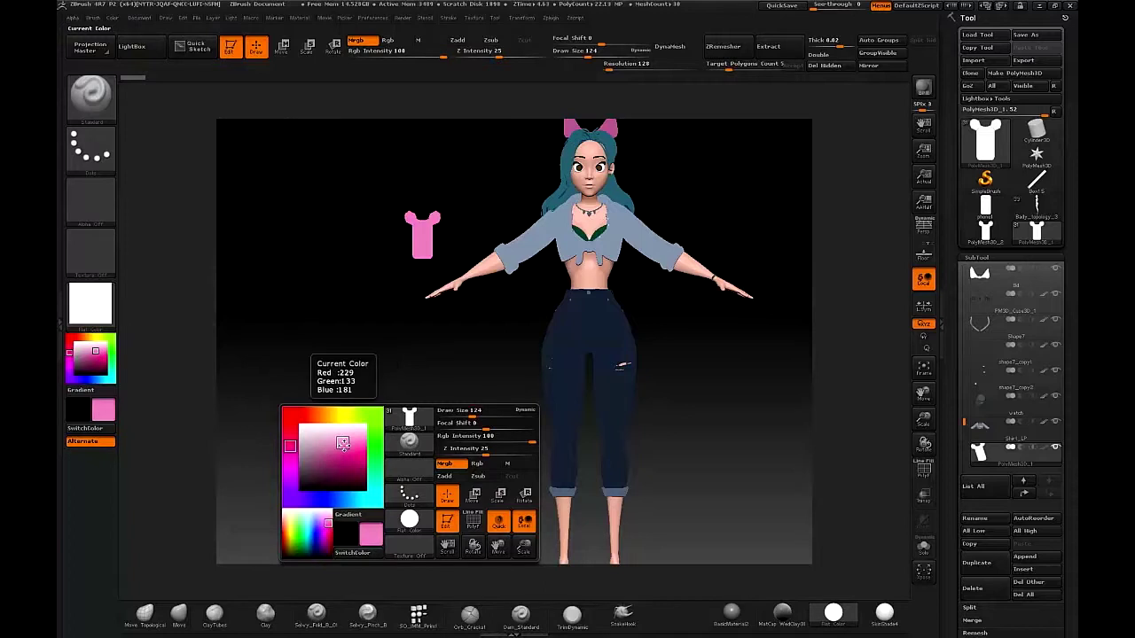
click(114, 18)
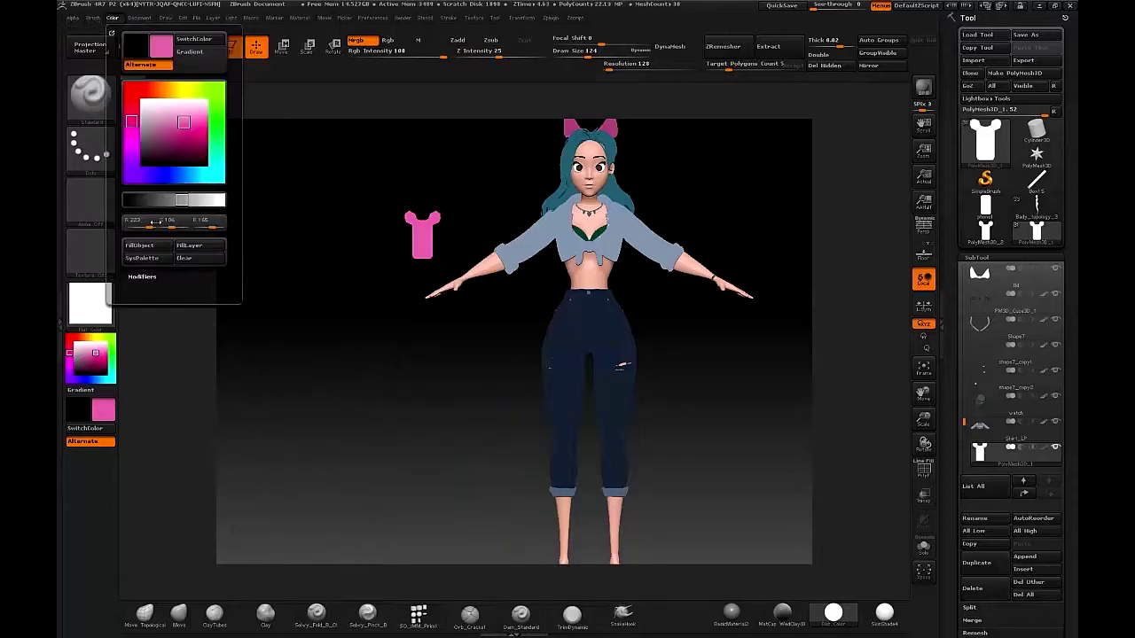
click(146, 246)
- Select the bow on the head and fill it with a very dark red of about R60 G12 B12
alt+drag(653, 149, 597, 268)
alt+drag(614, 147, 417, 270)
drag(416, 270, 559, 332)
alt+click(572, 260)
key(f)
drag(213, 355, 267, 370)
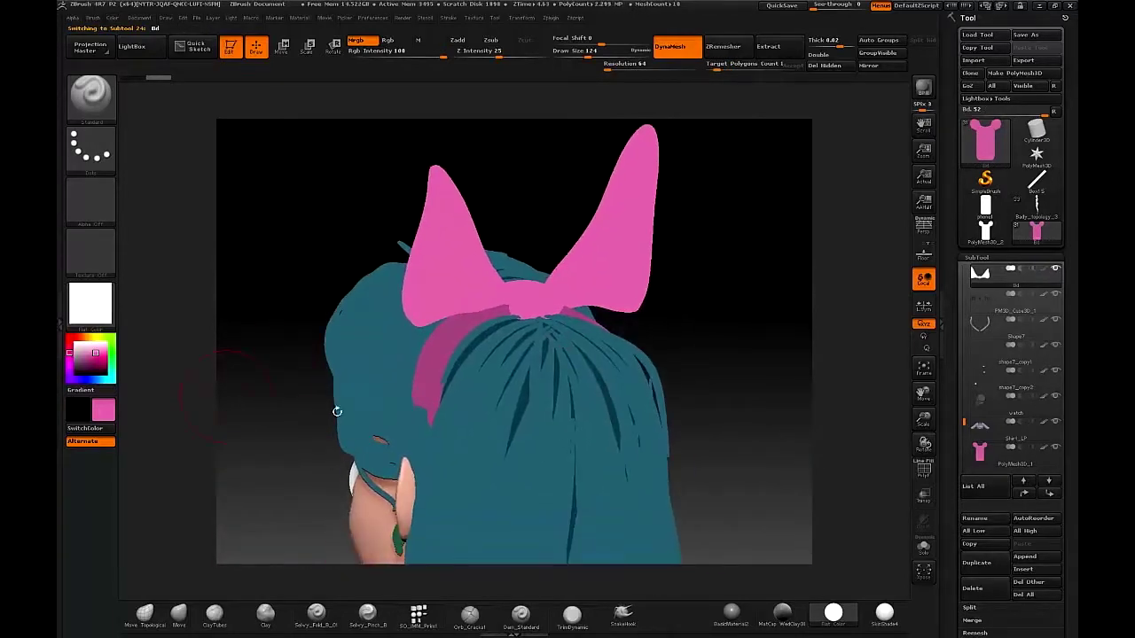
key(space)
click(438, 476)
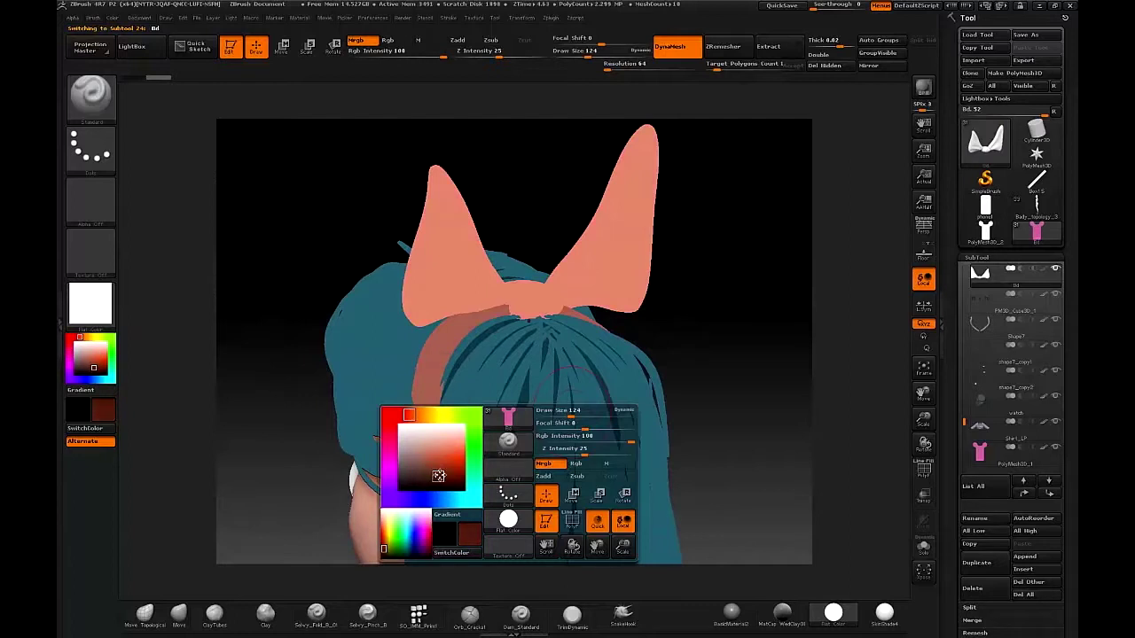
drag(398, 414, 389, 415)
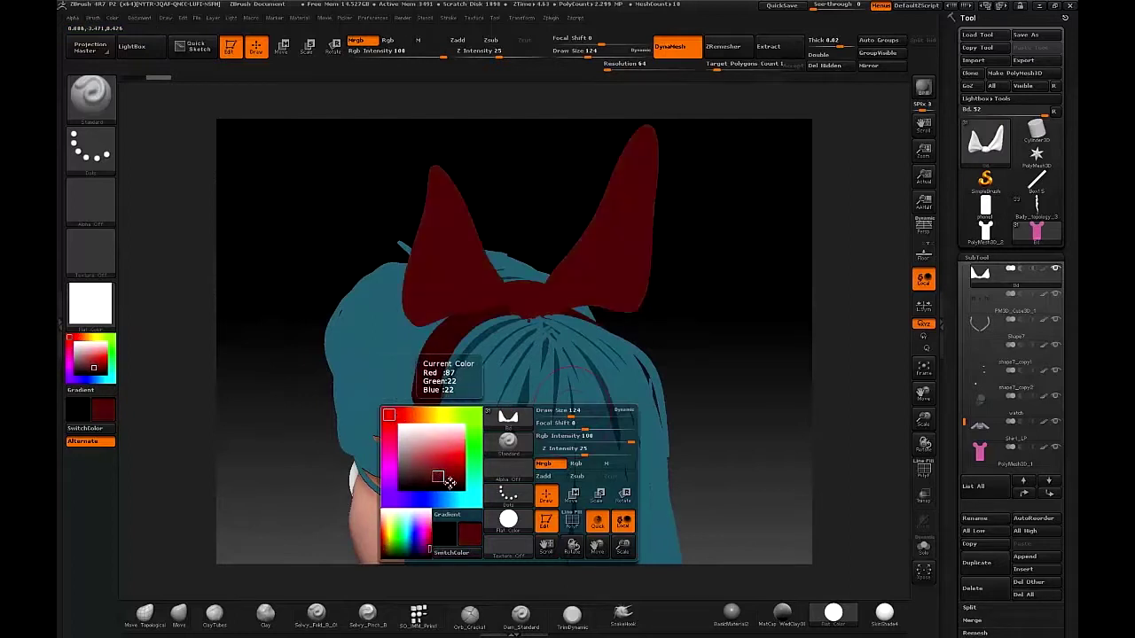
drag(431, 476, 443, 481)
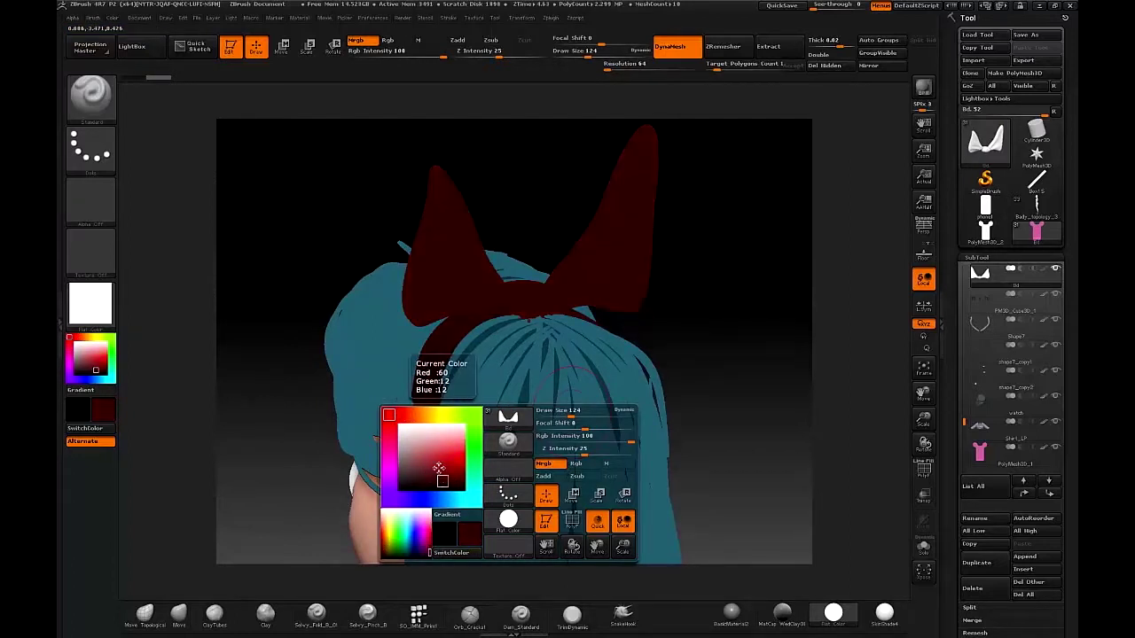
click(116, 18)
click(152, 248)
- Select the hair band below the bow and fill it with the bow's dark red
key(shift+f)
key(shift+f)
alt+click(466, 324)
key(shift+f)
key(shift+f)
click(115, 19)
click(153, 246)
- Select the shoe heels and fill them with a flat dark brown, a shade darker than the shoe uppers
drag(266, 342, 620, 286)
click(885, 614)
mouse_move(567, 399)
mouse_down()
mouse_move(692, 405)
mouse_move(559, 400)
mouse_up()
alt+drag(497, 350, 497, 390)
drag(496, 391, 613, 350)
drag(710, 391, 601, 390)
alt+drag(541, 487, 585, 266)
drag(674, 390, 654, 403)
alt+click(672, 402)
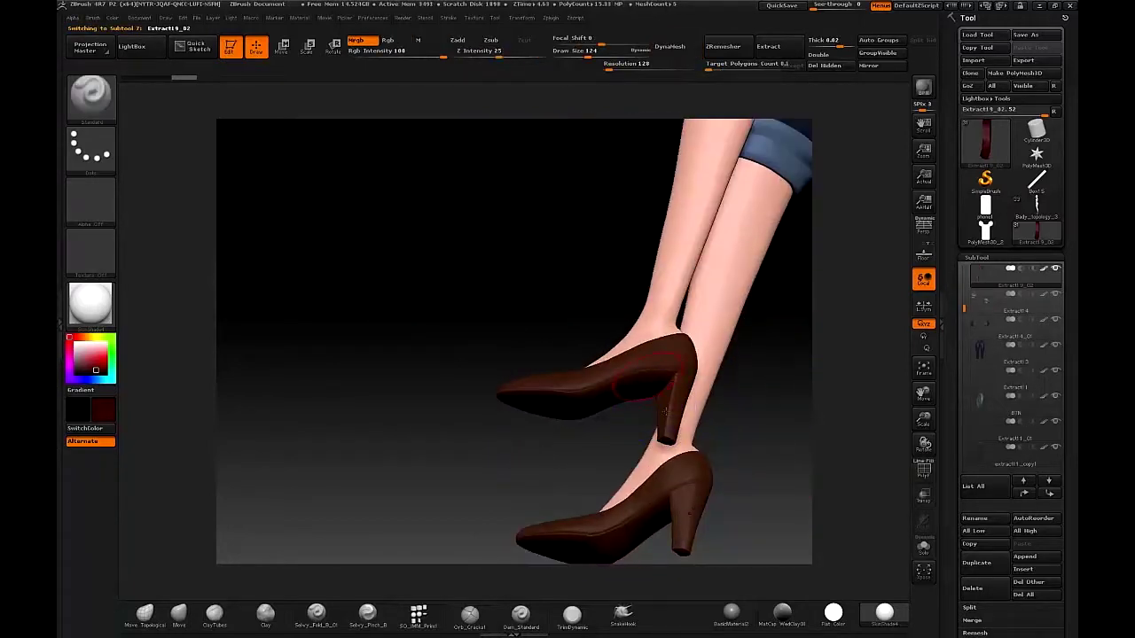
click(833, 612)
drag(612, 367, 624, 369)
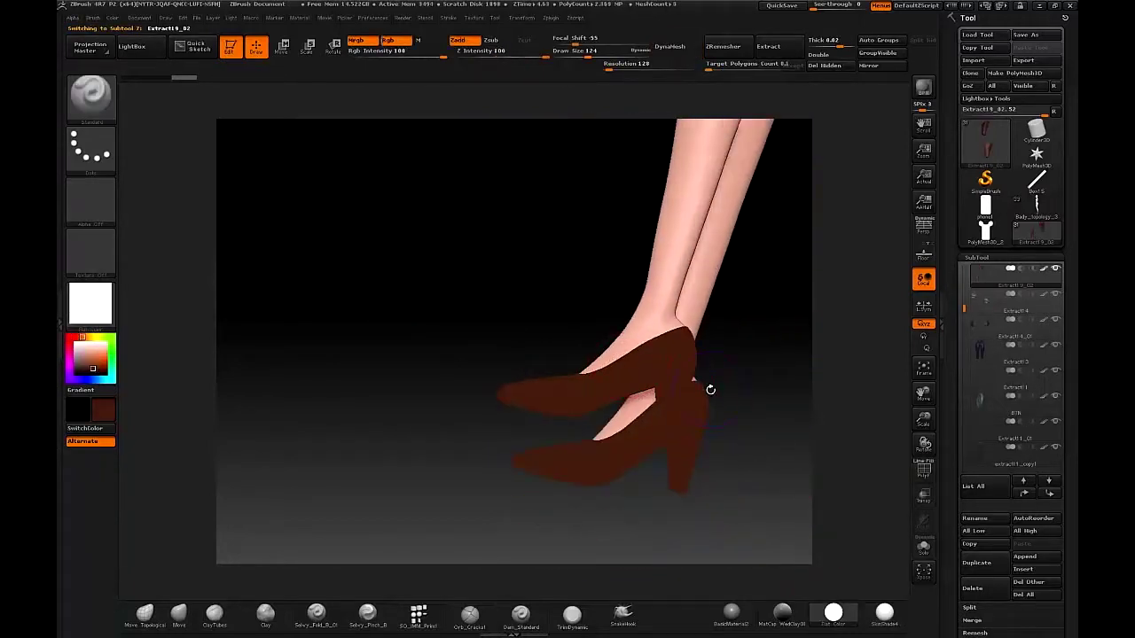
click(113, 18)
click(151, 246)
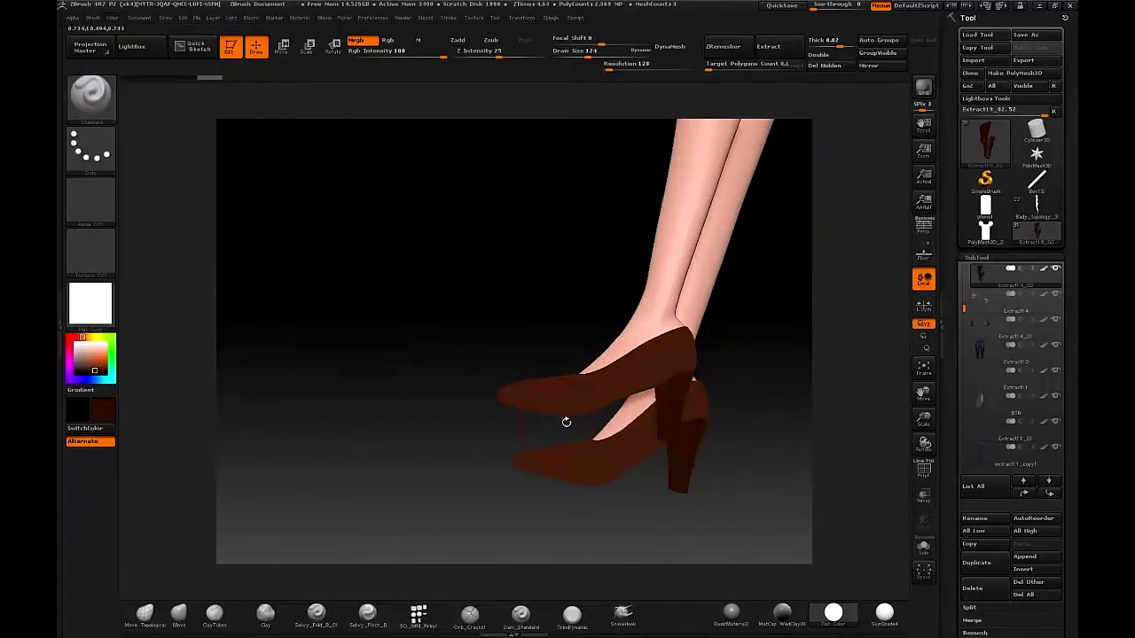
click(114, 19)
click(148, 245)
key(ctrl+z)
- Select the shoes, mask the uppers by polygroup and fill the soles with dark brown R53 G27 B12
drag(725, 430, 747, 408)
key(shift+f)
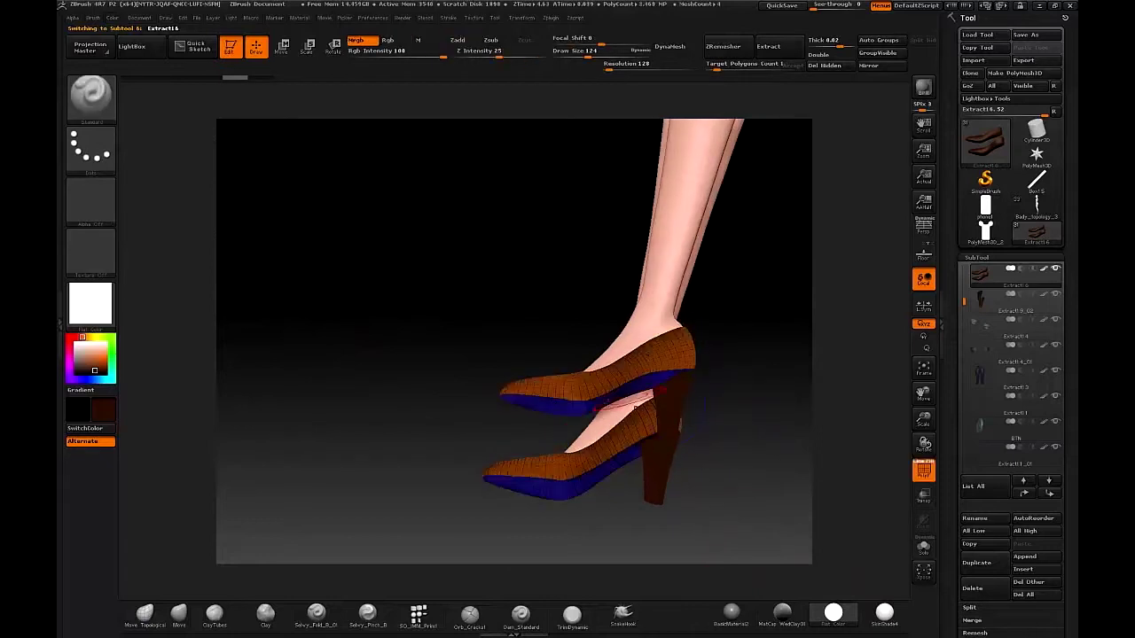
key(shift+f)
key(shift+f)
key(shift+f)
mouse_move(586, 412)
alt+mouse_down()
mouse_move(579, 425)
mouse_move(564, 347)
mouse_move(555, 348)
alt+mouse_up()
mouse_move(441, 267)
ctrl+mouse_down()
mouse_move(467, 422)
mouse_move(789, 461)
mouse_move(760, 411)
ctrl+mouse_up()
click(112, 18)
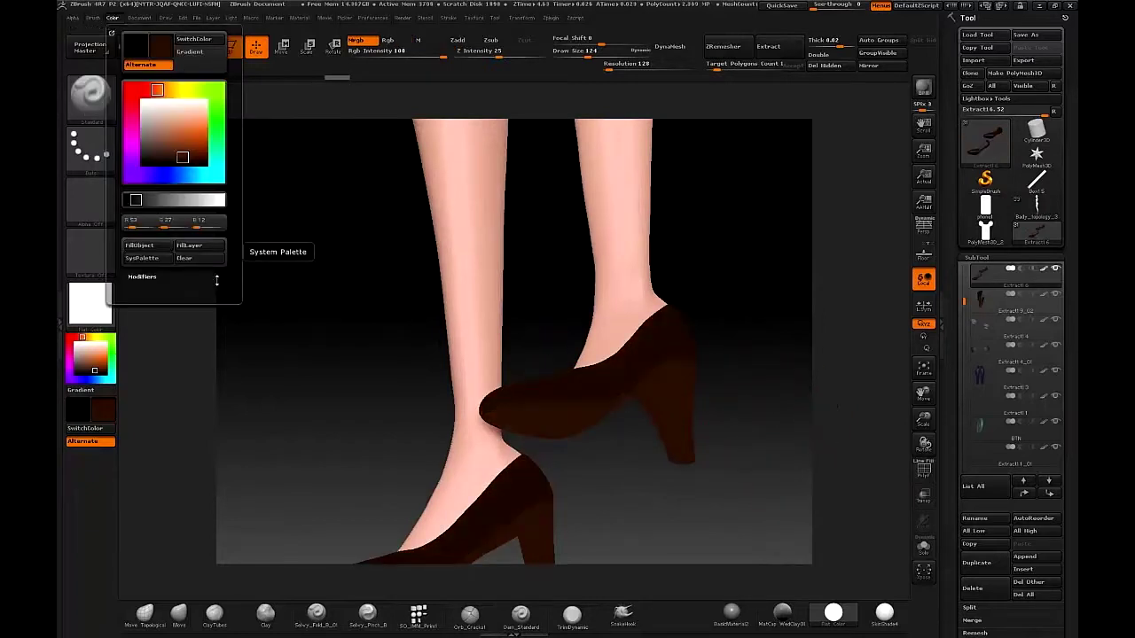
ctrl+drag(760, 257, 805, 330)
- Select the threads across the tears in the jeans and fill them with a greyish blue
alt+drag(780, 390, 783, 354)
drag(754, 408, 784, 417)
alt+drag(714, 360, 621, 461)
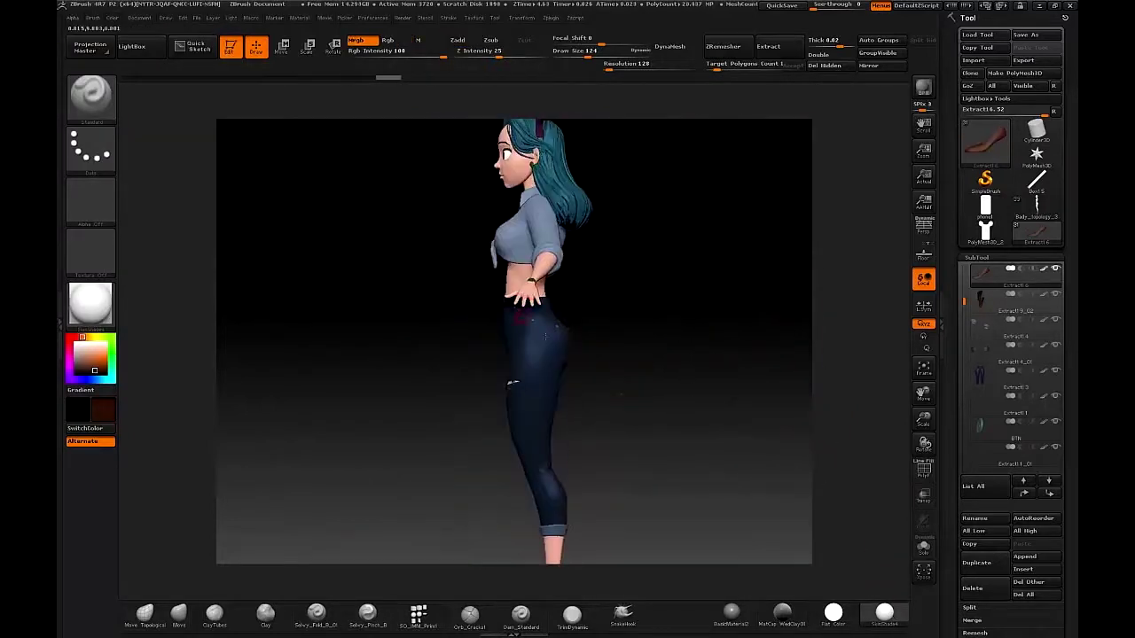
shift+drag(425, 355, 529, 311)
mouse_move(621, 390)
alt+mouse_down()
mouse_move(625, 292)
mouse_move(621, 399)
mouse_move(576, 355)
alt+mouse_up()
shift+drag(426, 461, 518, 500)
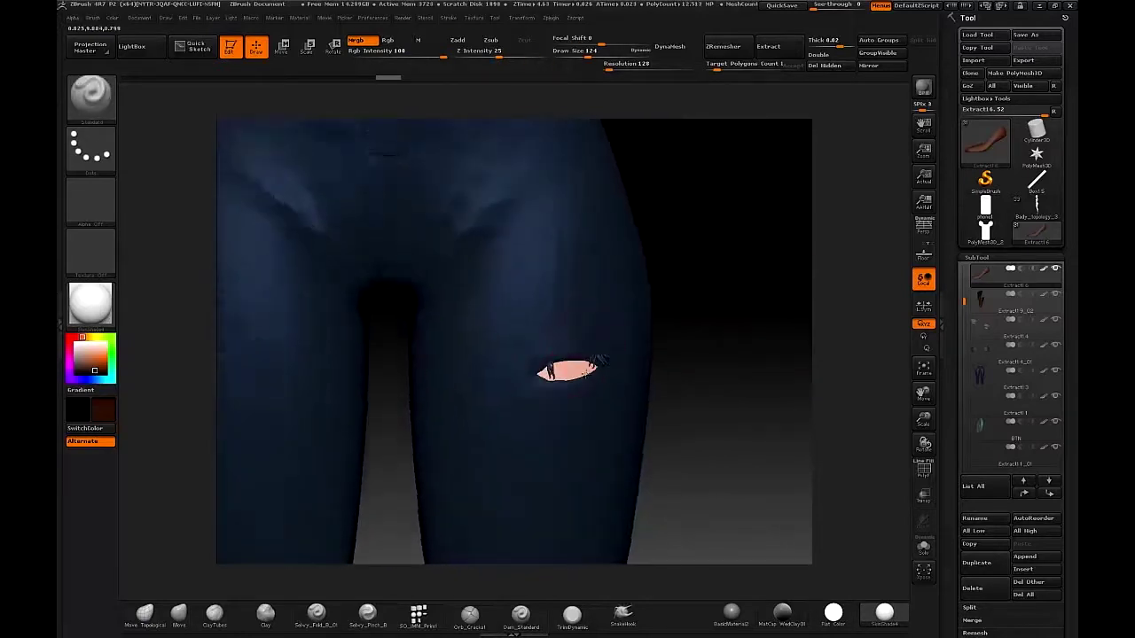
click(834, 612)
ctrl+right_drag(694, 364, 661, 159)
alt+right_drag(651, 532, 663, 259)
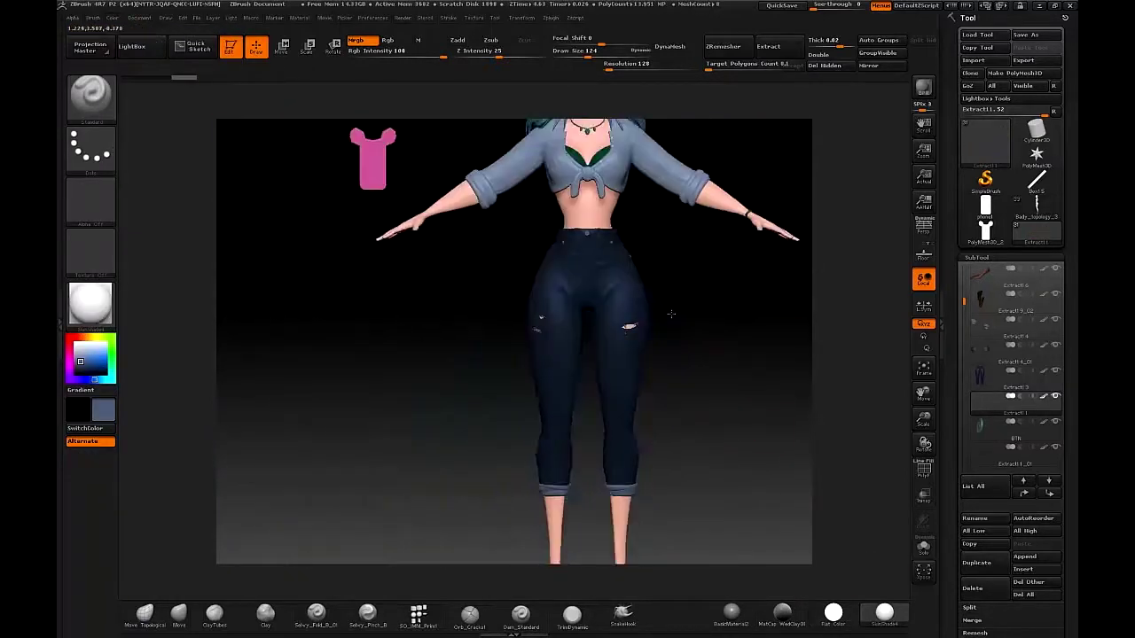
- Examine the coloured character in the shaded material and in perspective from several angles
right_drag(671, 313, 727, 310)
right_drag(727, 310, 669, 353)
mouse_move(559, 309)
mouse_down()
mouse_move(612, 437)
mouse_move(658, 405)
mouse_up()
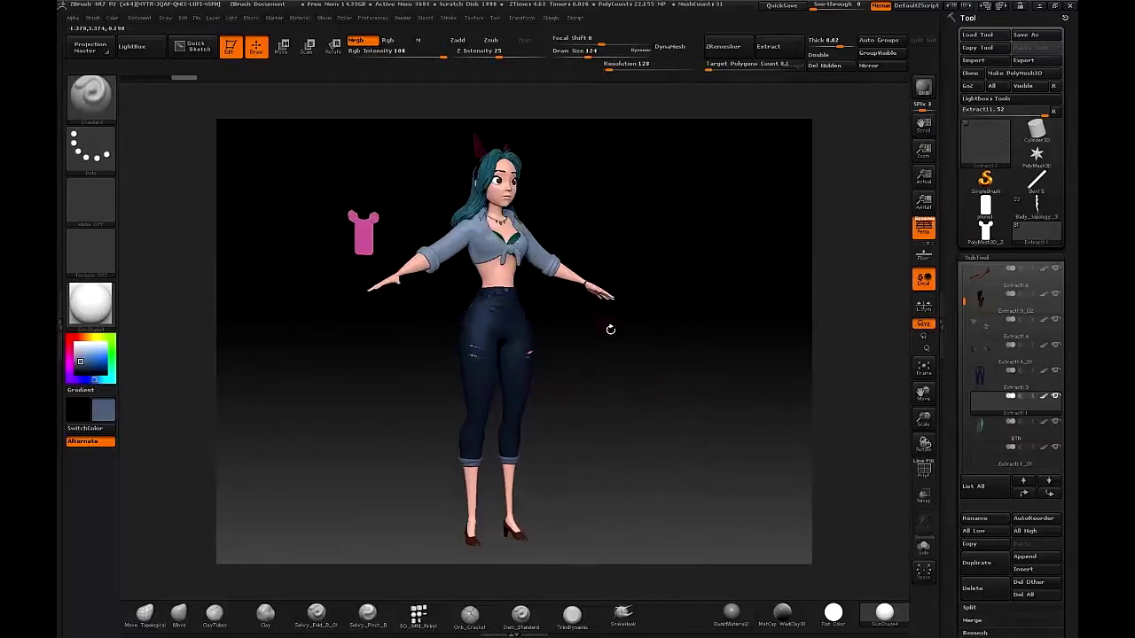
alt+drag(593, 329, 424, 330)
mouse_move(634, 523)
alt+mouse_down()
mouse_move(612, 427)
mouse_move(571, 443)
alt+mouse_up()
mouse_move(599, 396)
alt+mouse_down()
mouse_move(665, 428)
mouse_move(642, 392)
mouse_move(616, 400)
mouse_move(640, 383)
mouse_move(642, 411)
mouse_move(682, 419)
mouse_move(694, 435)
alt+mouse_up()
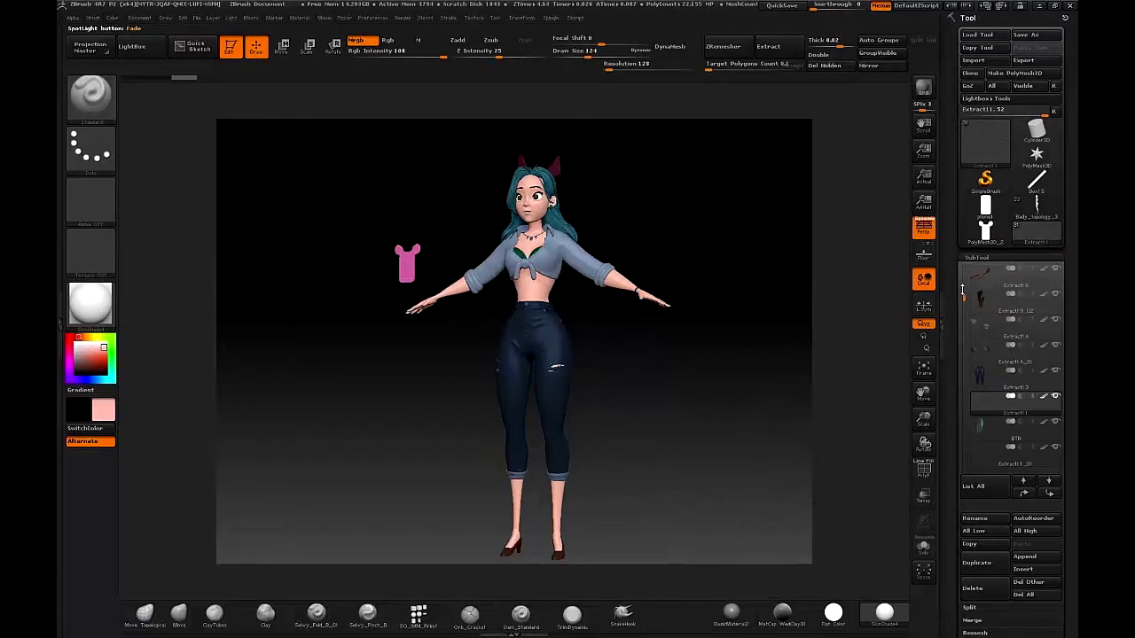
- Fill the body and the head with a flat light pink skin tone of about R250 G183 B166
shift+drag(681, 345, 714, 449)
click(834, 614)
click(112, 18)
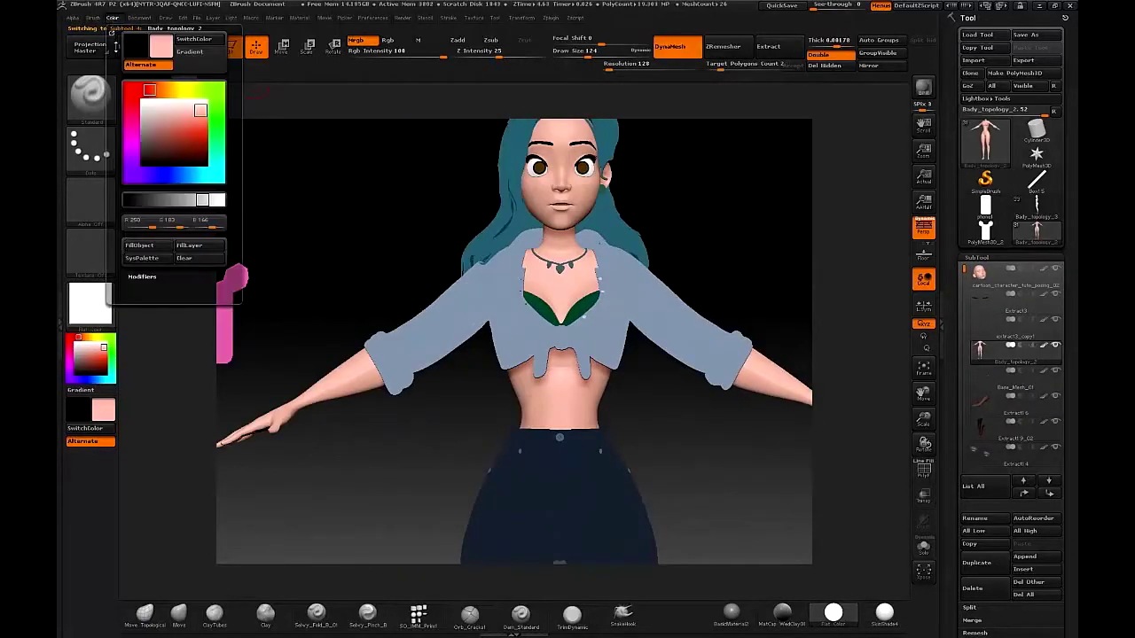
click(138, 245)
click(114, 18)
click(147, 247)
- Select the jeans and try filling them with a dark charcoal grey
drag(736, 239, 625, 232)
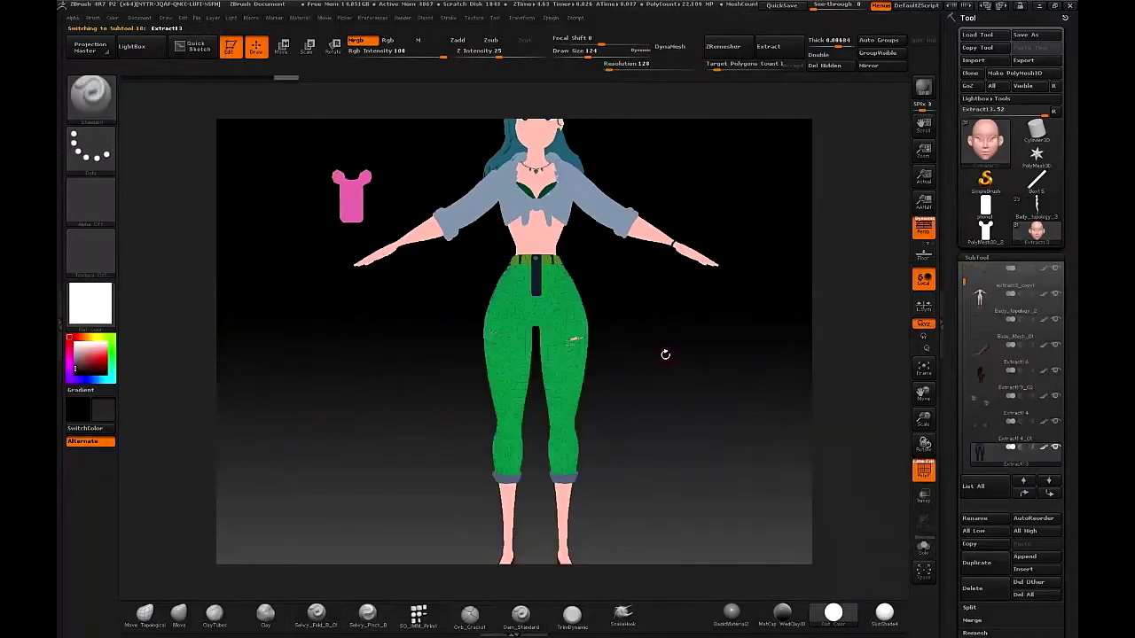
key(shift+f)
drag(666, 354, 636, 320)
click(112, 17)
click(150, 249)
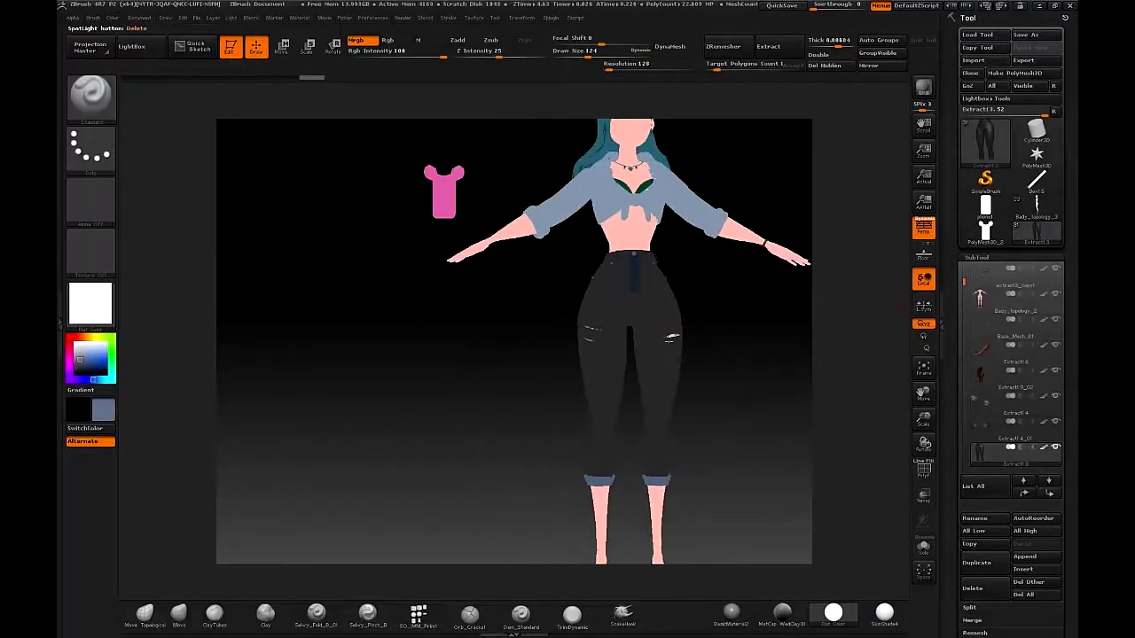
- Fill the jeans with a medium greyish blue
alt+drag(472, 404, 388, 386)
click(112, 17)
click(141, 247)
- Select the remaining jeans details, such as the fly and belt loops, and fill them with greyish blue
drag(443, 364, 487, 455)
alt+click(487, 455)
click(113, 17)
click(141, 247)
alt+right_drag(491, 448, 549, 335)
alt+click(551, 337)
click(114, 18)
click(142, 247)
- Return to the drawing mode, select the rolled trouser cuffs and fill them with the lighter greyish blue
alt+drag(635, 381, 637, 291)
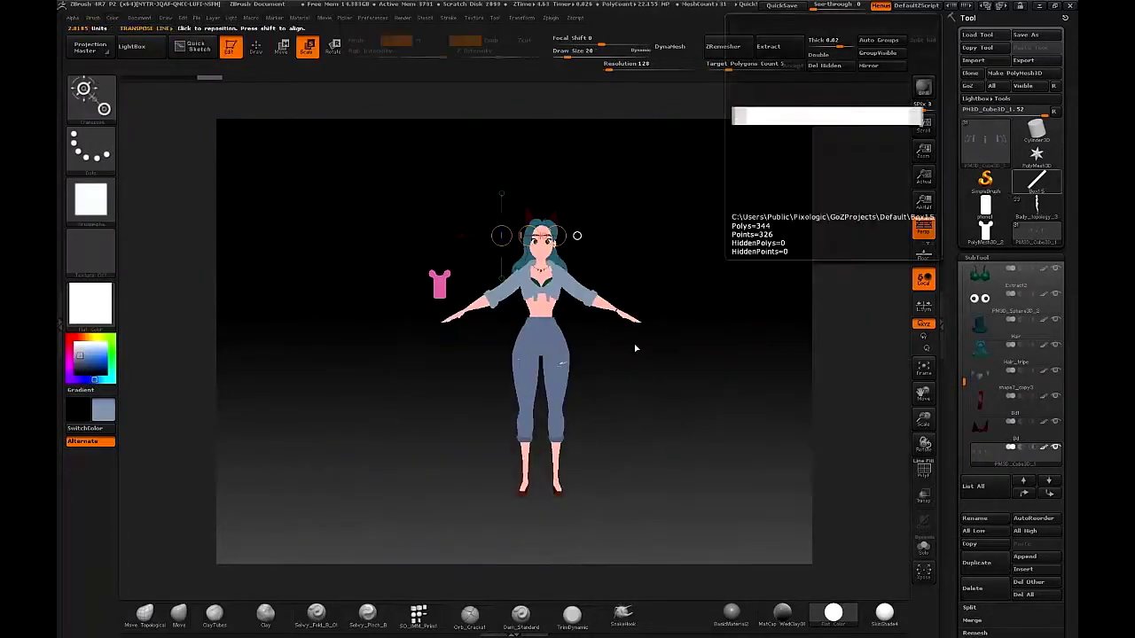
mouse_move(635, 348)
alt+mouse_down()
mouse_move(624, 556)
mouse_move(587, 367)
alt+mouse_up()
key(q)
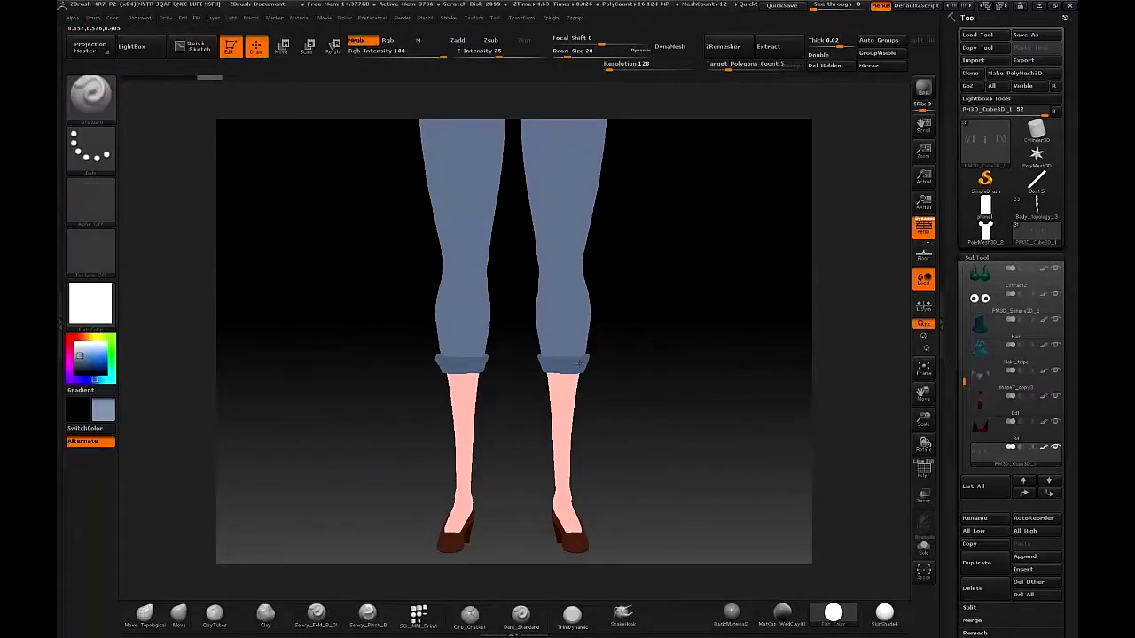
alt+click(580, 364)
key(s)
click(113, 18)
click(148, 250)
- Select the shirt body and fill it with a very light blue
mouse_move(642, 134)
alt+mouse_down()
mouse_move(627, 333)
mouse_move(636, 561)
alt+mouse_up()
alt+click(566, 314)
alt+click(614, 296)
click(112, 18)
click(148, 249)
drag(723, 292, 691, 297)
key(c)
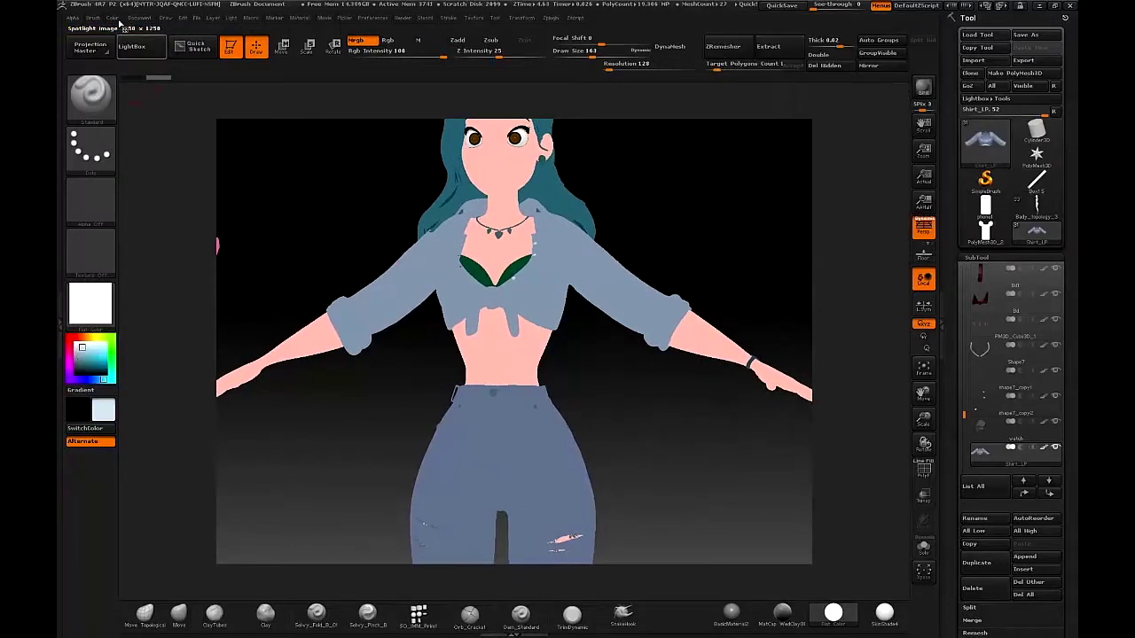
click(113, 19)
click(147, 248)
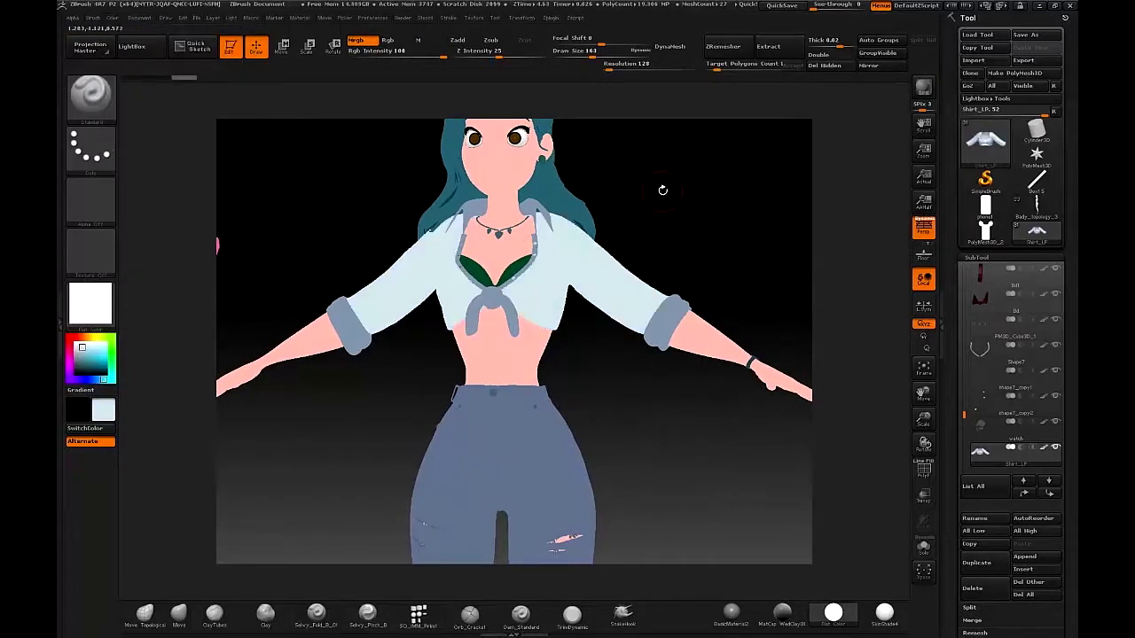
- Select the rolled sleeve cuffs and fill them with the shirt's very light blue
drag(663, 189, 684, 192)
alt+click(680, 308)
click(113, 18)
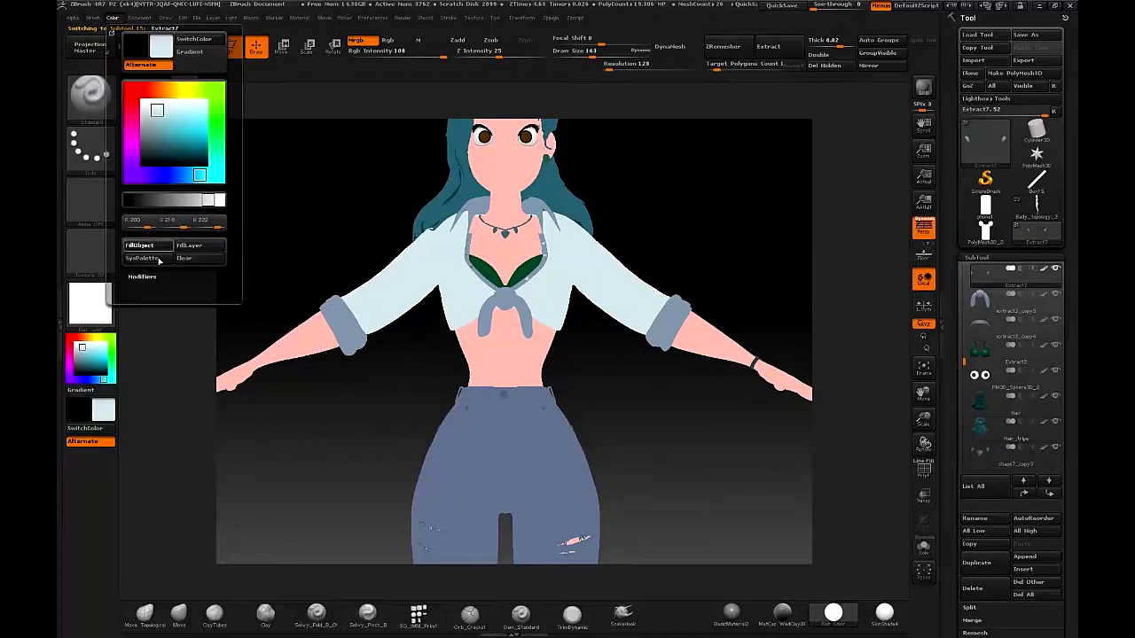
click(153, 249)
- Select the knot at the front of the shirt and fill it with the shirt's very light blue
alt+click(508, 298)
alt+drag(596, 300, 599, 373)
click(130, 18)
click(114, 17)
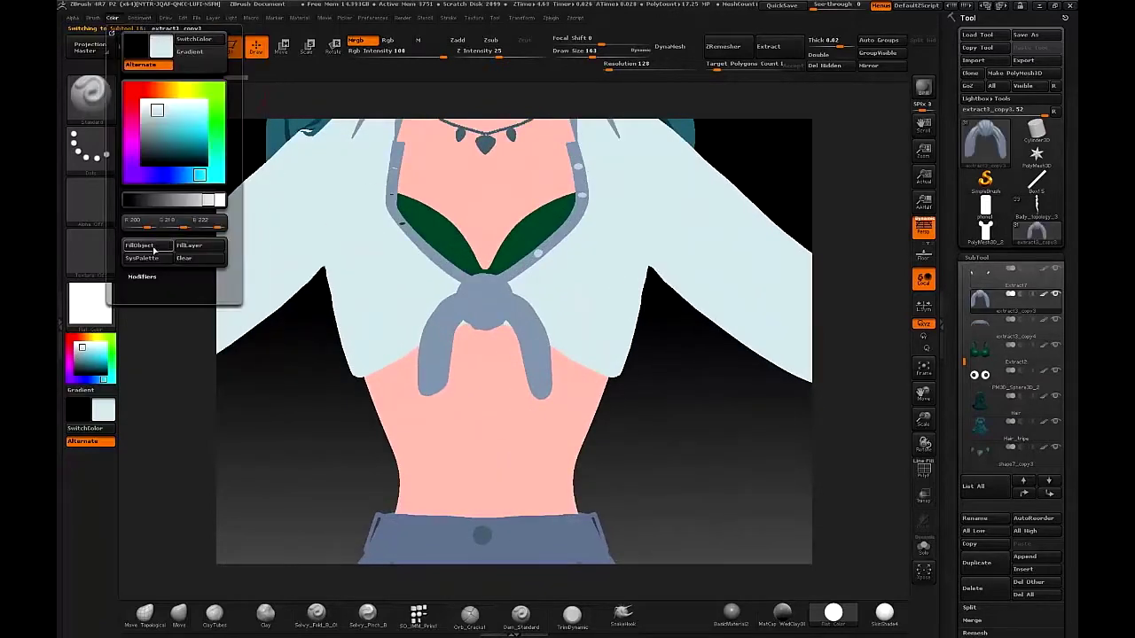
click(154, 249)
- Select the trim along the shirt's neckline opening and fill it with the same very light blue
alt+click(557, 240)
click(114, 18)
click(143, 248)
alt+right_drag(568, 234, 572, 344)
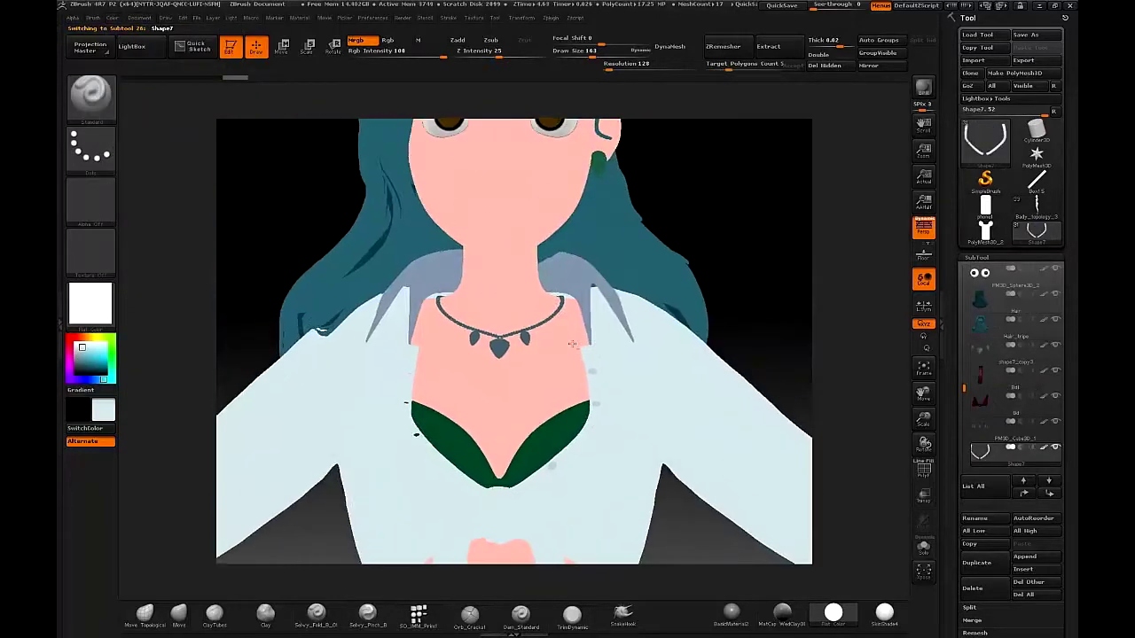
- Select the shirt collar and fill it with the shirt's very light blue
alt+click(585, 276)
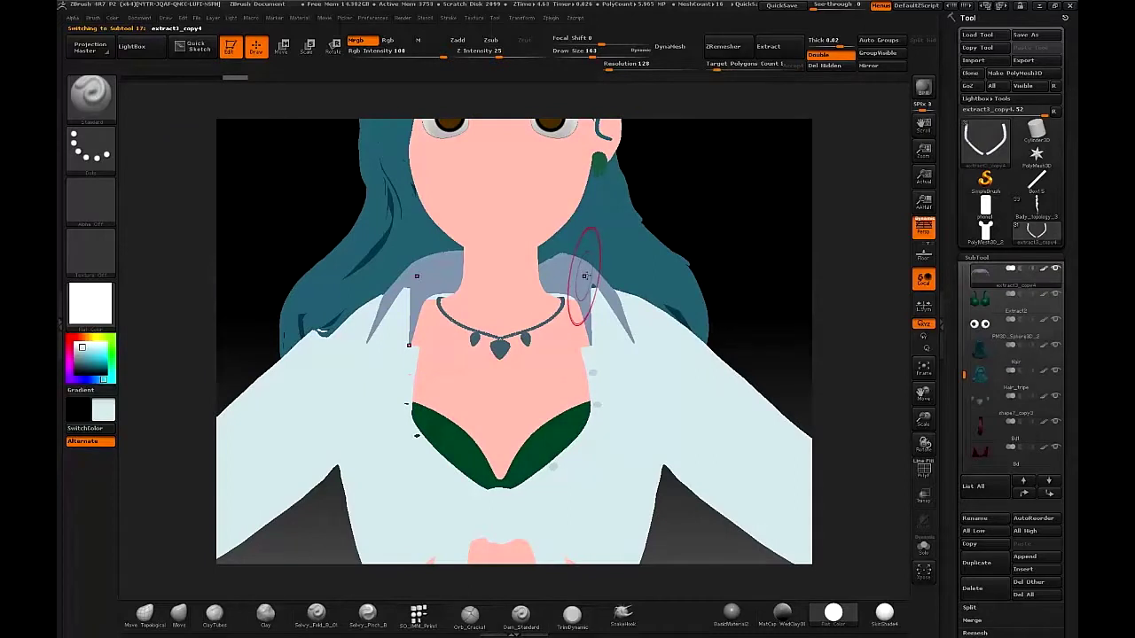
click(113, 17)
click(154, 250)
- Select the back pockets of the jeans, fill them with the jeans' slate blue and quick-save the project
drag(741, 237, 587, 407)
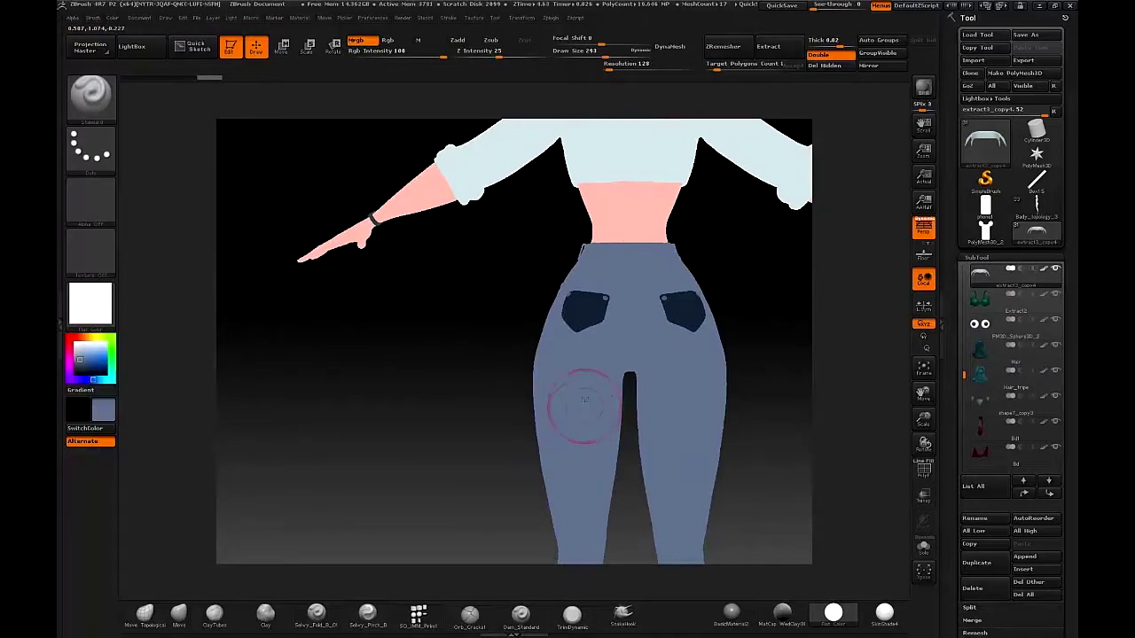
alt+click(579, 315)
click(113, 18)
click(153, 249)
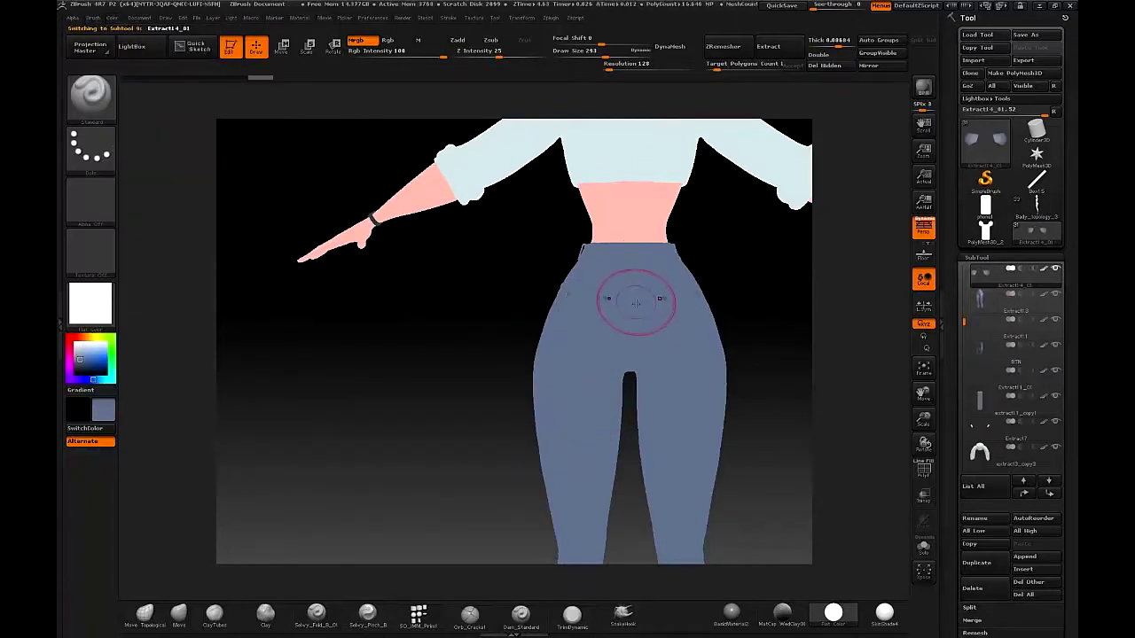
key(ctrl+s)
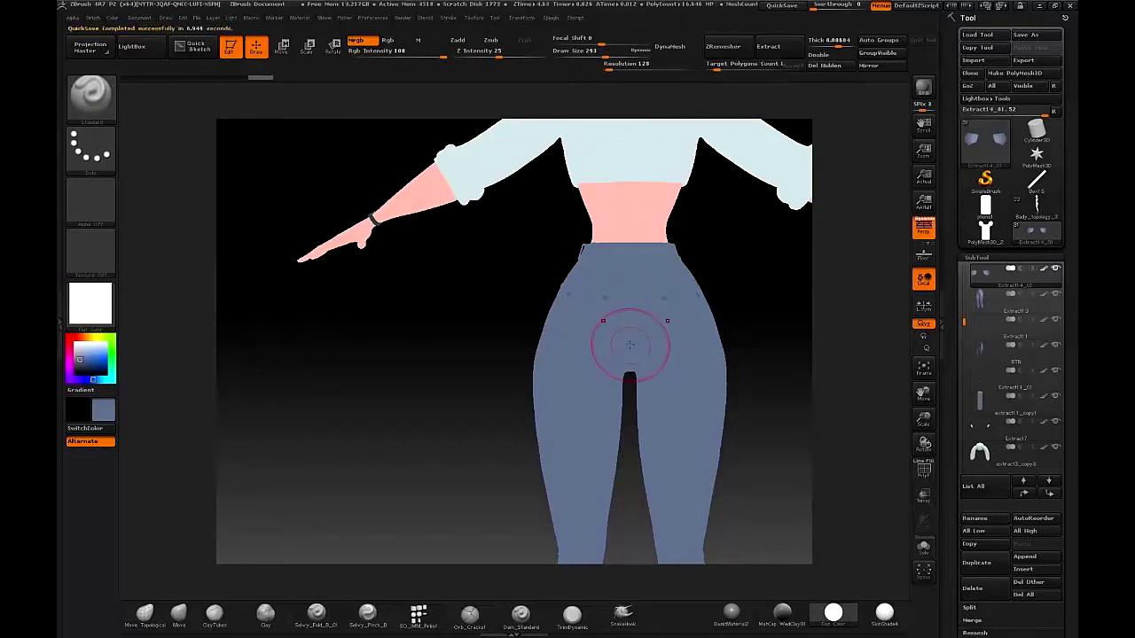
- Select the small detail pieces on the jeans and fill them with the active colour
mouse_move(628, 340)
right_down()
mouse_move(674, 310)
mouse_move(535, 367)
mouse_move(626, 377)
mouse_move(635, 498)
mouse_move(608, 333)
right_up()
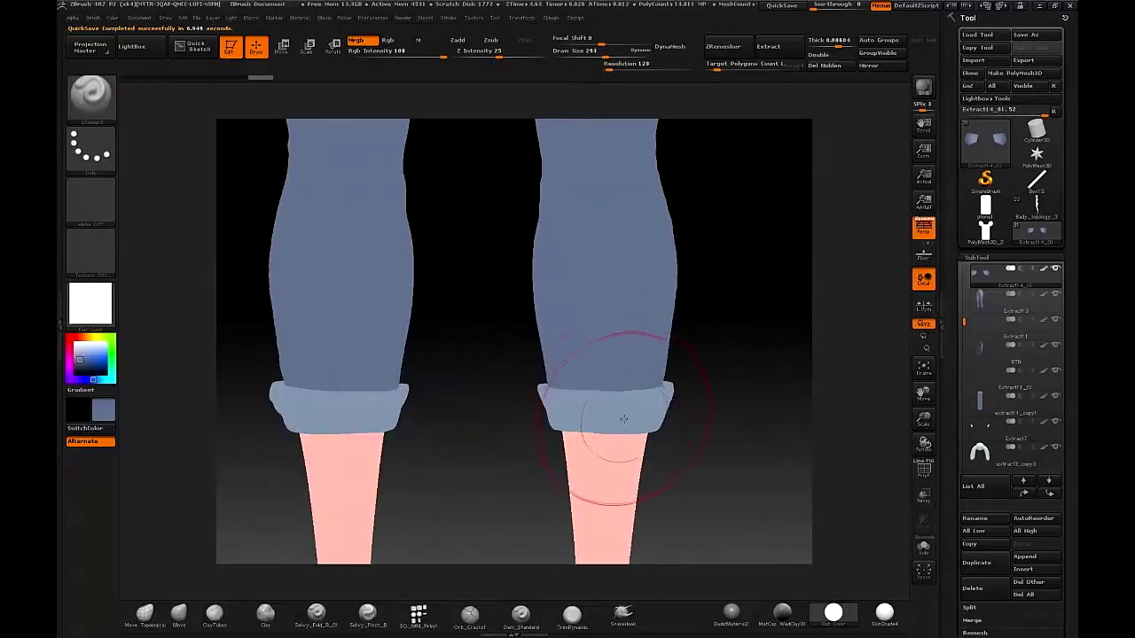
alt+right_drag(649, 238, 674, 372)
key(s)
drag(750, 305, 735, 305)
mouse_move(663, 337)
ctrl+right_down()
mouse_move(667, 399)
mouse_move(690, 443)
ctrl+right_up()
key(s)
drag(692, 306, 680, 306)
alt+click(684, 444)
click(112, 18)
click(145, 245)
- Select the red hair bow and fill it with a medium reddish brown
ctrl+right_drag(672, 417, 625, 222)
mouse_move(603, 164)
alt+right_down()
mouse_move(582, 302)
mouse_move(609, 399)
mouse_move(562, 257)
alt+right_up()
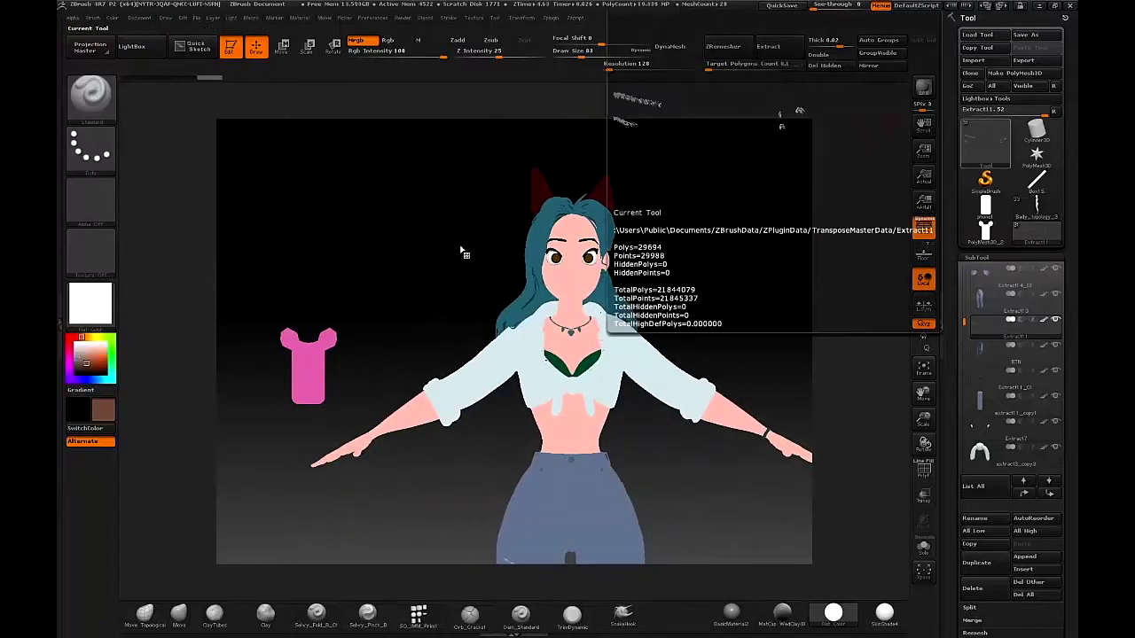
alt+right_drag(636, 169, 635, 209)
ctrl+right_drag(635, 209, 618, 250)
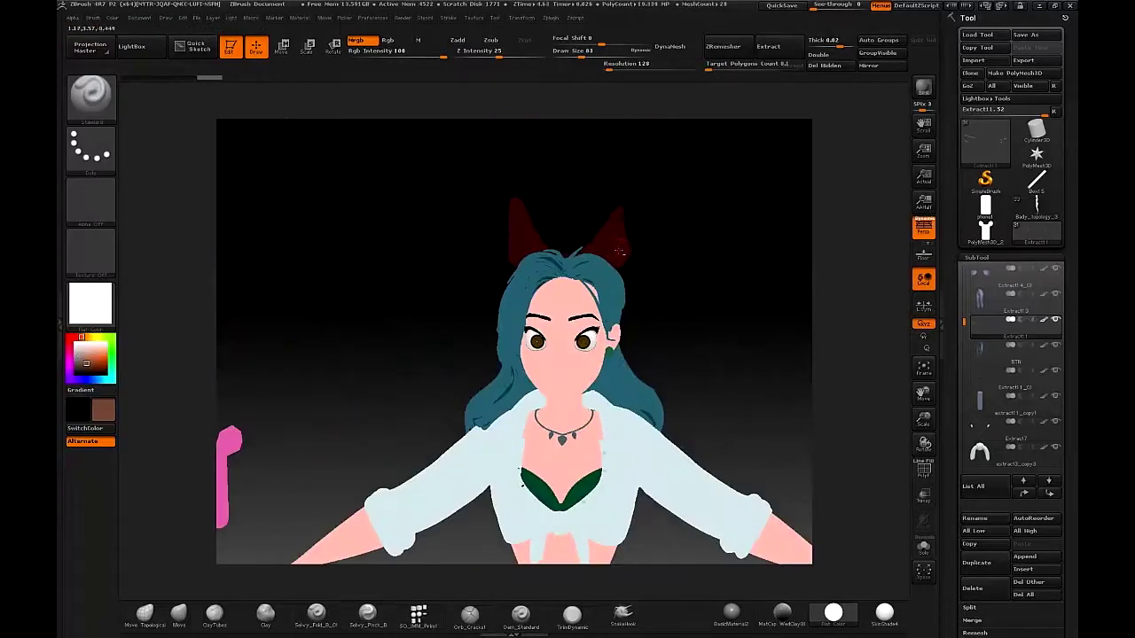
alt+click(619, 251)
click(114, 19)
click(152, 249)
- Select the band of the hair bow and fill it with the same medium reddish brown
alt+right_drag(516, 222, 470, 386)
right_drag(470, 386, 514, 350)
alt+click(489, 382)
click(114, 19)
click(151, 245)
- Fill the hair bow's band and the bow itself with a darker reddish brown
mouse_move(600, 262)
right_down()
mouse_move(553, 274)
mouse_move(590, 279)
right_up()
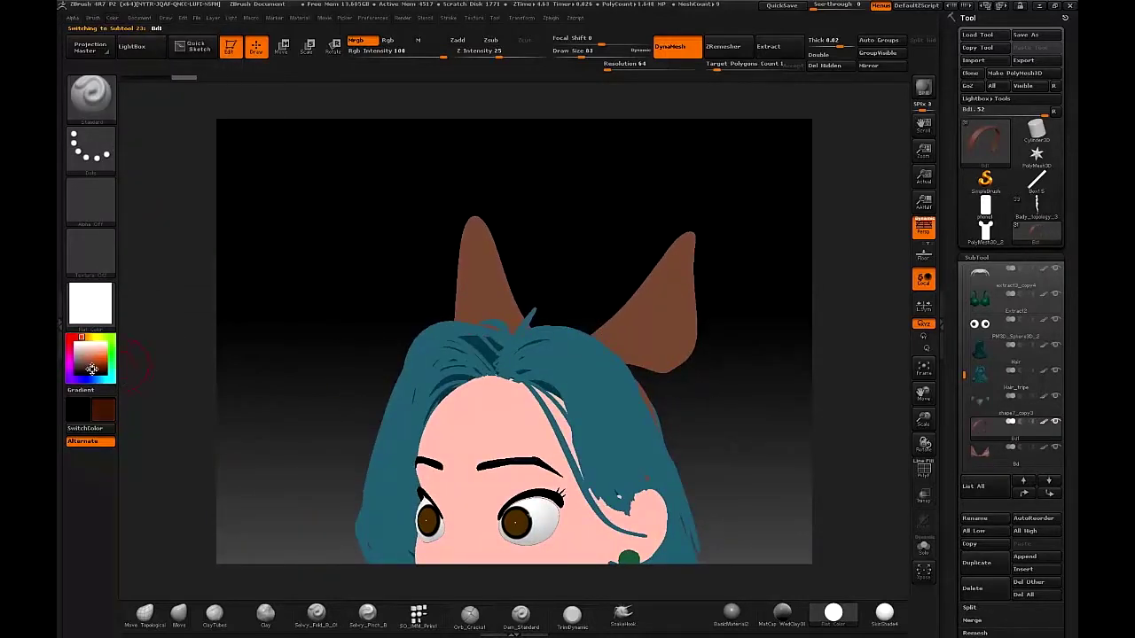
click(112, 19)
click(158, 248)
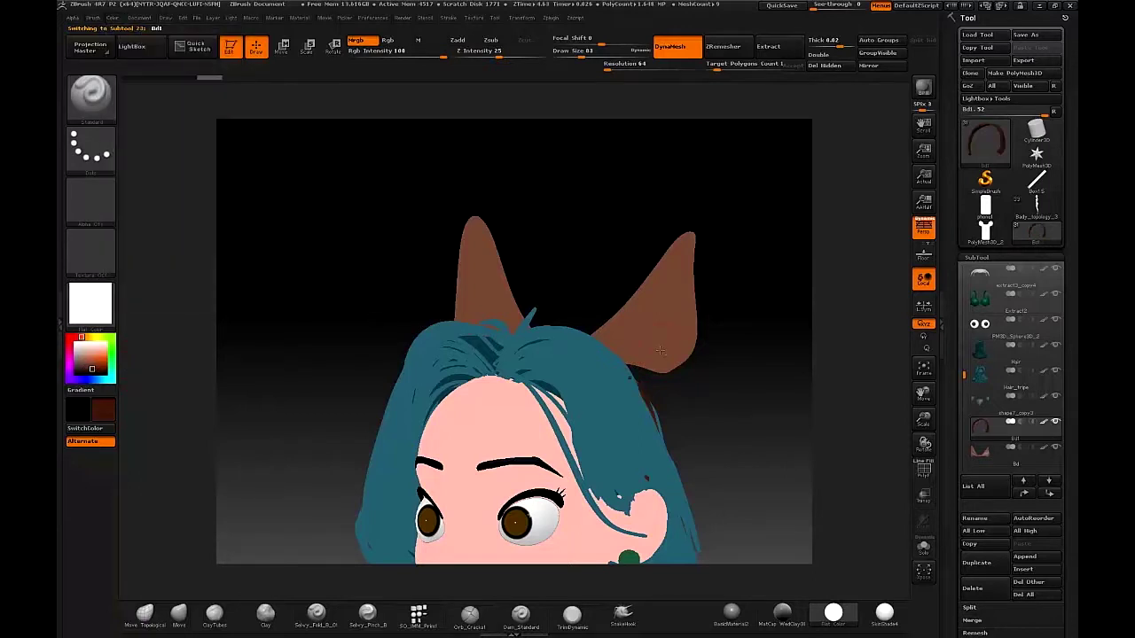
alt+click(479, 286)
click(113, 18)
click(152, 245)
- Switch the material of the whole character to SkinShade4
right_drag(665, 377, 612, 393)
drag(611, 392, 697, 249)
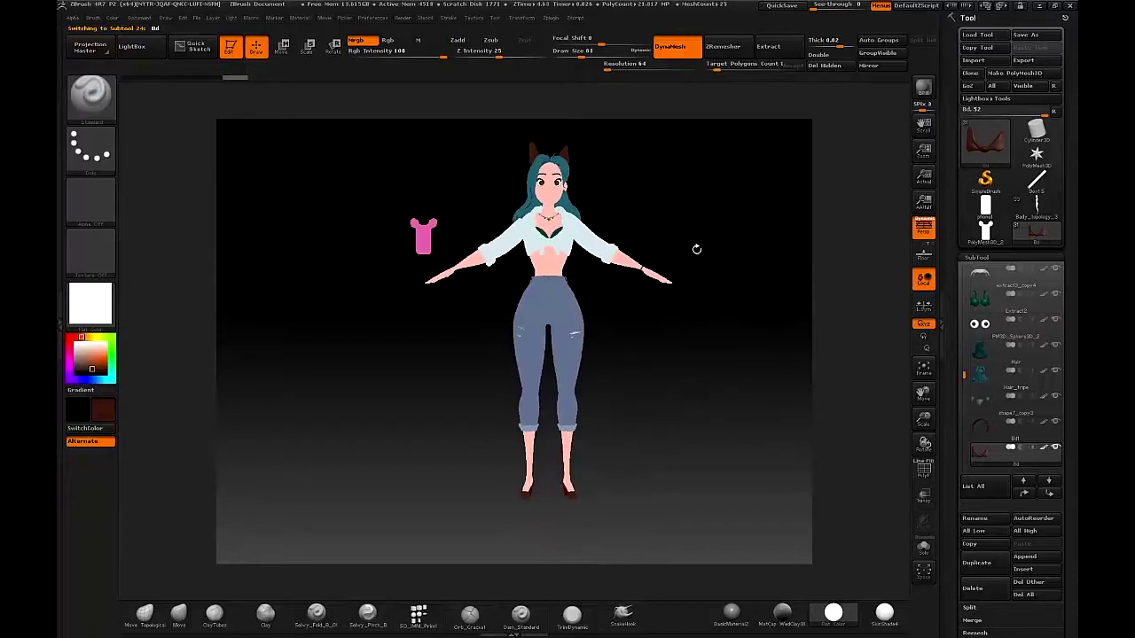
click(884, 613)
- Set the brush to paint colour only in Rgb mode and choose a very dark purple as the lip colour
key(s)
drag(663, 395, 672, 395)
mouse_move(672, 395)
ctrl+right_down()
mouse_move(671, 380)
mouse_move(538, 379)
ctrl+right_up()
mouse_move(537, 380)
alt+right_down()
mouse_move(611, 373)
mouse_move(602, 420)
mouse_move(556, 462)
mouse_move(502, 398)
mouse_move(658, 322)
mouse_move(623, 284)
mouse_move(626, 399)
alt+right_up()
alt+right_drag(626, 399, 635, 474)
alt+right_drag(635, 474, 640, 337)
key(s)
drag(658, 351, 654, 354)
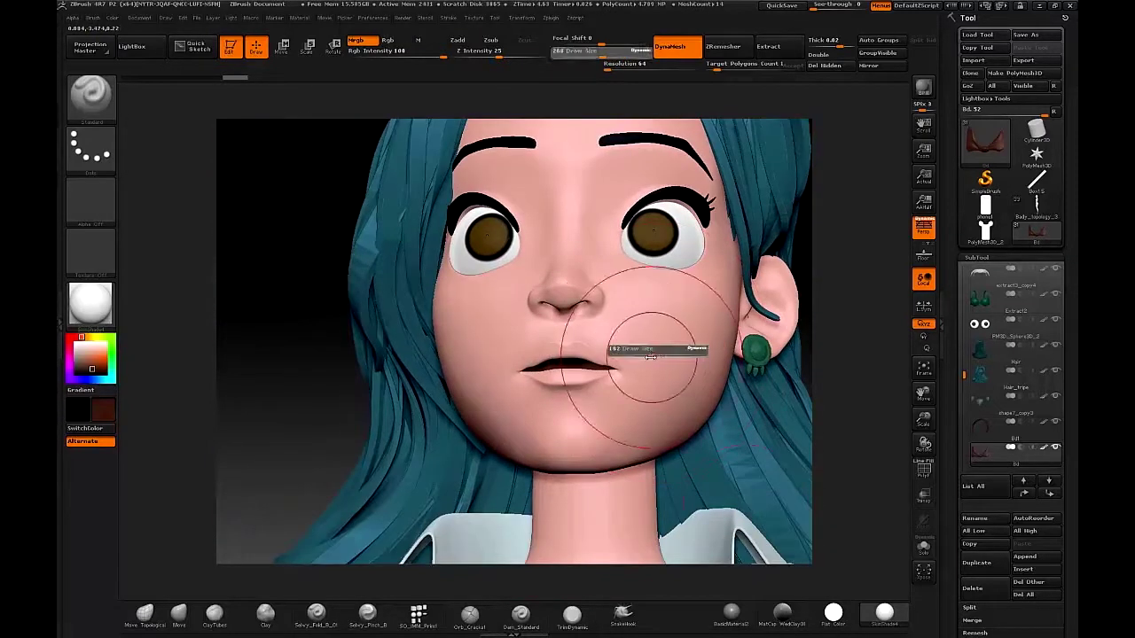
alt+right_drag(570, 304, 599, 368)
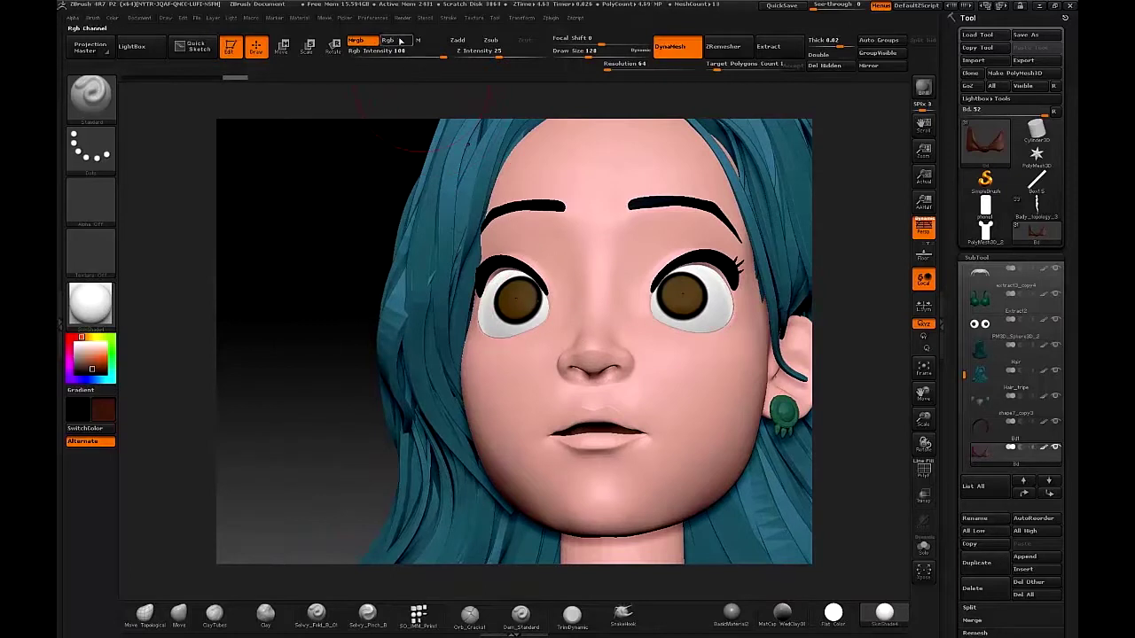
key(s)
drag(658, 405, 637, 405)
mouse_move(637, 337)
right_down()
mouse_move(642, 323)
mouse_move(621, 395)
right_up()
key(space)
click(285, 537)
click(271, 513)
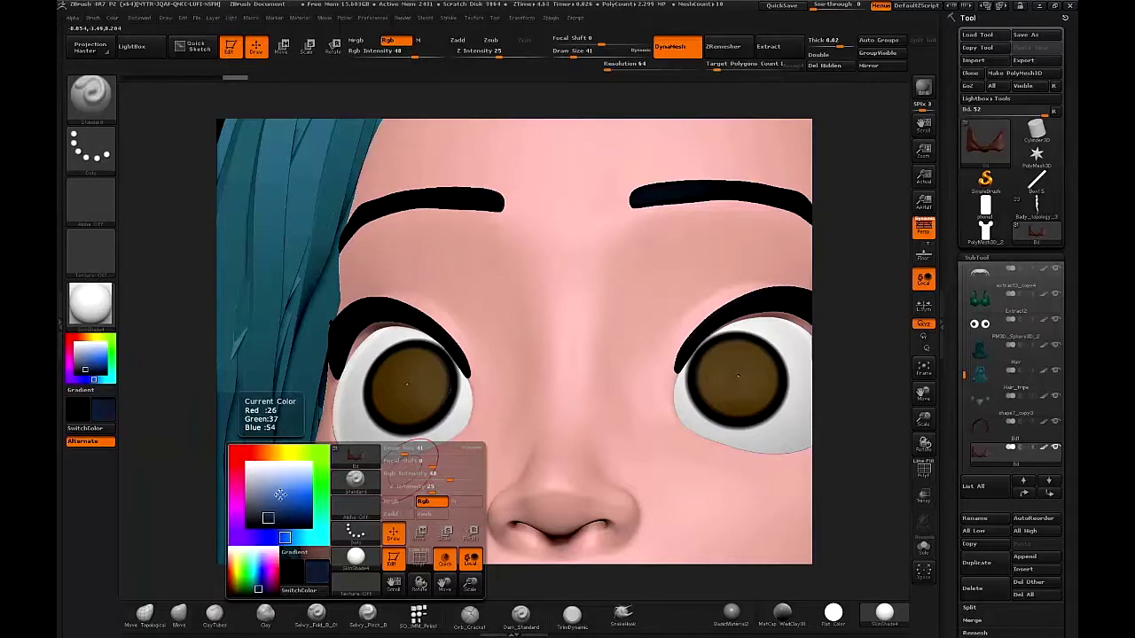
click(246, 537)
click(284, 523)
- Select the head and start blocking in the centre of the upper lip with dark purple using a small brush
mouse_move(525, 485)
alt+right_down()
mouse_move(681, 342)
mouse_move(604, 421)
mouse_move(609, 367)
mouse_move(523, 272)
alt+right_up()
alt+click(604, 420)
key(s)
drag(523, 271, 511, 271)
mouse_move(511, 271)
right_down()
mouse_move(542, 283)
mouse_move(559, 310)
right_up()
drag(555, 313, 572, 324)
right_drag(573, 325, 580, 320)
key(s)
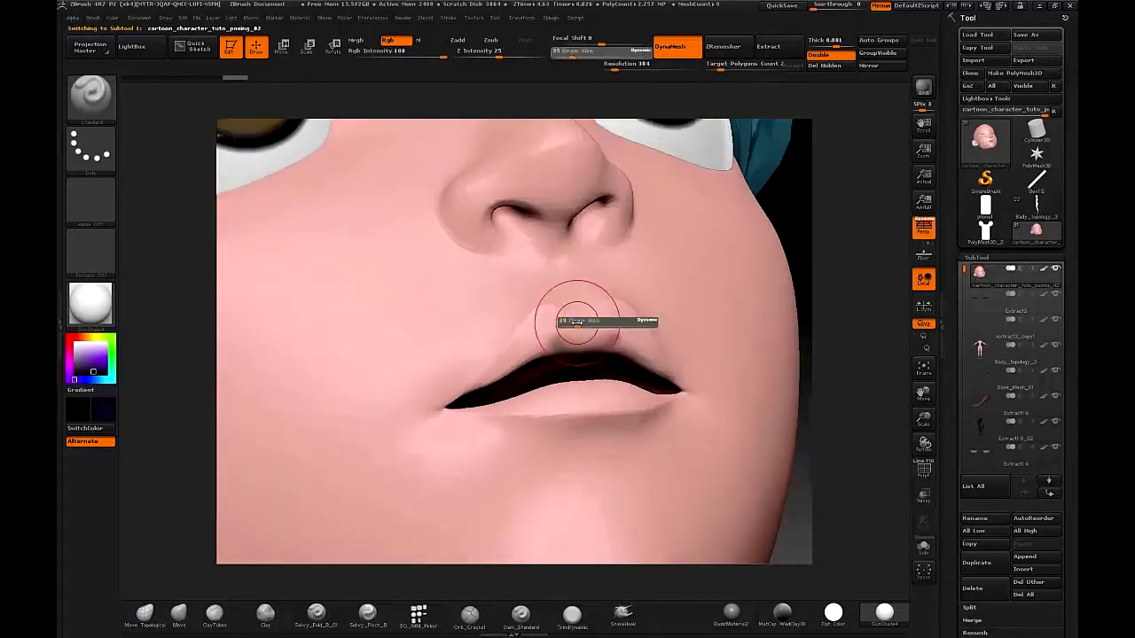
drag(580, 320, 568, 320)
ctrl+right_drag(568, 320, 554, 341)
mouse_move(555, 337)
mouse_down()
mouse_move(572, 359)
mouse_move(560, 347)
mouse_up()
- Trace the upper lip's top contour from the cupid's bow outwards in dark purple with a very fine brush
key(s)
mouse_move(551, 355)
right_down()
mouse_move(563, 361)
mouse_move(589, 338)
right_up()
key(s)
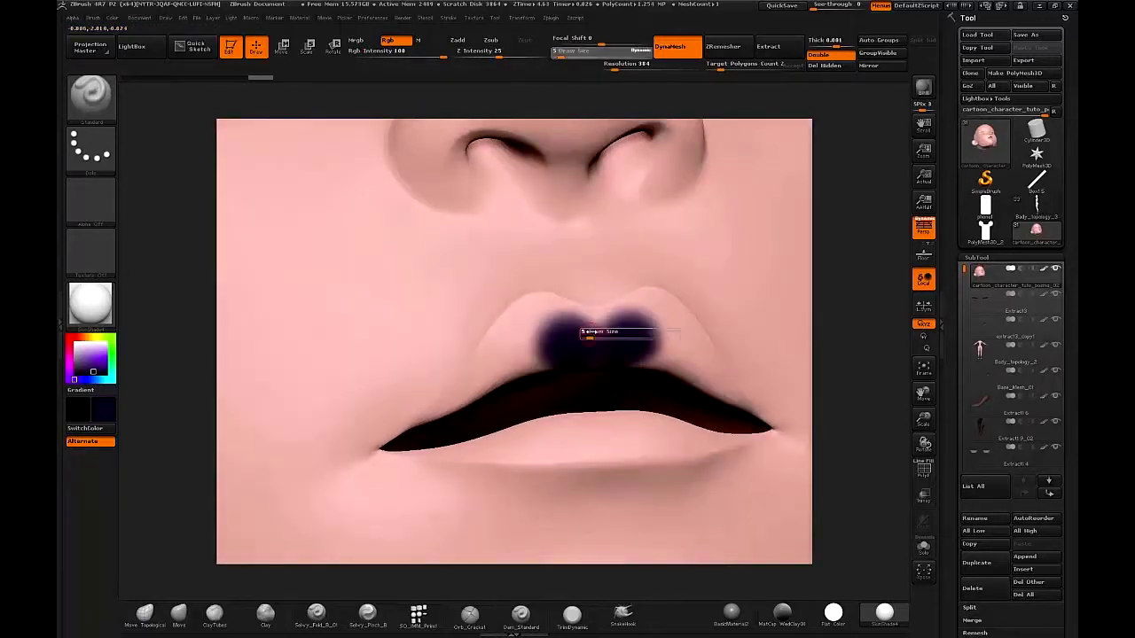
drag(589, 338, 595, 339)
right_drag(594, 339, 600, 337)
key(s)
drag(583, 320, 578, 320)
drag(586, 316, 593, 314)
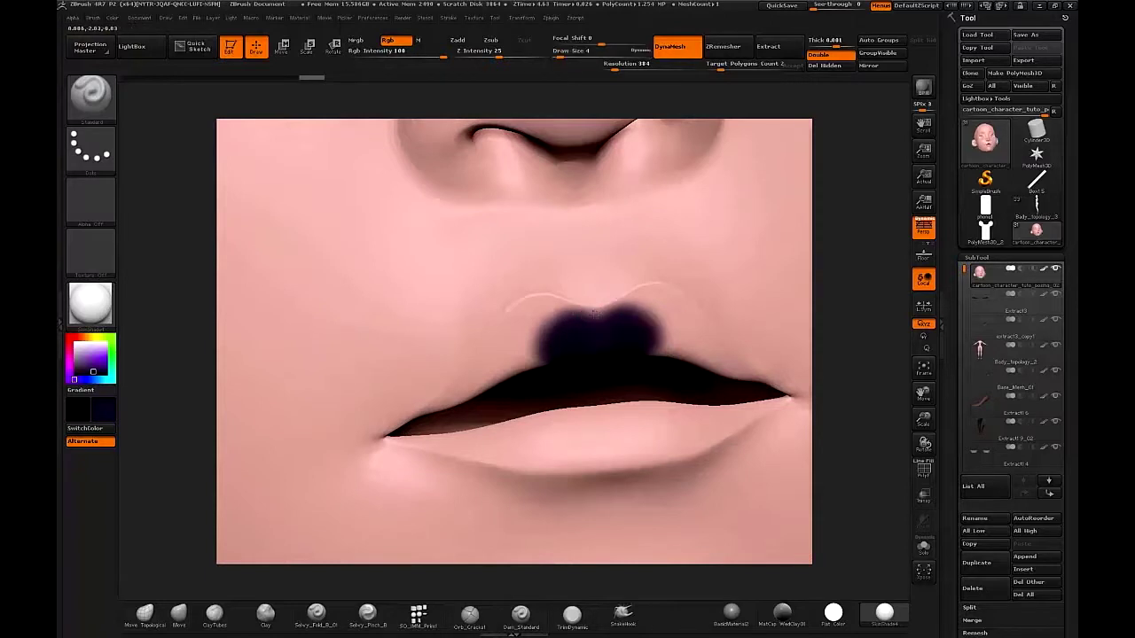
drag(507, 317, 474, 367)
- Fill the area inside the upper lip outline with dark purple, working from the centre towards the corners
key(s)
drag(515, 339, 520, 339)
right_drag(521, 339, 569, 321)
drag(569, 321, 581, 334)
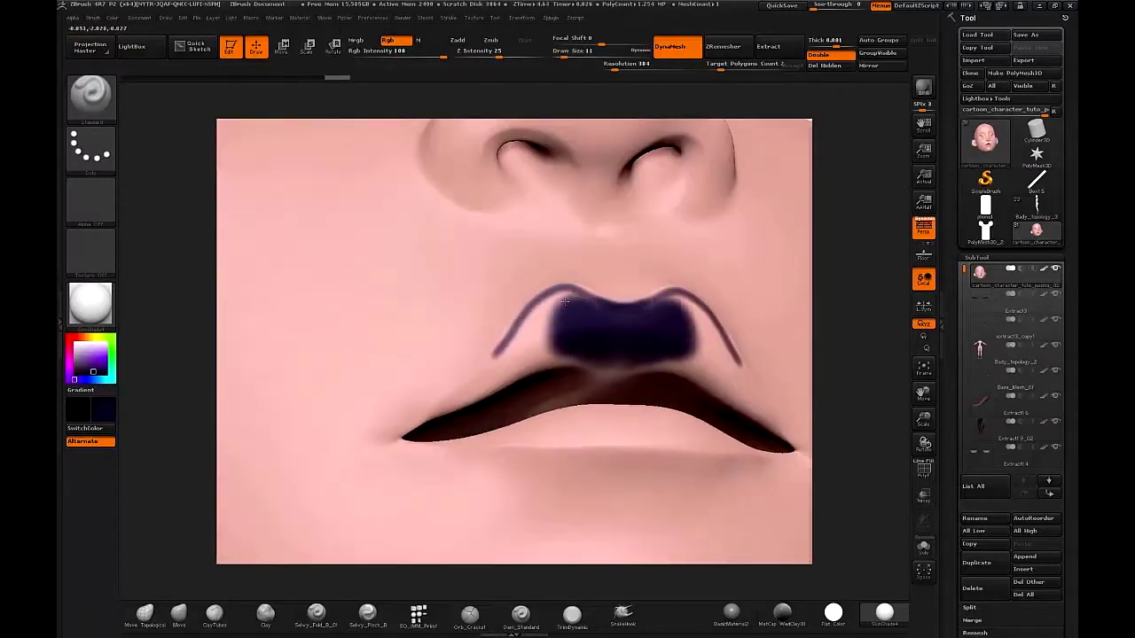
key(bracketleft)
key(bracketleft)
right_drag(564, 302, 597, 319)
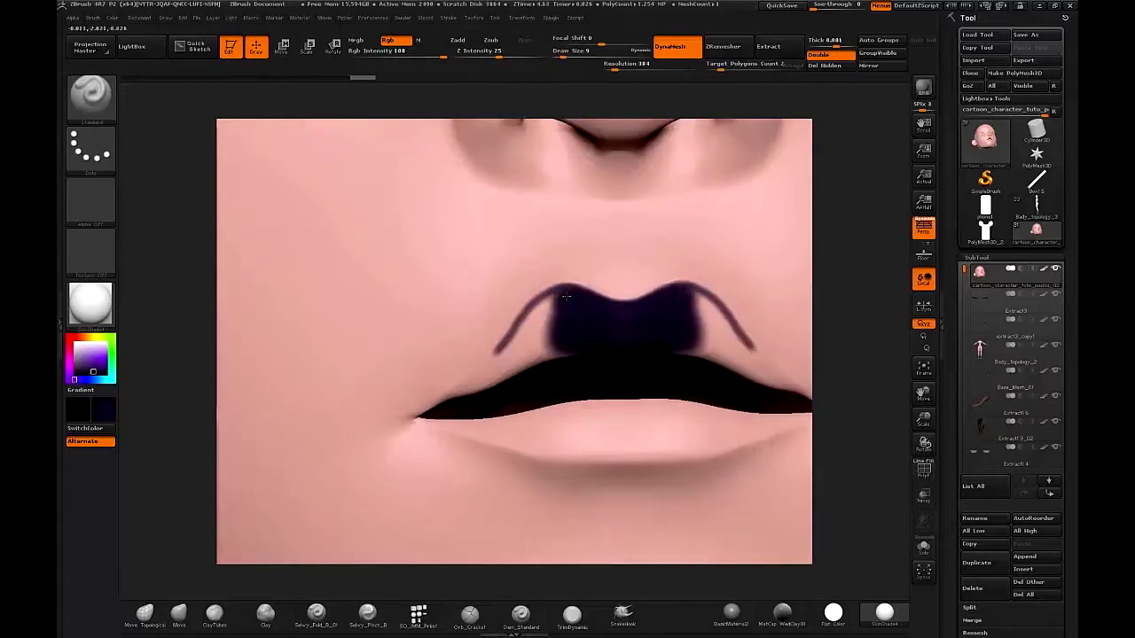
right_drag(532, 347, 525, 325)
drag(499, 395, 538, 347)
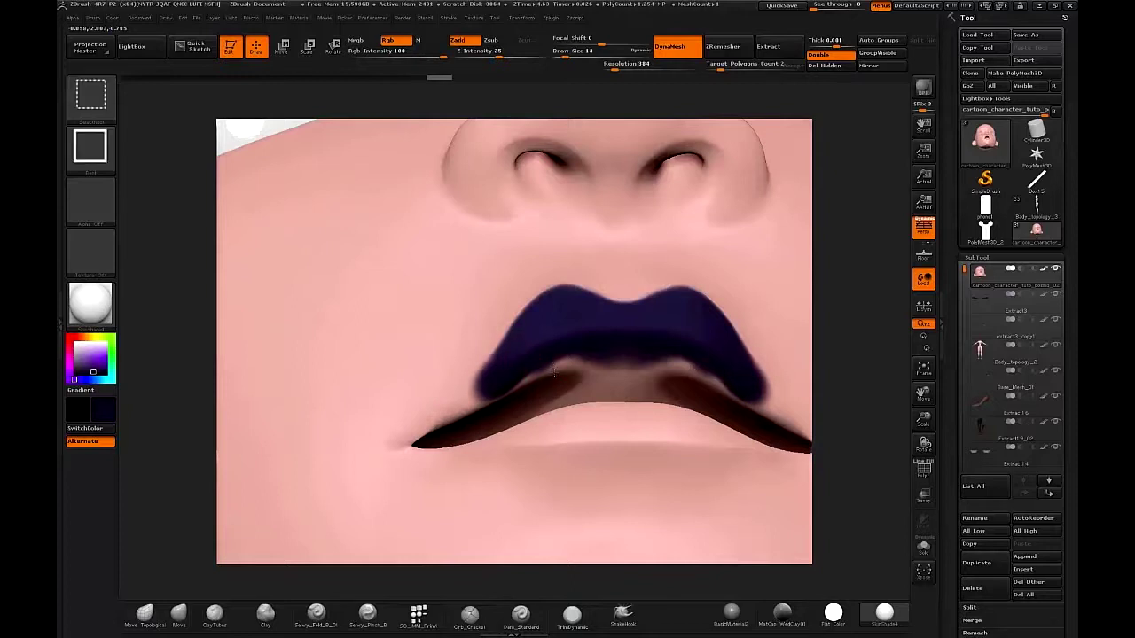
- Extend the dark purple into the corners of the upper lip with a finer brush, using the polygroup wireframe as a guide
ctrl+shift+click(554, 373)
right_drag(554, 372, 607, 310)
ctrl+shift+click(764, 341)
mouse_move(523, 283)
ctrl+right_down()
mouse_move(538, 337)
mouse_move(567, 311)
mouse_move(560, 357)
ctrl+right_up()
key(shift+f)
key(s)
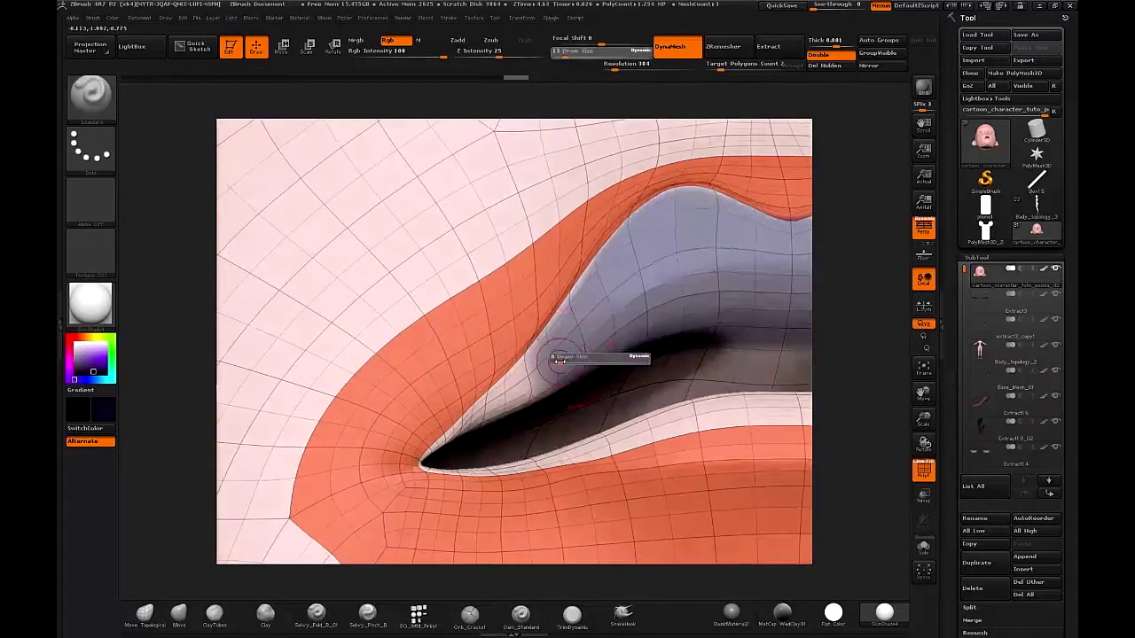
drag(562, 358, 557, 357)
right_drag(556, 357, 577, 280)
key(shift+f)
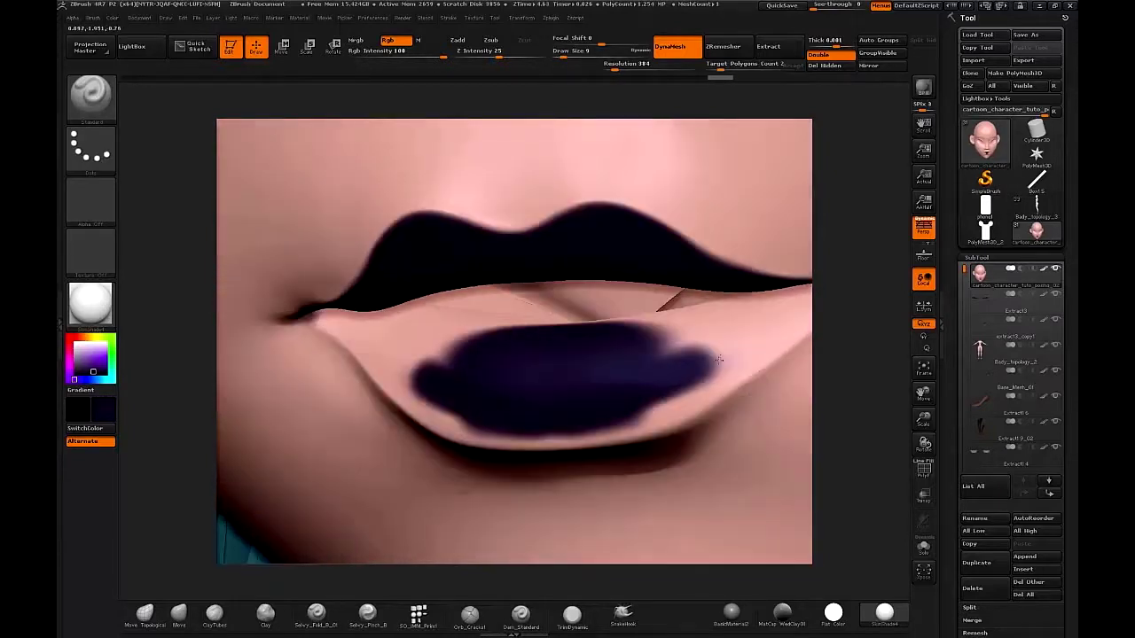
- Paint the lower lip dark purple out to the mouth corner and along its inner edge
mouse_move(674, 390)
mouse_down()
mouse_move(785, 341)
mouse_move(701, 410)
mouse_move(596, 427)
mouse_up()
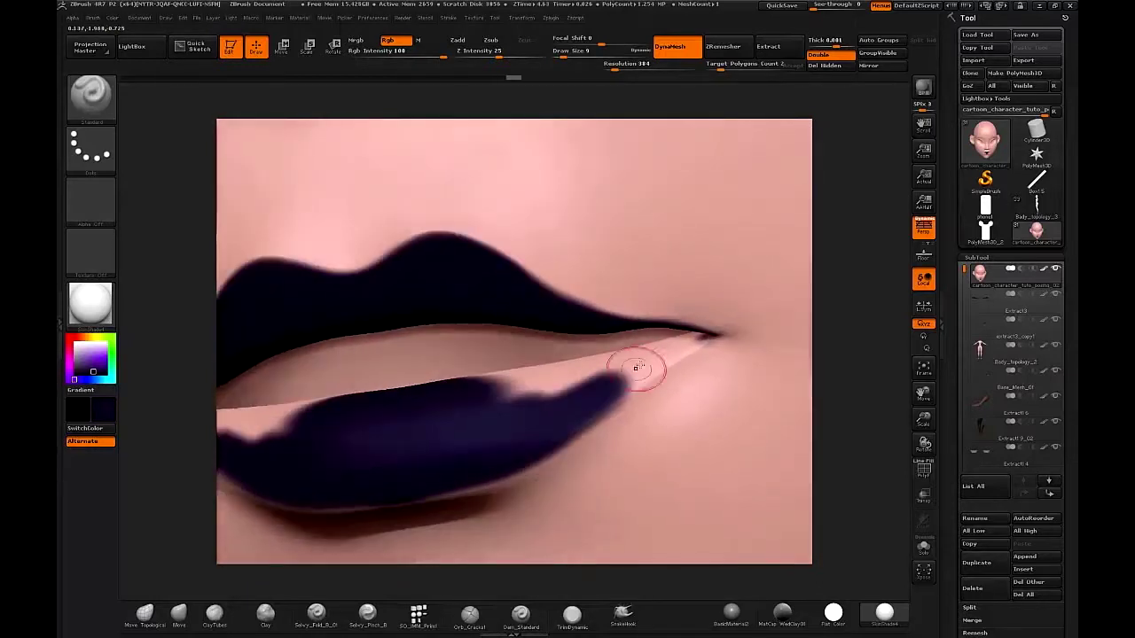
mouse_move(638, 367)
mouse_down()
mouse_move(585, 399)
mouse_move(686, 347)
mouse_move(663, 356)
mouse_up()
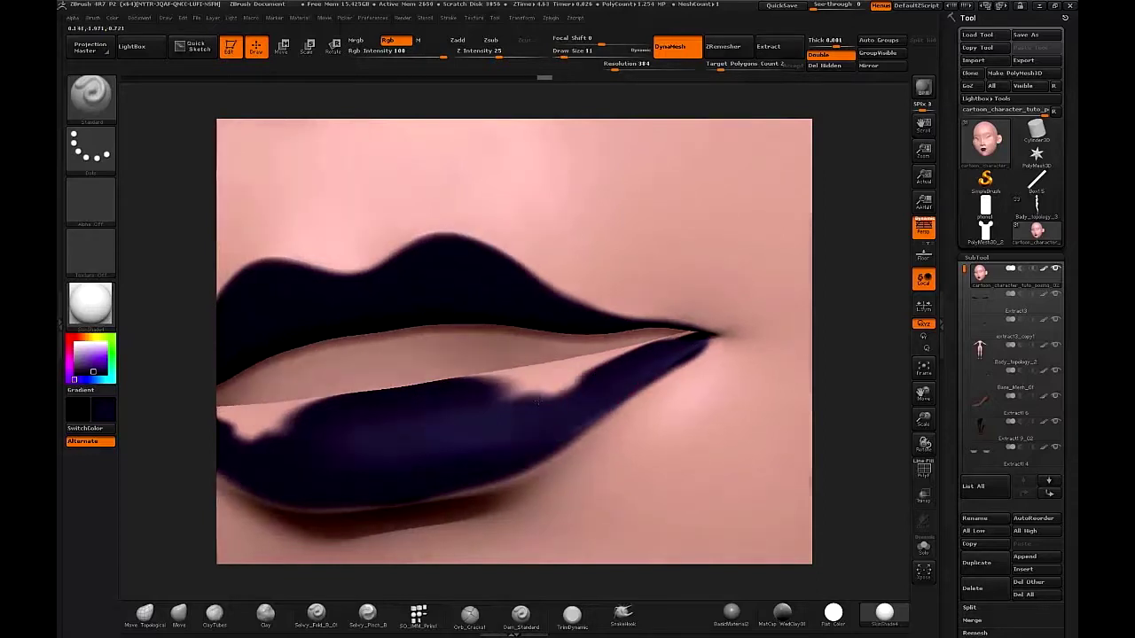
drag(568, 379, 468, 383)
drag(572, 363, 444, 362)
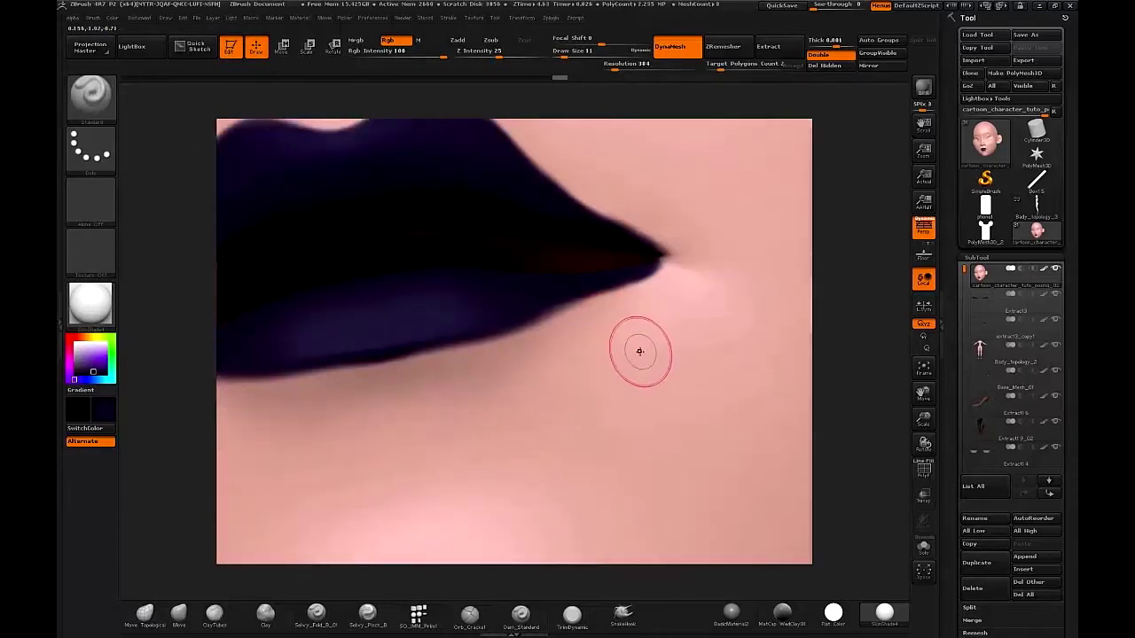
- Choose a near-black paint colour for the eye rims, with Rgb Intensity 50 and Draw Size 18
key(c)
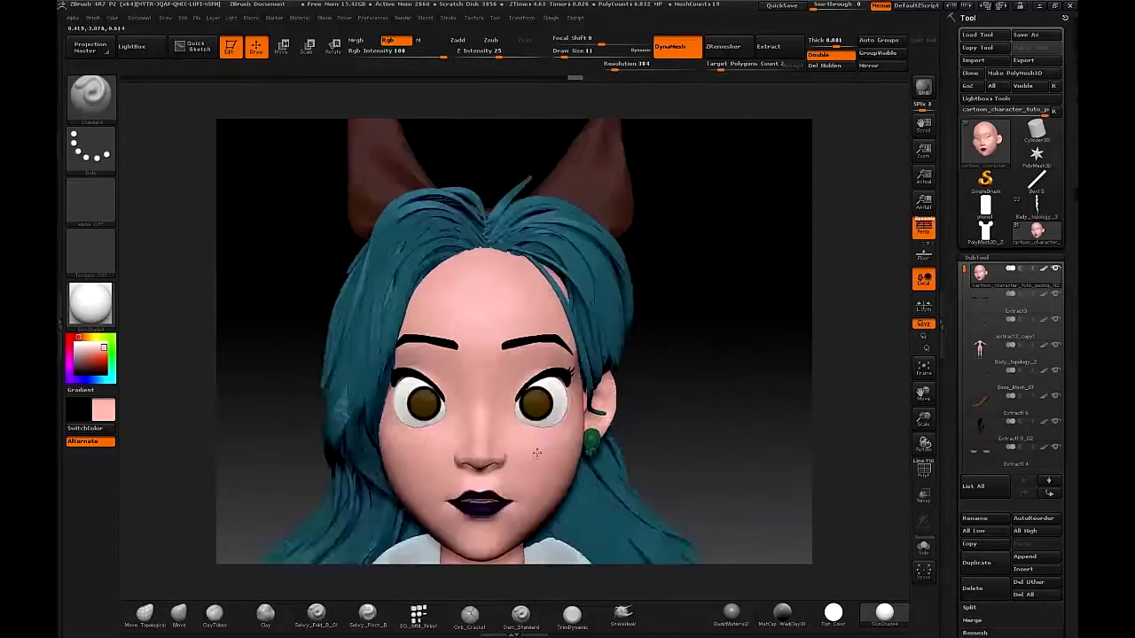
click(80, 371)
mouse_move(736, 426)
alt+mouse_down()
mouse_move(754, 354)
mouse_move(738, 358)
alt+mouse_up()
drag(564, 55, 569, 55)
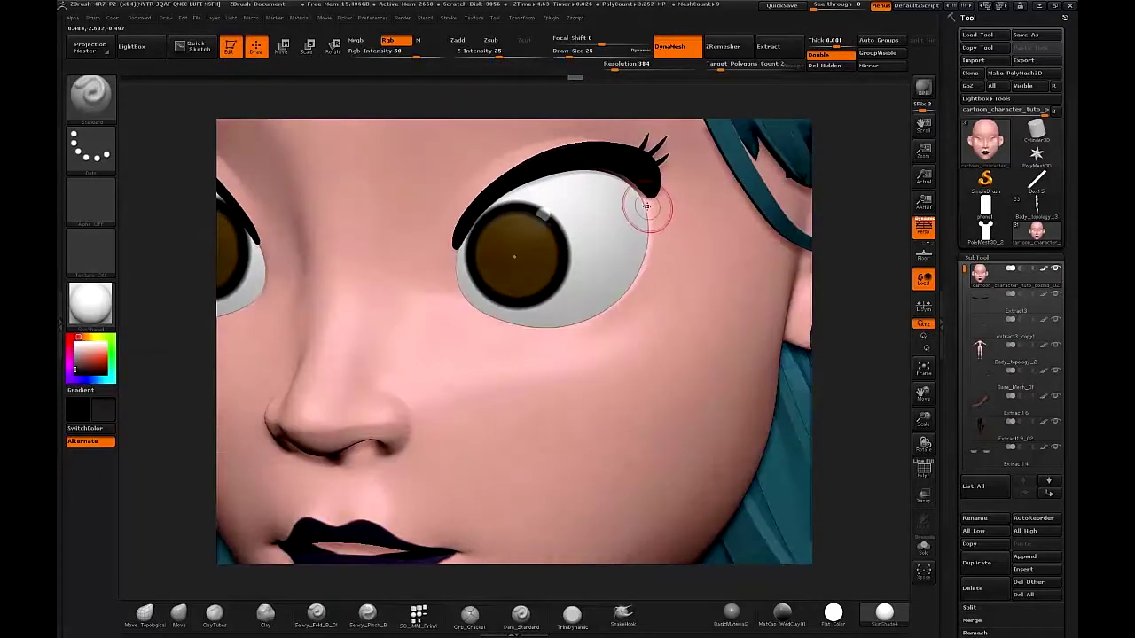
key(bracketleft)
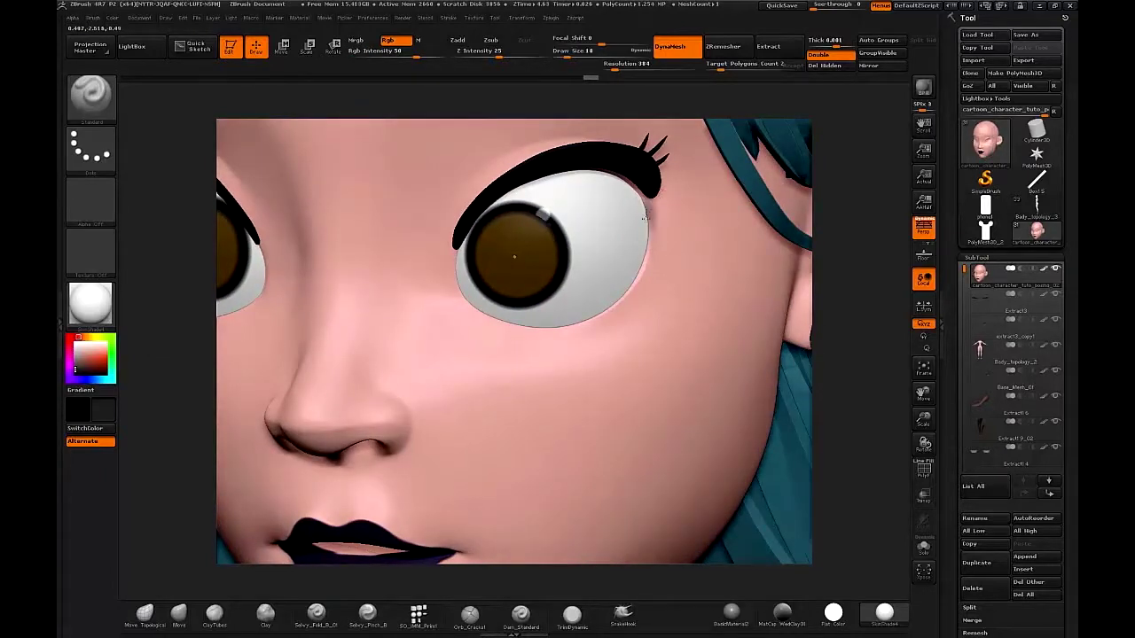
- Paint a soft dark line around the whole eye opening, soloing the head to reach the upper rim
right_drag(483, 294, 475, 313)
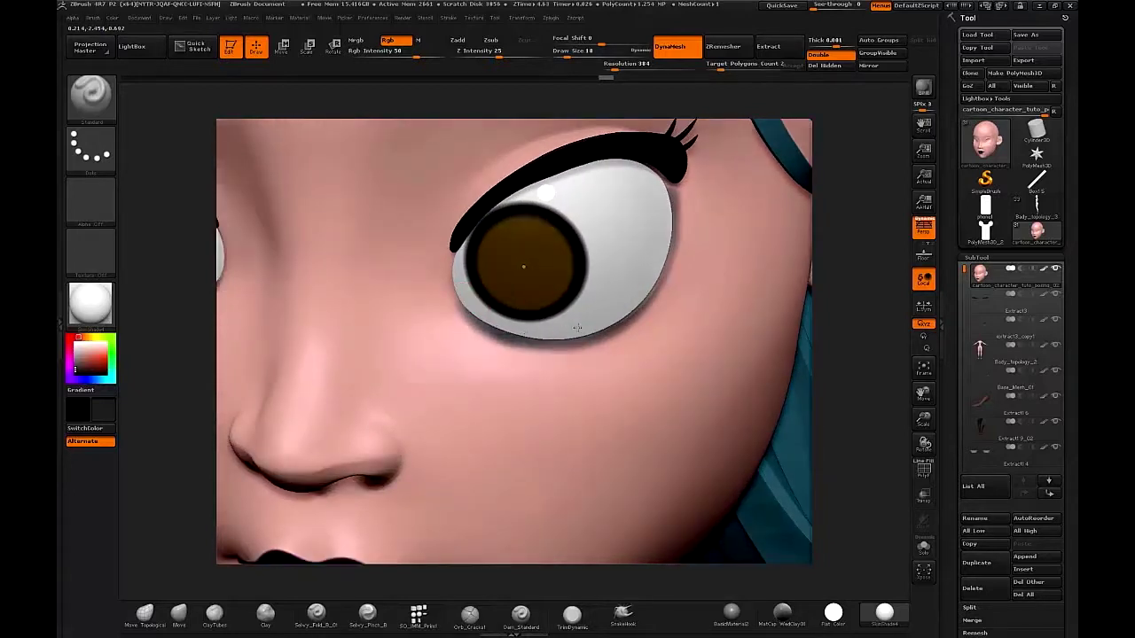
drag(672, 222, 675, 191)
mouse_move(675, 192)
alt+right_down()
mouse_move(675, 310)
mouse_move(674, 266)
alt+right_up()
click(924, 546)
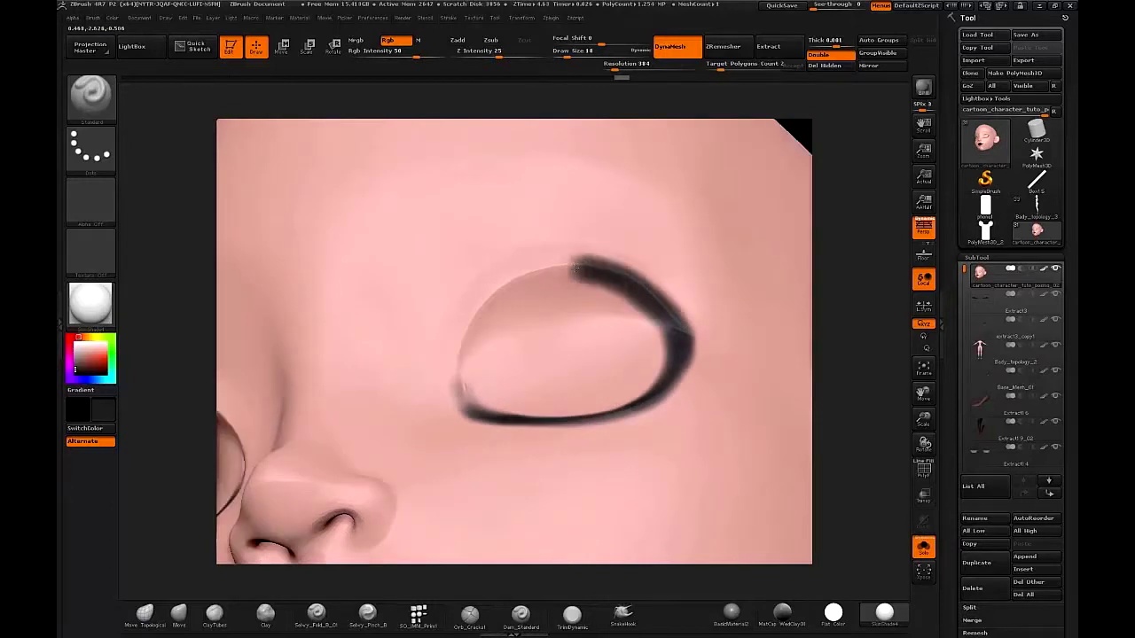
drag(490, 304, 458, 365)
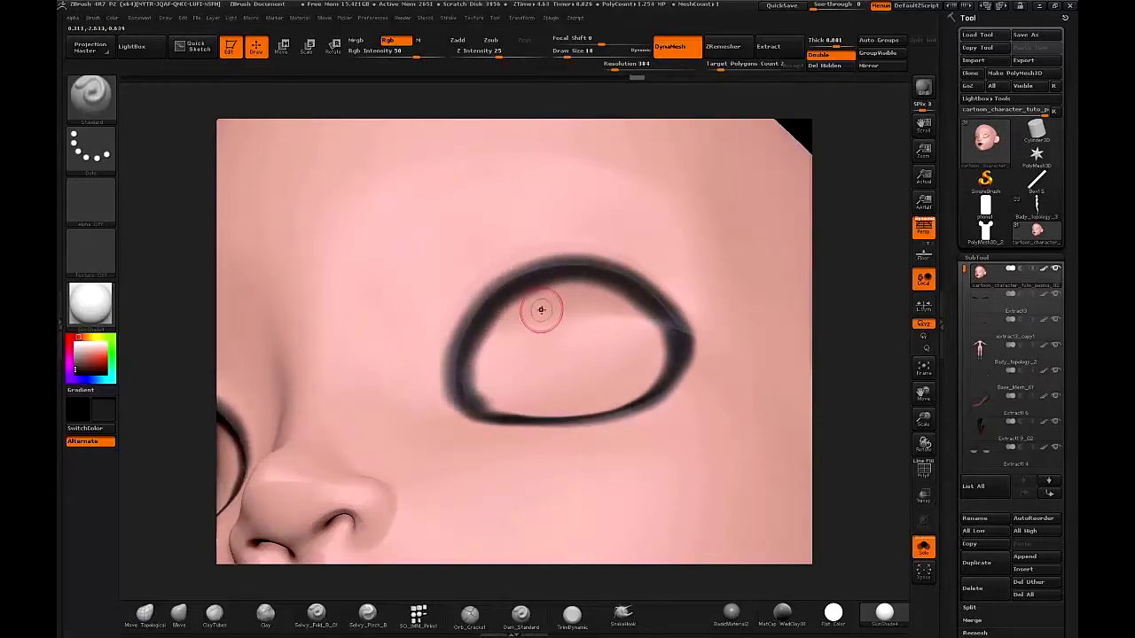
- Show all subtools again, sample the pink skin colour and paint back the outer edge of the dark eye line
right_drag(541, 310, 572, 347)
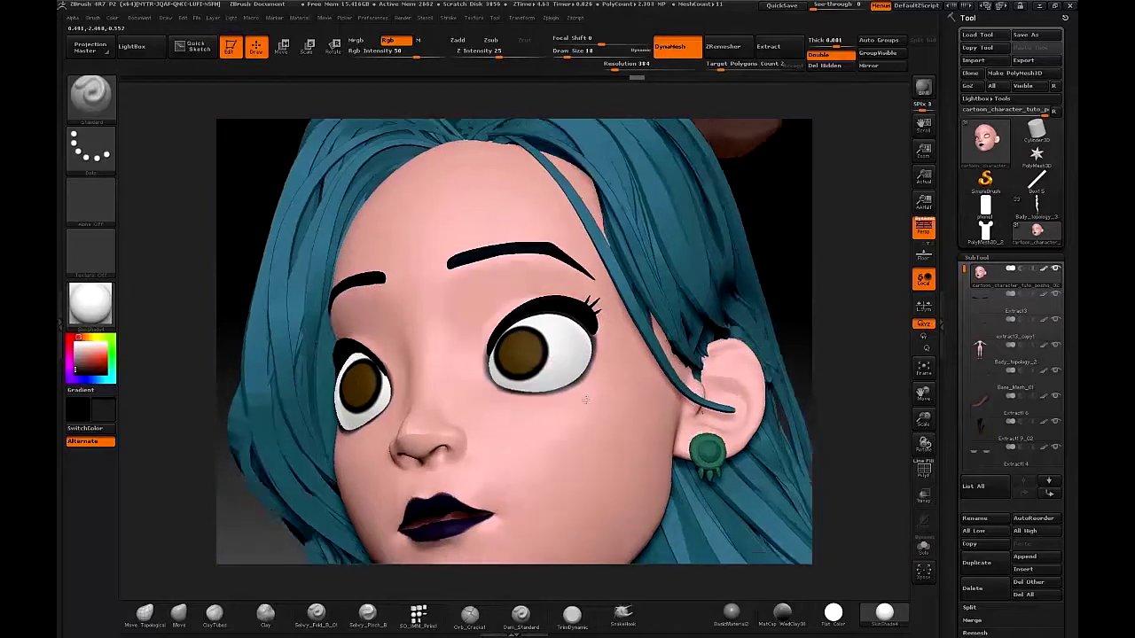
mouse_move(567, 354)
right_down()
mouse_move(636, 410)
mouse_move(624, 310)
mouse_move(622, 363)
mouse_move(656, 271)
mouse_move(629, 394)
right_up()
key(c)
key(s)
click(631, 297)
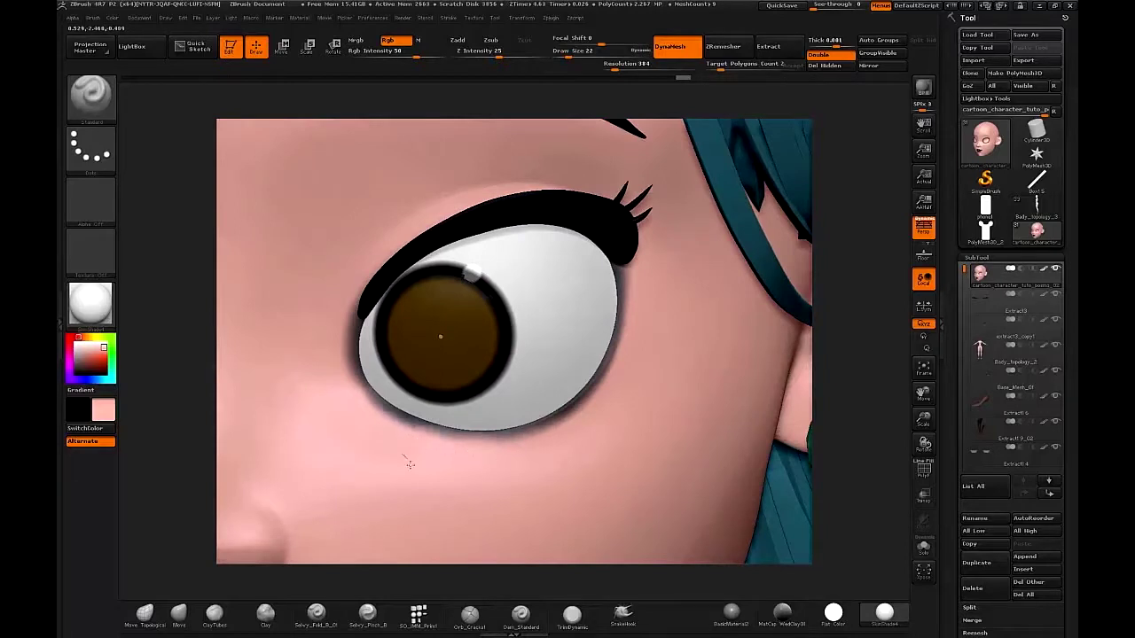
right_drag(348, 382, 328, 297)
mouse_move(329, 297)
mouse_down()
mouse_move(332, 276)
mouse_move(331, 346)
mouse_up()
- Reduce the Draw Size to 14 and thin the eye line at the inner corner and beneath the eye with skin pink
key(s)
click(339, 305)
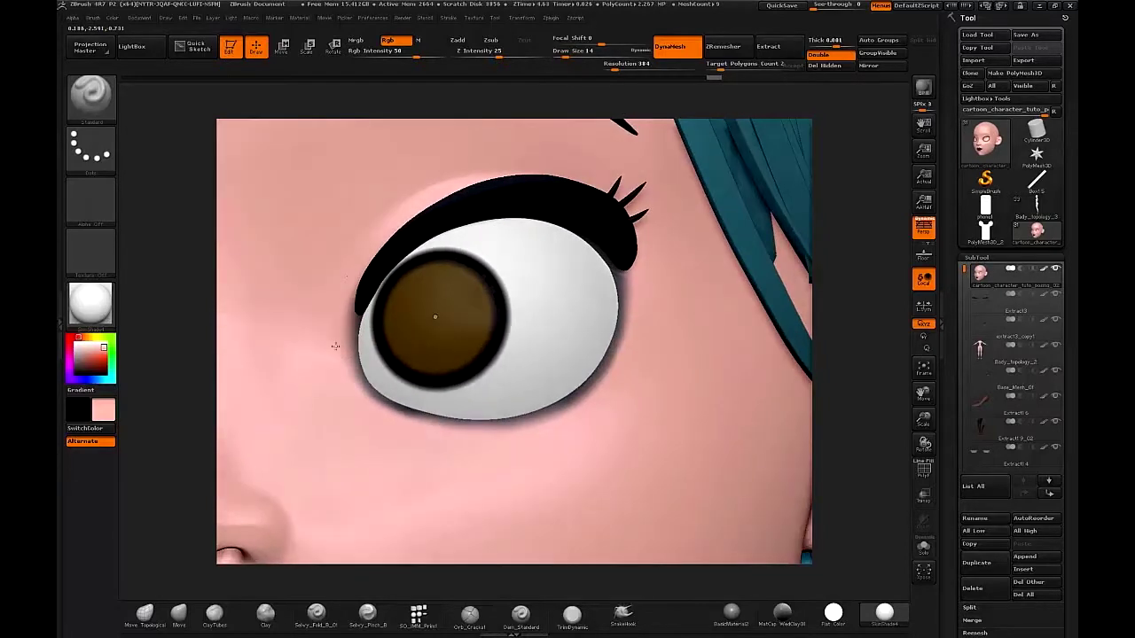
right_drag(342, 375, 349, 385)
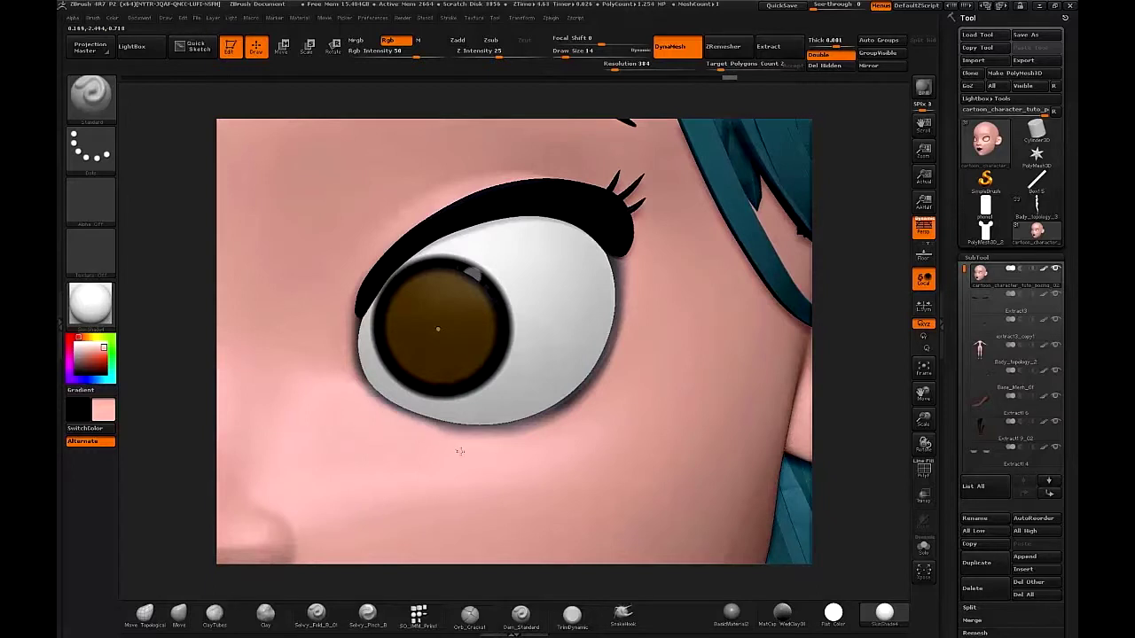
drag(460, 452, 505, 448)
right_drag(530, 445, 574, 419)
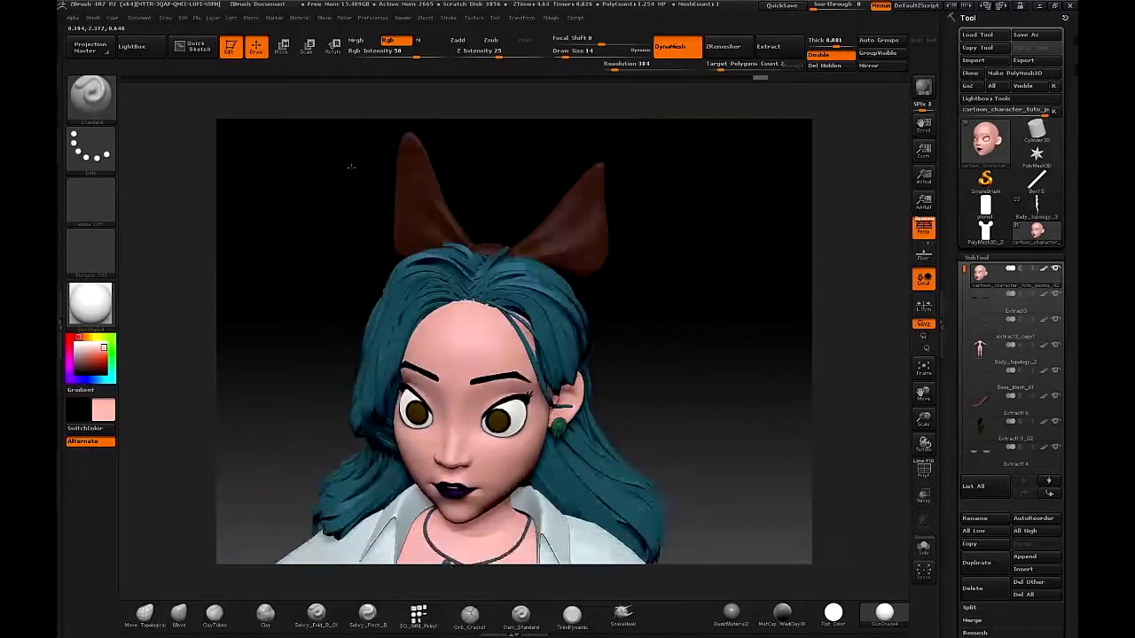
- Sample the pale white shirt colour, select the hair bow and set the Draw Size to 29
right_drag(461, 372, 487, 358)
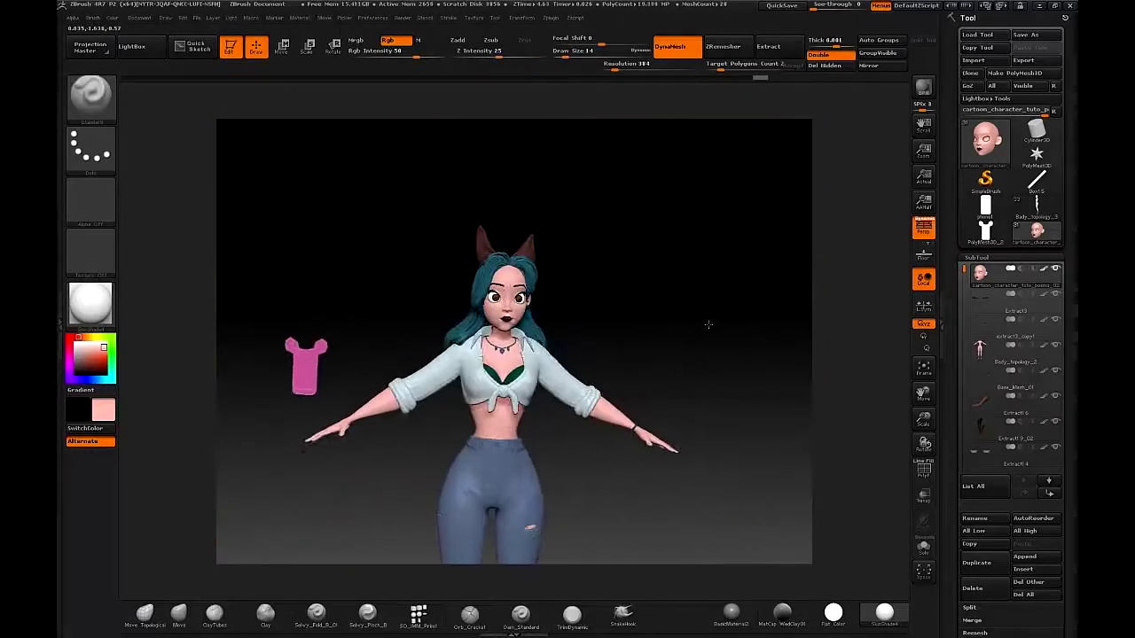
mouse_move(707, 325)
right_down()
mouse_move(695, 312)
mouse_move(648, 393)
mouse_move(717, 385)
mouse_move(604, 360)
right_up()
key(s)
drag(604, 360, 634, 368)
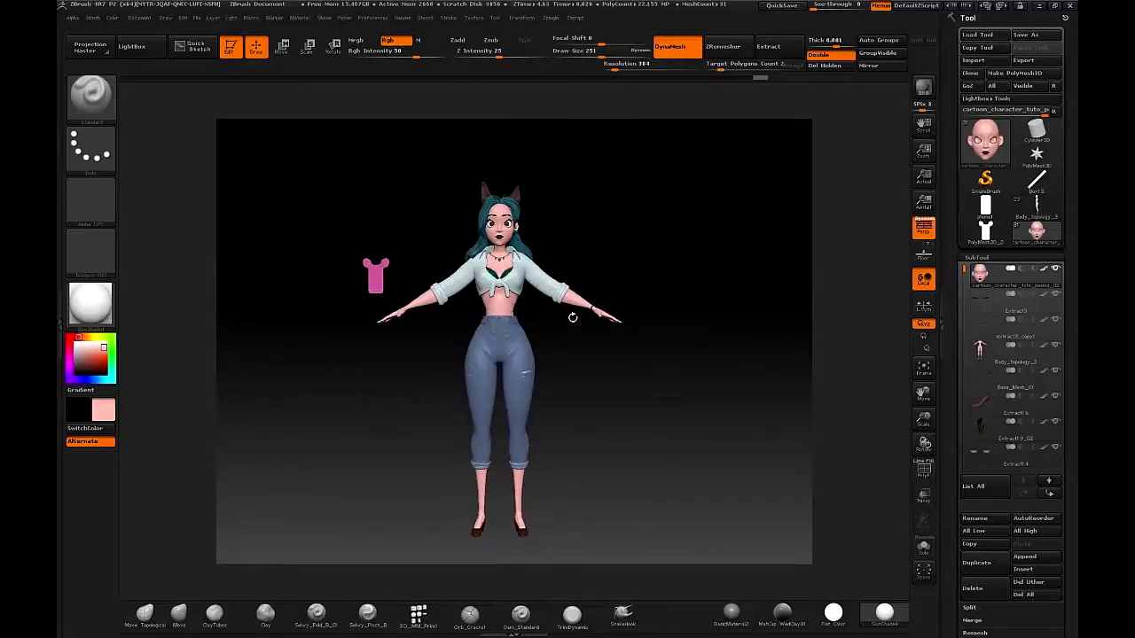
mouse_move(548, 307)
ctrl+right_down()
mouse_move(562, 354)
mouse_move(470, 353)
mouse_move(562, 337)
mouse_move(577, 369)
mouse_move(570, 430)
mouse_move(550, 321)
ctrl+right_up()
key(c)
alt+click(590, 281)
key(s)
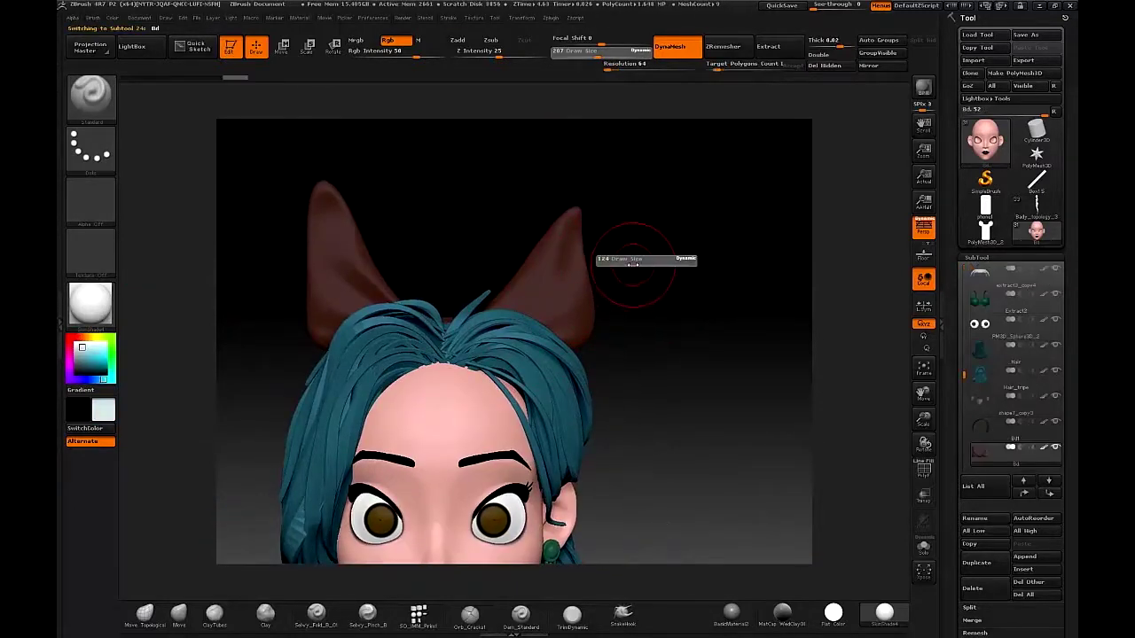
click(634, 264)
ctrl+right_drag(564, 241, 549, 279)
key(s)
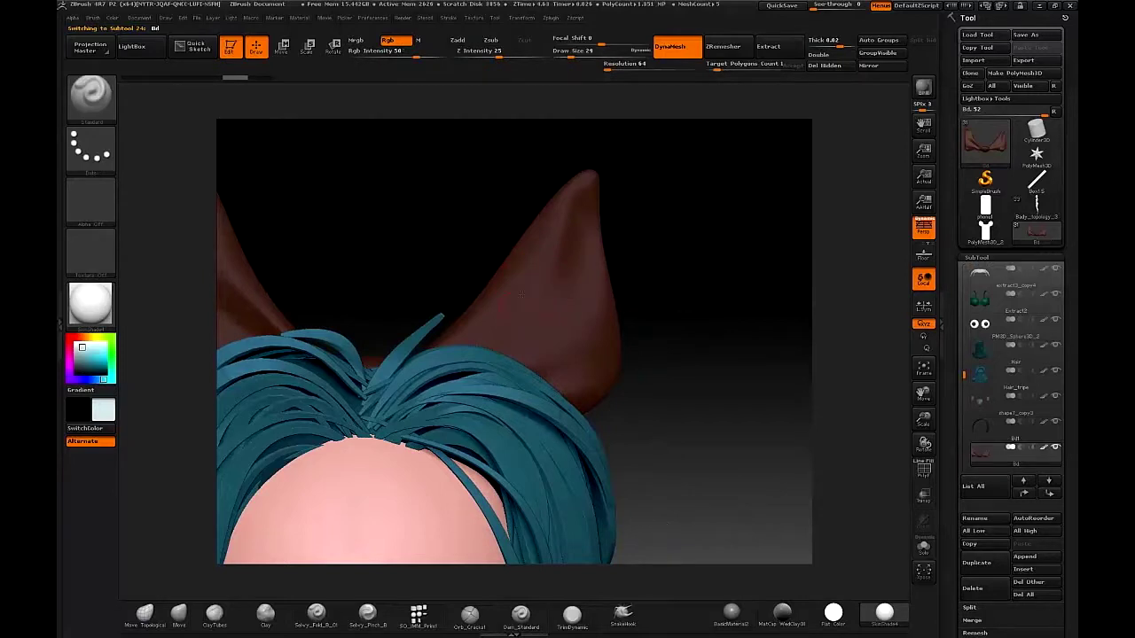
- Paint round white dots across the front of one bow loop and near the bow's centre
click(567, 232)
right_drag(568, 236, 590, 292)
click(494, 365)
mouse_move(568, 371)
right_down()
mouse_move(452, 360)
mouse_move(602, 307)
right_up()
click(443, 360)
right_drag(602, 307, 544, 313)
right_drag(452, 297, 391, 279)
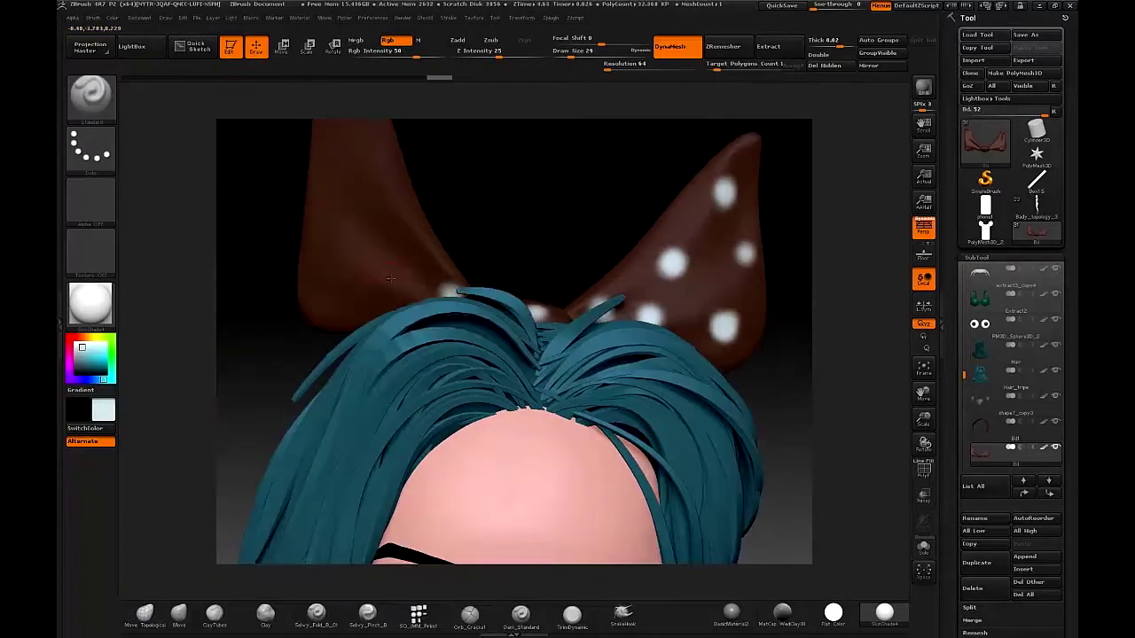
- Continue the white dots over the front of the other bow loop and around the bow's edges
right_drag(386, 206, 372, 234)
mouse_move(376, 303)
right_down()
mouse_move(383, 383)
mouse_move(403, 399)
right_up()
click(556, 360)
mouse_move(556, 360)
right_down()
mouse_move(501, 350)
mouse_move(580, 292)
mouse_move(654, 321)
right_up()
right_drag(755, 282, 696, 300)
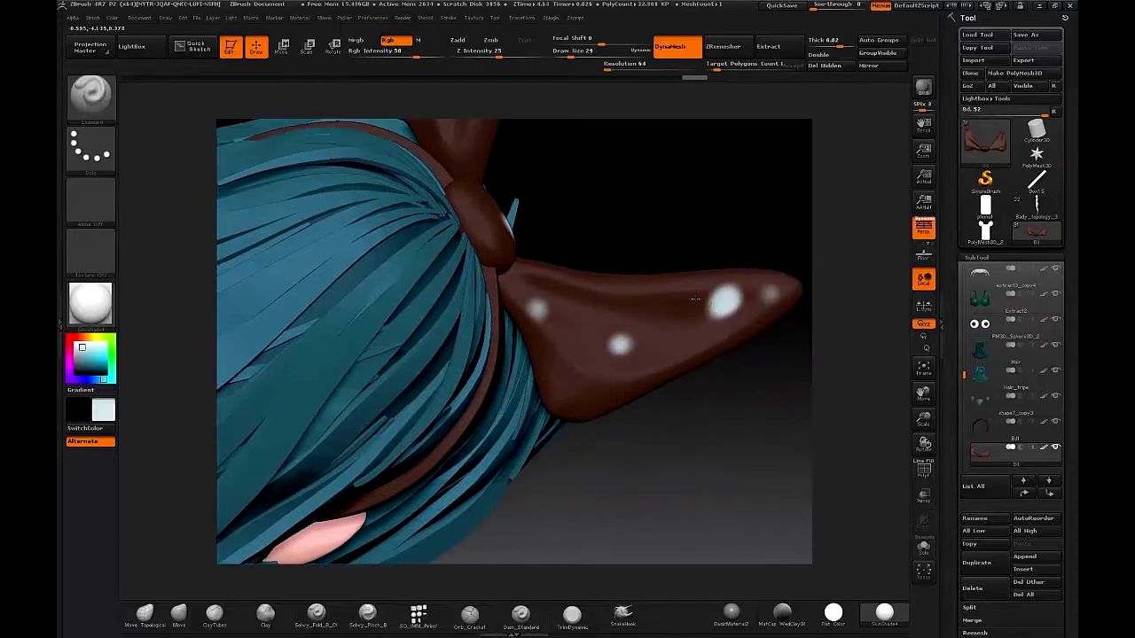
- Paint white dots on the back of both bow loops and on the central knot
click(576, 374)
mouse_move(558, 355)
right_down()
mouse_move(528, 362)
mouse_move(566, 373)
right_up()
click(569, 375)
mouse_move(497, 221)
alt+right_down()
mouse_move(513, 337)
mouse_move(544, 341)
mouse_move(547, 222)
alt+right_up()
click(508, 337)
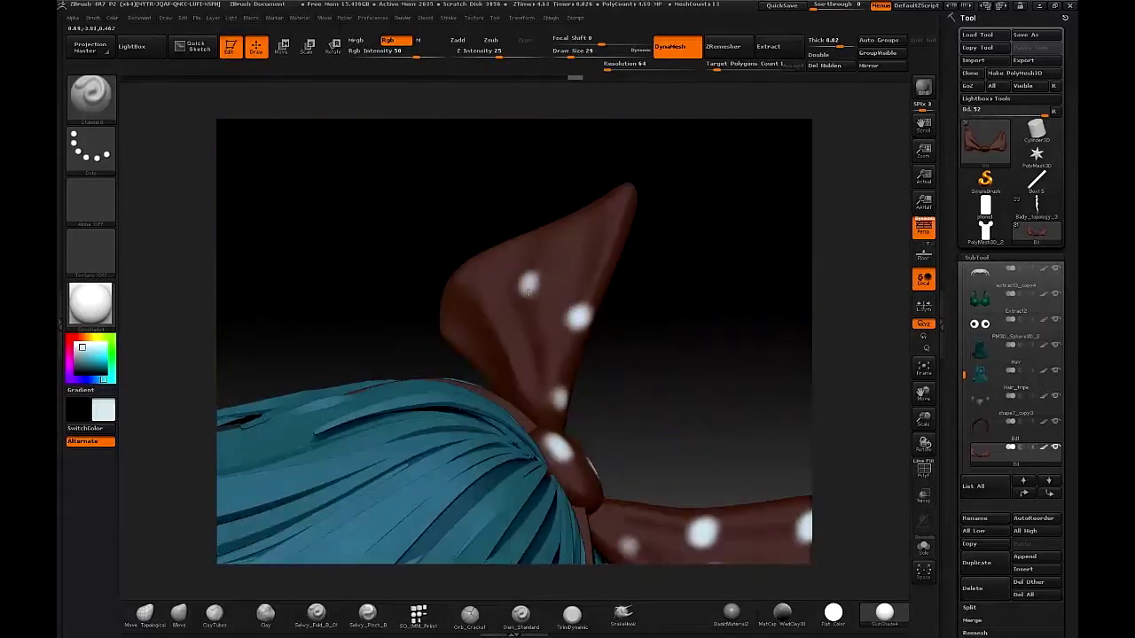
right_drag(528, 289, 575, 241)
right_drag(590, 249, 610, 354)
- Select the headband beneath the bow and check its wireframe and geometry settings
alt+click(614, 395)
mouse_move(614, 395)
right_down()
mouse_move(609, 325)
mouse_move(593, 349)
mouse_move(595, 336)
right_up()
key(shift+f)
key(shift+f)
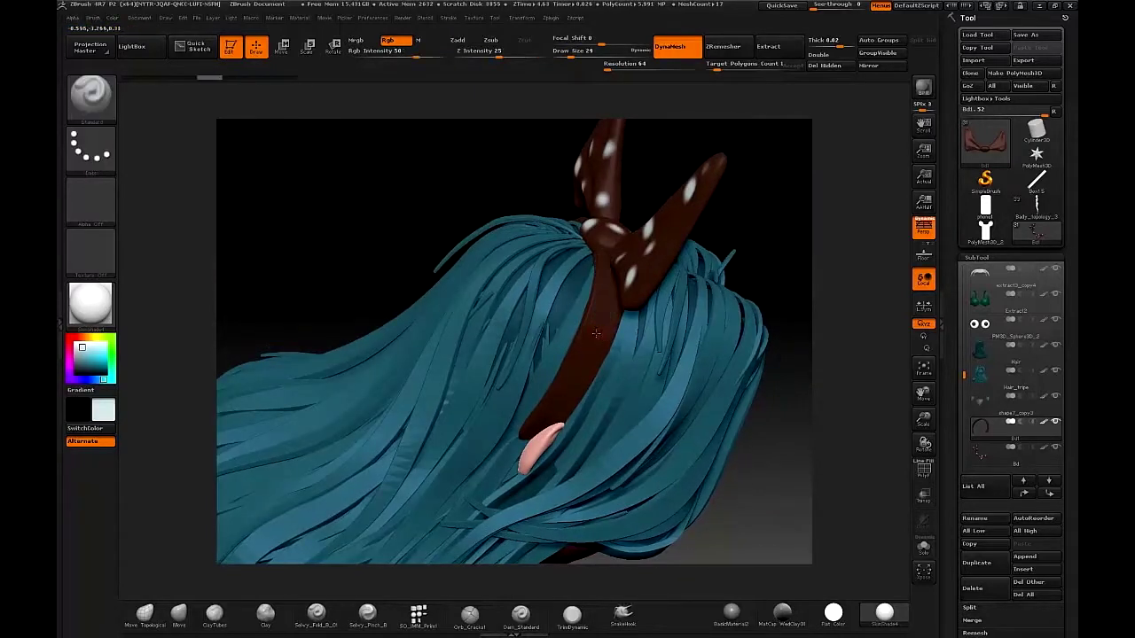
key(shift+f)
click(973, 257)
click(973, 269)
click(974, 269)
- Paint matching white dots along the headband on both sides of the bow
mouse_move(600, 308)
right_down()
mouse_move(600, 320)
mouse_move(603, 284)
mouse_move(586, 379)
mouse_move(550, 438)
mouse_move(559, 372)
mouse_move(496, 355)
mouse_move(621, 319)
right_up()
click(604, 273)
click(602, 327)
click(522, 460)
click(692, 214)
mouse_move(707, 210)
right_down()
mouse_move(723, 259)
mouse_move(756, 213)
mouse_move(708, 315)
mouse_move(682, 266)
mouse_move(700, 372)
mouse_move(680, 312)
right_up()
click(722, 261)
click(756, 210)
click(709, 316)
- Set a salmon pink paint colour and a Draw Size of 207, and select the head
key(s)
drag(680, 311, 686, 311)
key(s)
drag(682, 312, 706, 307)
mouse_move(701, 304)
right_down()
mouse_move(610, 359)
mouse_move(646, 380)
mouse_move(660, 305)
mouse_move(695, 347)
mouse_move(661, 298)
right_up()
mouse_move(621, 204)
alt+right_down()
mouse_move(617, 317)
mouse_move(718, 145)
alt+right_up()
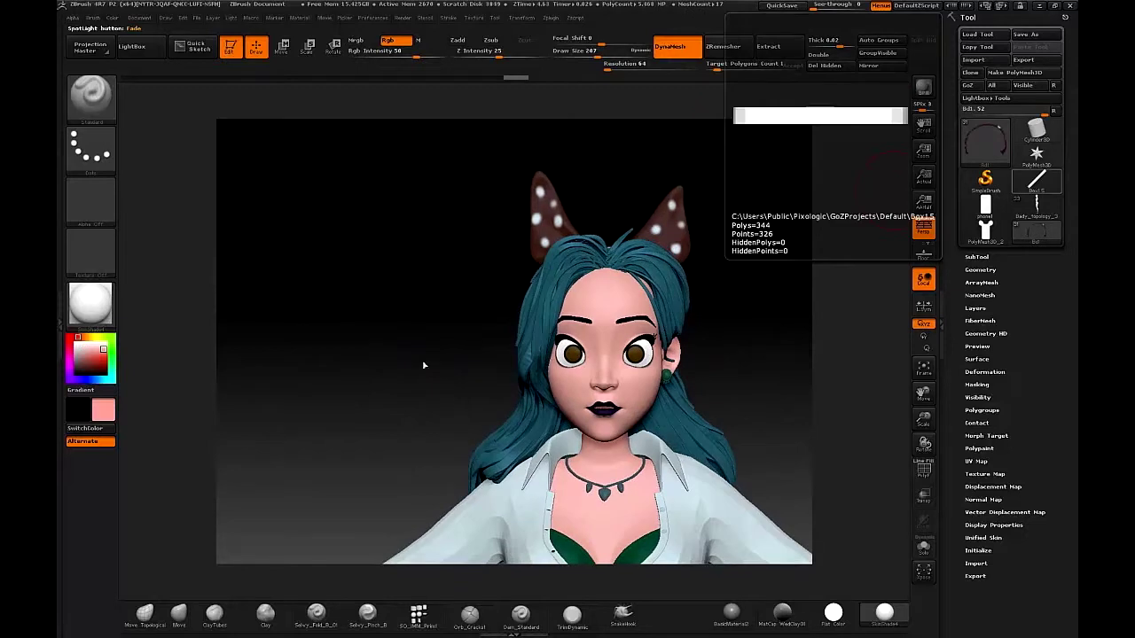
ctrl+right_drag(423, 364, 497, 232)
alt+right_drag(616, 410, 644, 350)
alt+click(655, 374)
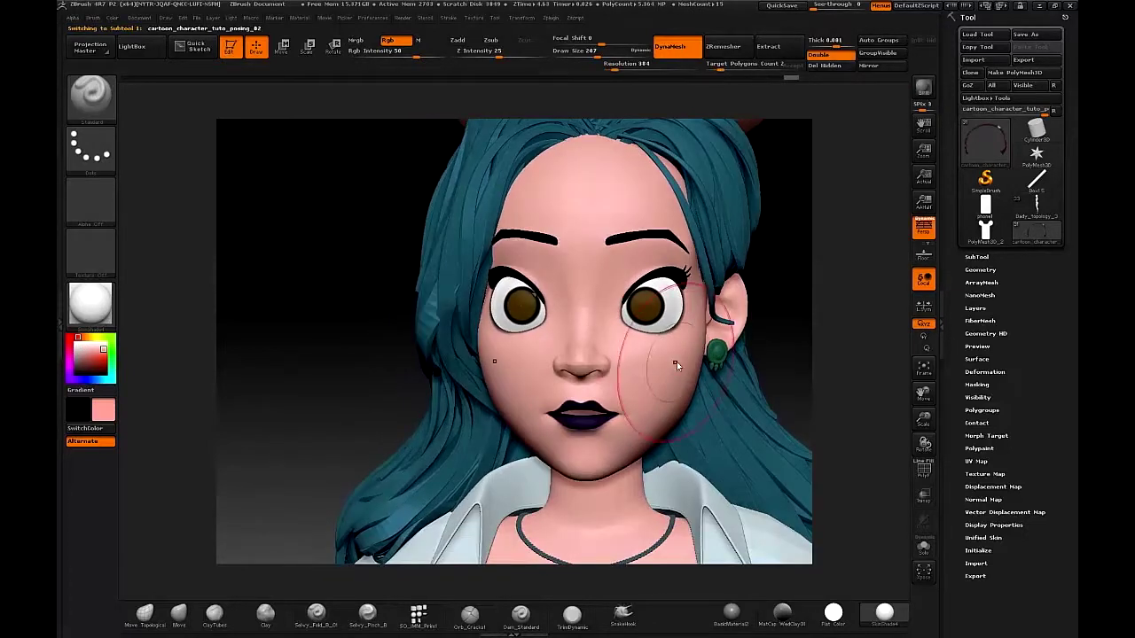
- Paint a soft pink blush over the cheeks from several angles
mouse_move(677, 361)
right_down()
mouse_move(647, 369)
mouse_move(675, 338)
right_up()
drag(676, 339, 683, 327)
mouse_move(670, 336)
right_down()
mouse_move(660, 357)
mouse_move(645, 356)
right_up()
drag(672, 346, 666, 382)
right_drag(665, 383, 701, 377)
right_drag(661, 333, 625, 337)
drag(678, 328, 697, 337)
- Reduce the Draw Size to 71 and paint the nose tip with a redder pink blush
key(bracketleft)
key(bracketleft)
key(bracketleft)
key(bracketleft)
key(bracketleft)
mouse_move(692, 333)
right_down()
mouse_move(684, 324)
mouse_move(704, 330)
right_up()
mouse_move(683, 328)
alt+right_down()
mouse_move(537, 352)
mouse_move(559, 345)
alt+right_up()
ctrl+right_drag(559, 346, 550, 365)
key(s)
drag(551, 365, 538, 365)
drag(539, 361, 523, 336)
right_drag(503, 367, 566, 373)
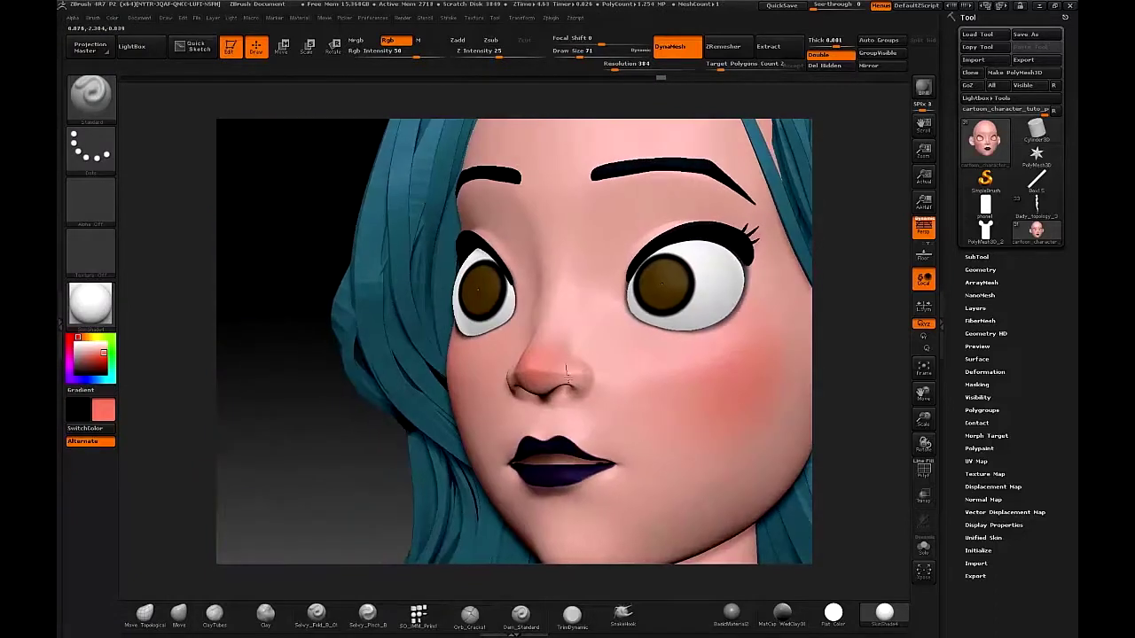
right_drag(537, 413, 499, 407)
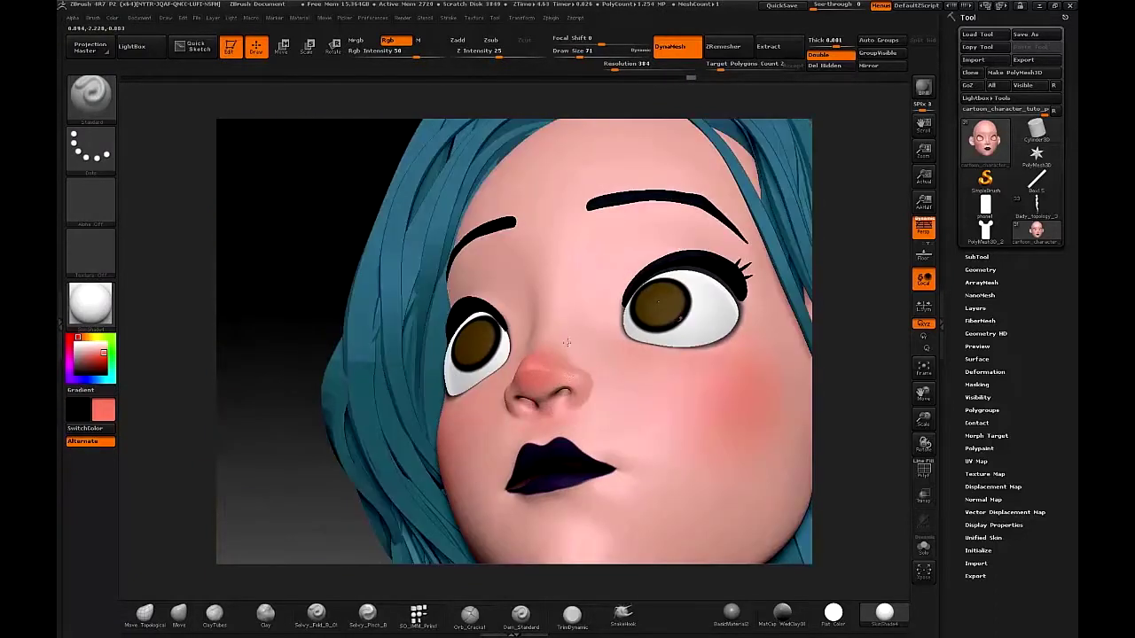
ctrl+right_drag(567, 342, 581, 391)
alt+right_drag(621, 452, 628, 314)
drag(627, 314, 621, 355)
- Select the body subtool and adjust the brush size for painting the skin
right_drag(568, 355, 599, 390)
mouse_move(612, 204)
alt+right_down()
mouse_move(603, 384)
mouse_move(595, 266)
alt+right_up()
mouse_move(595, 417)
alt+right_down()
mouse_move(590, 239)
mouse_move(599, 257)
alt+right_up()
mouse_move(598, 195)
ctrl+right_down()
mouse_move(575, 281)
mouse_move(588, 260)
mouse_move(581, 186)
ctrl+right_up()
alt+right_drag(576, 337, 574, 270)
right_drag(575, 270, 612, 266)
ctrl+right_drag(612, 266, 713, 404)
right_drag(527, 318, 554, 285)
ctrl+right_drag(554, 286, 533, 362)
ctrl+right_drag(479, 335, 498, 266)
right_drag(532, 381, 524, 311)
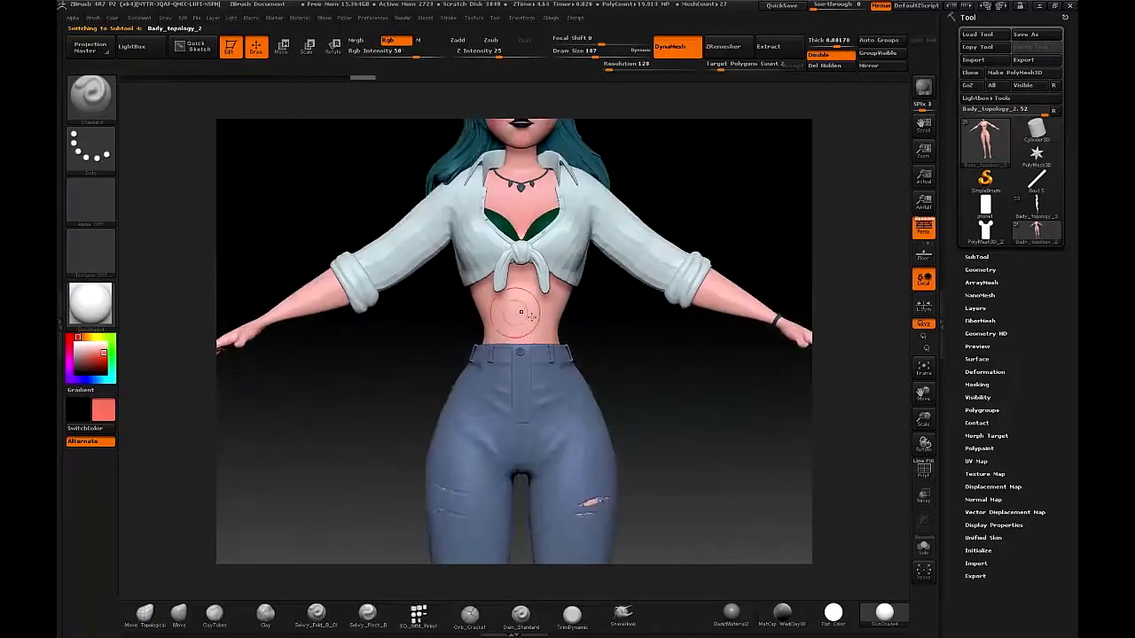
alt+right_drag(691, 310, 527, 307)
key(s)
drag(527, 307, 535, 307)
right_drag(534, 221, 530, 305)
- Tint the first fingernail reddish pink with a Draw Size of 12
alt+right_drag(354, 266, 568, 240)
alt+right_drag(568, 240, 550, 275)
mouse_move(550, 275)
right_down()
mouse_move(607, 237)
mouse_move(679, 248)
right_up()
mouse_move(678, 248)
alt+right_down()
mouse_move(669, 169)
mouse_move(612, 230)
alt+right_up()
mouse_move(612, 231)
alt+right_down()
mouse_move(674, 178)
mouse_move(727, 293)
alt+right_up()
alt+right_drag(728, 292, 785, 332)
key(s)
drag(789, 334, 751, 337)
right_drag(727, 323, 621, 292)
mouse_move(621, 292)
alt+right_down()
mouse_move(565, 251)
mouse_move(573, 327)
alt+right_up()
drag(546, 330, 555, 342)
right_drag(555, 328, 579, 322)
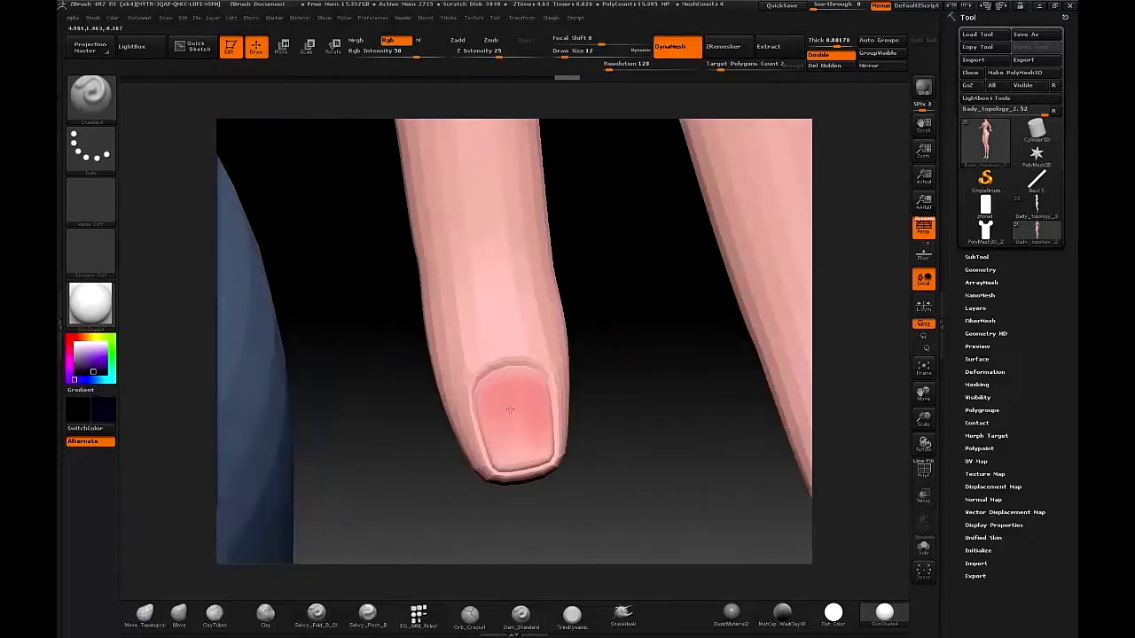
- Paint the base and sides of the first fingernail dark navy with a Draw Size of 6
mouse_move(507, 404)
mouse_down()
mouse_move(510, 425)
mouse_move(518, 389)
mouse_up()
key(s)
mouse_move(506, 417)
mouse_down()
mouse_move(511, 384)
mouse_move(483, 399)
mouse_move(533, 385)
mouse_up()
right_drag(530, 387, 537, 388)
drag(533, 380, 539, 405)
right_drag(533, 397, 540, 398)
drag(541, 427, 544, 446)
right_drag(539, 406, 540, 412)
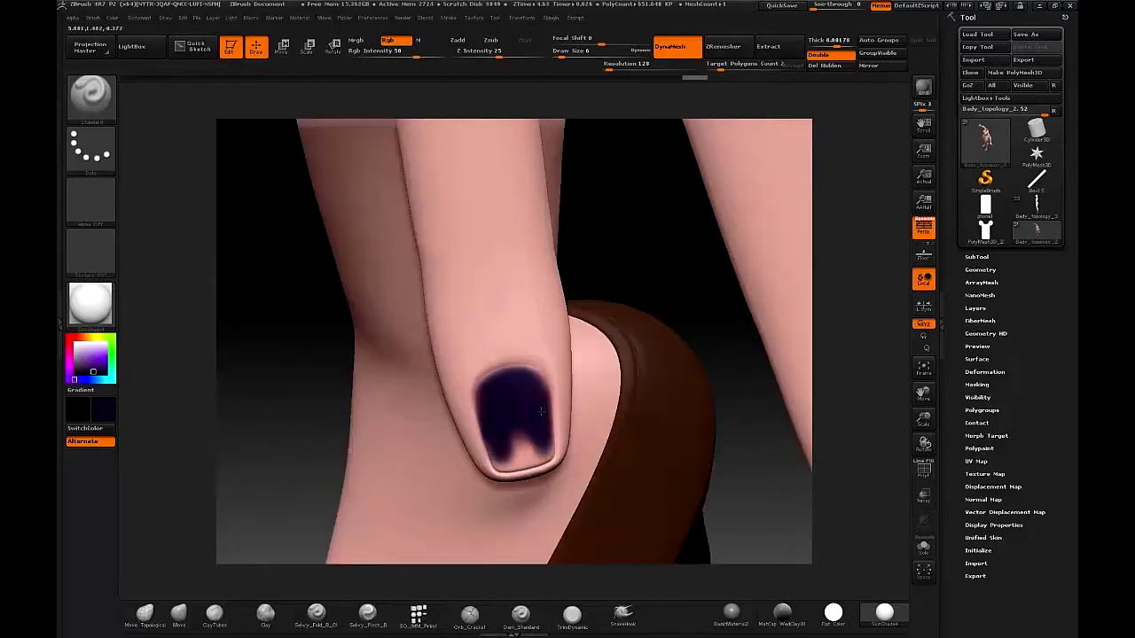
- Fill the first fingernail's remaining centre, side edge and tip with dark navy
drag(523, 414, 521, 407)
right_drag(520, 403, 542, 400)
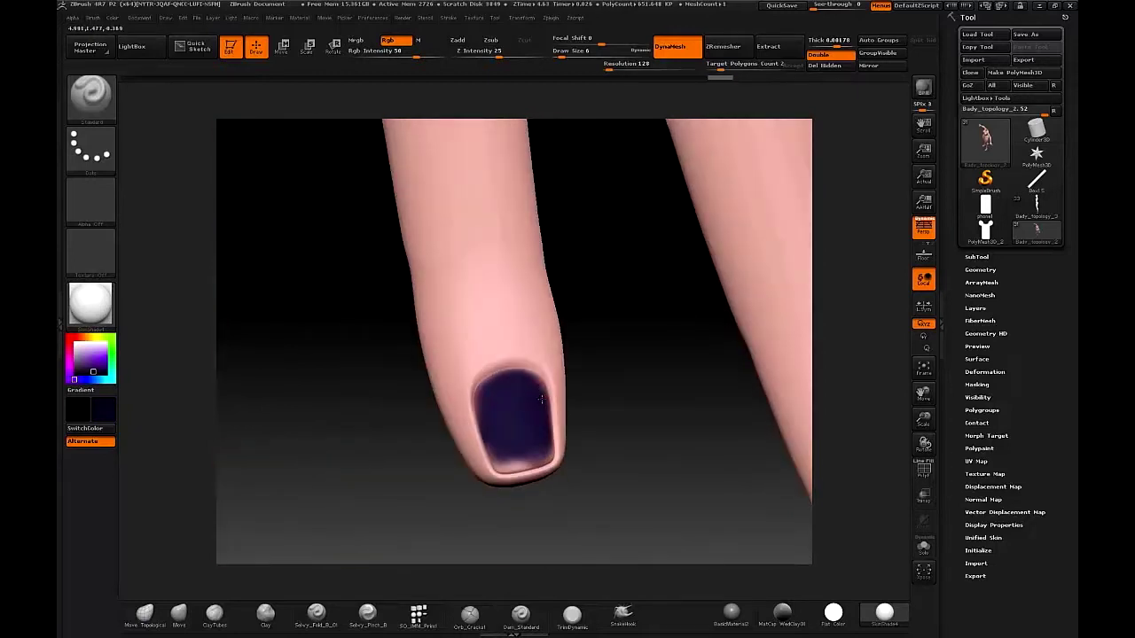
drag(485, 396, 480, 415)
right_drag(482, 414, 490, 413)
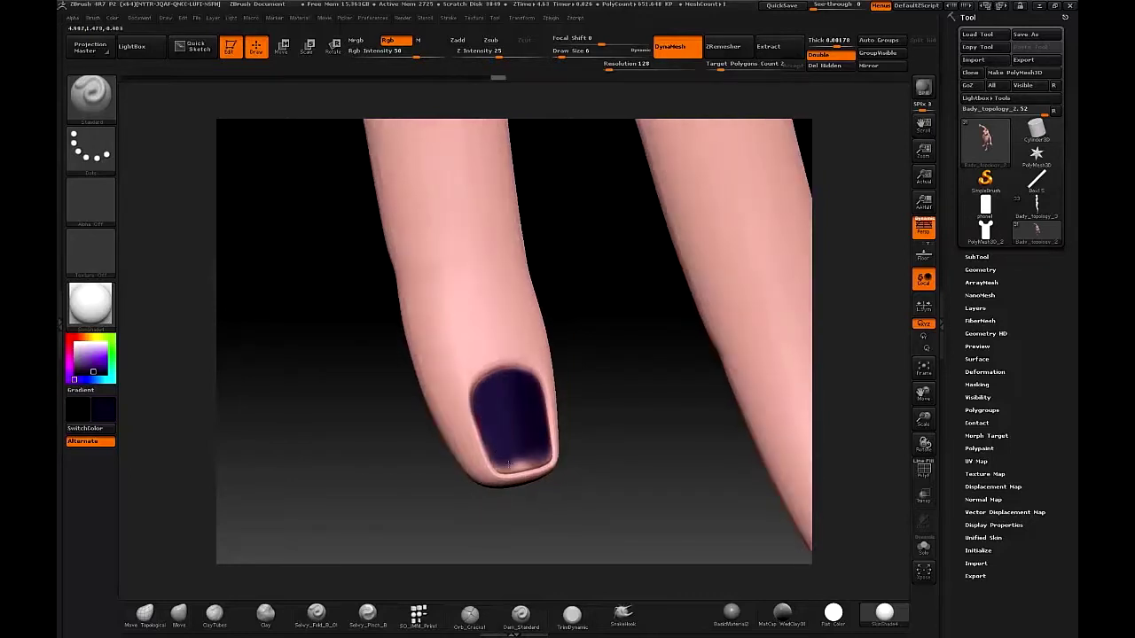
drag(517, 462, 538, 458)
- Paint the base, one side and the tip of the second fingernail dark navy
right_drag(531, 453, 532, 381)
mouse_move(532, 382)
alt+right_down()
mouse_move(523, 342)
mouse_move(574, 361)
alt+right_up()
drag(562, 347, 559, 334)
right_drag(560, 334, 555, 328)
drag(557, 321, 544, 330)
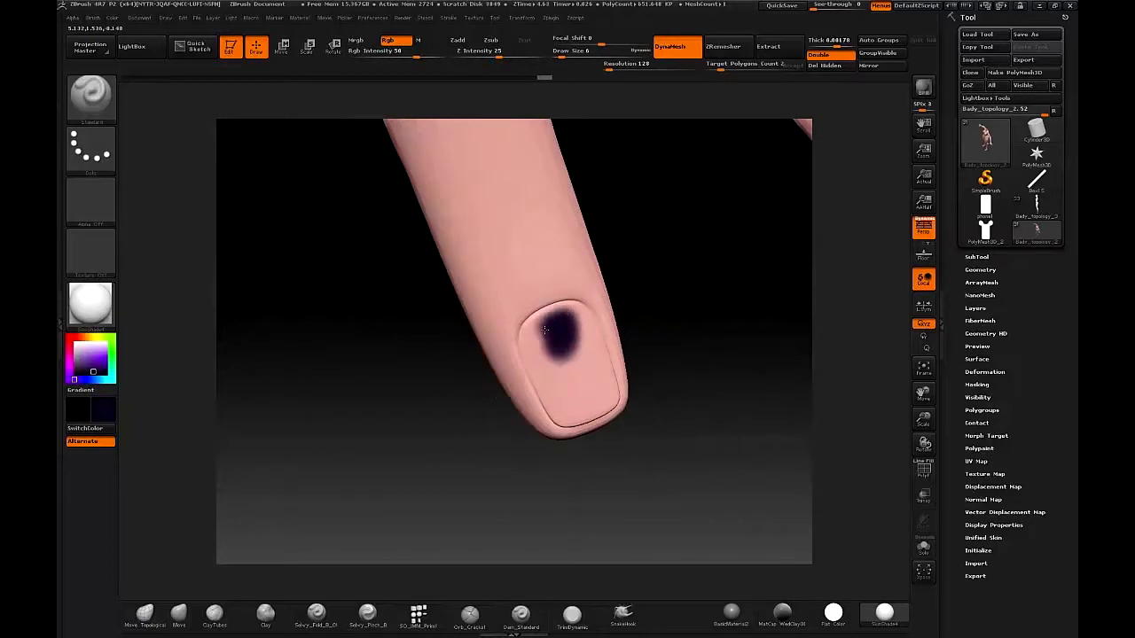
drag(553, 399, 573, 356)
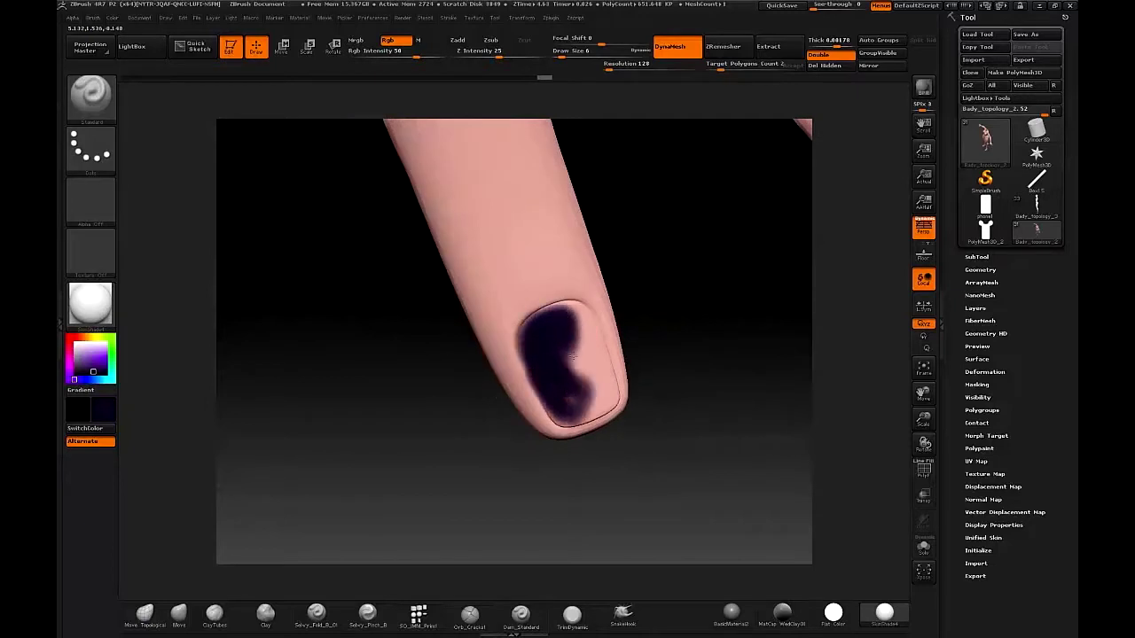
right_drag(595, 394, 604, 396)
drag(605, 396, 602, 401)
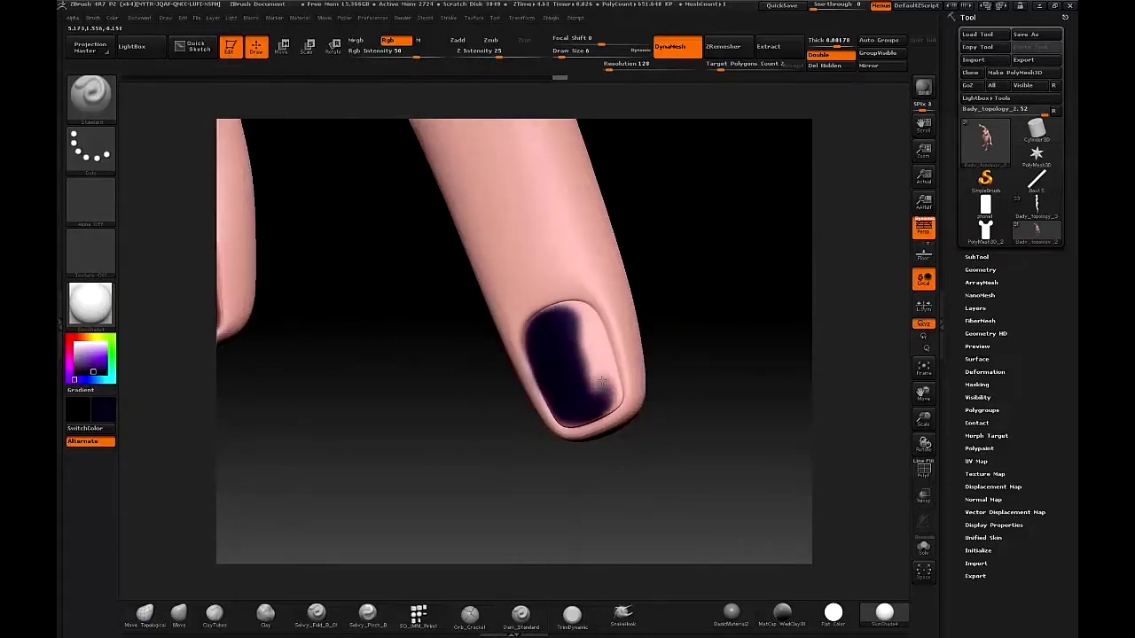
- Cover the remaining side and upper edge of the second fingernail with dark navy
right_drag(579, 324, 600, 342)
drag(601, 342, 559, 308)
mouse_move(561, 317)
right_down()
mouse_move(573, 331)
mouse_move(593, 326)
right_up()
mouse_move(618, 393)
right_down()
mouse_move(596, 379)
mouse_move(589, 319)
right_up()
- Raise the Rgb Intensity to 100 and paint the third fingernail dark navy
alt+right_drag(588, 319, 497, 399)
ctrl+right_drag(532, 293, 582, 352)
mouse_move(556, 340)
mouse_down()
mouse_move(562, 326)
mouse_move(527, 383)
mouse_move(585, 446)
mouse_up()
click(443, 53)
right_drag(637, 418, 619, 409)
mouse_move(603, 391)
mouse_down()
mouse_move(584, 396)
mouse_move(575, 358)
mouse_move(633, 406)
mouse_move(596, 450)
mouse_move(594, 409)
mouse_up()
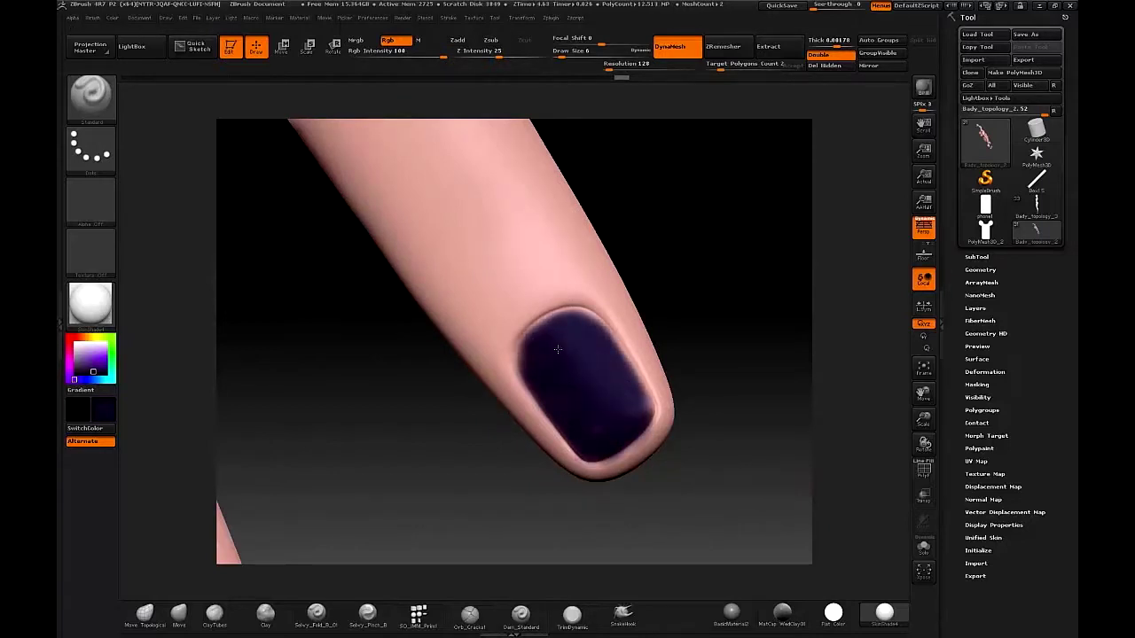
- Paint the whole fourth fingernail dark navy, up to its side edges
right_drag(597, 365, 612, 381)
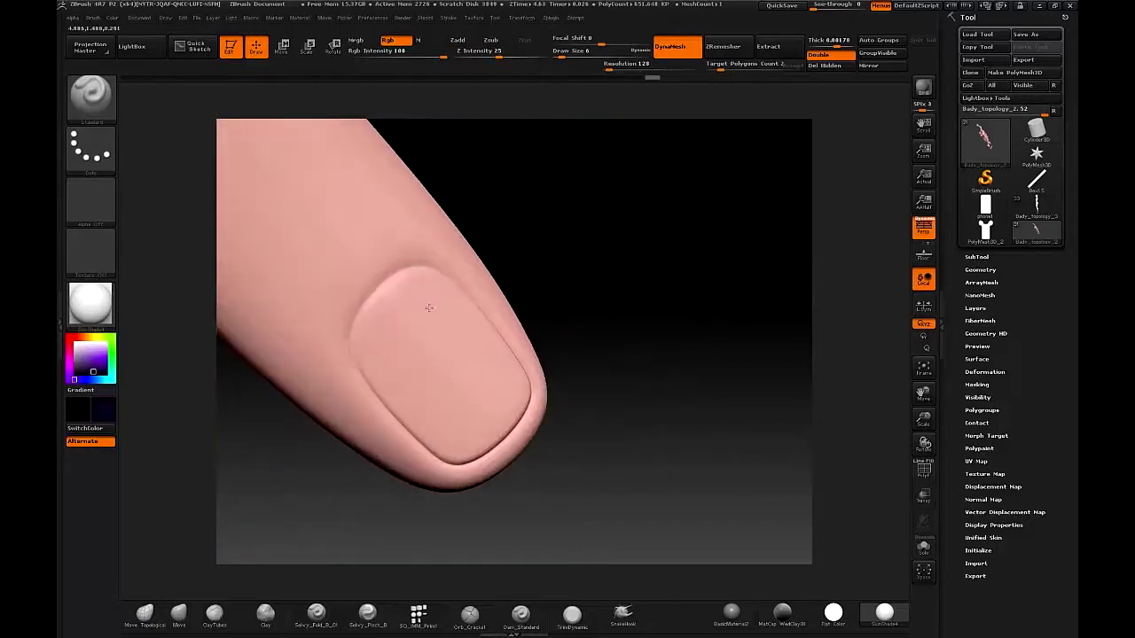
mouse_move(429, 307)
mouse_down()
mouse_move(390, 321)
mouse_move(405, 330)
mouse_move(391, 386)
mouse_move(439, 436)
mouse_up()
right_drag(447, 408, 471, 398)
mouse_move(471, 398)
mouse_down()
mouse_move(456, 452)
mouse_move(524, 404)
mouse_move(501, 350)
mouse_move(430, 355)
mouse_move(413, 309)
mouse_move(452, 288)
mouse_move(473, 327)
mouse_up()
right_drag(501, 366, 449, 298)
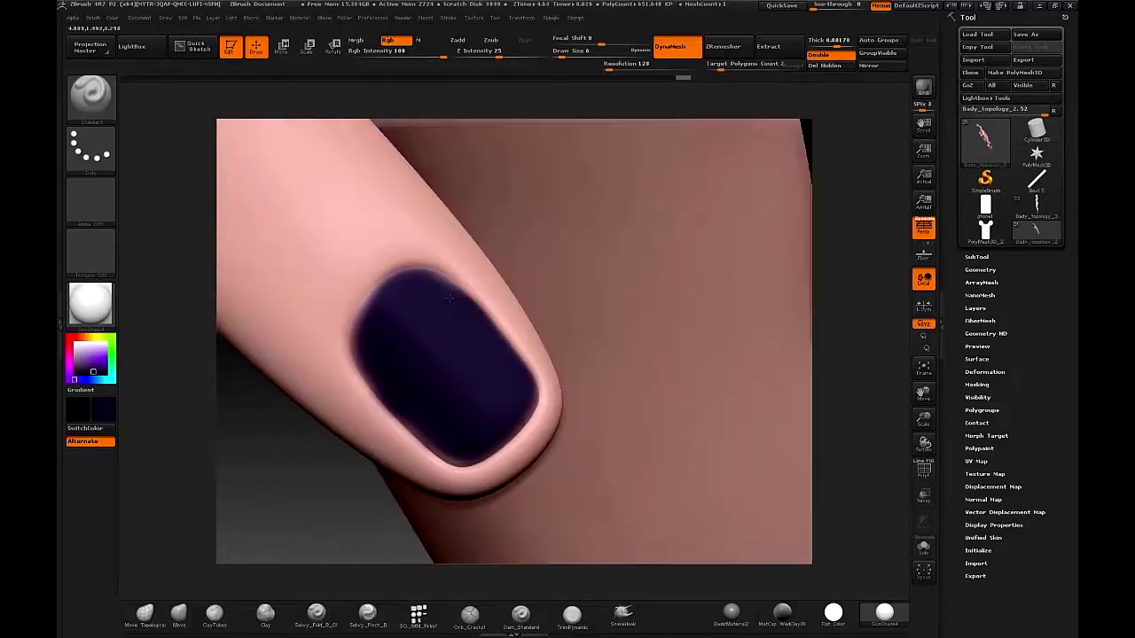
drag(369, 341, 359, 365)
- Start covering the thumb's nail with dark navy, using a Draw Size of 11
mouse_move(358, 365)
ctrl+right_down()
mouse_move(402, 342)
mouse_move(477, 367)
mouse_move(491, 308)
mouse_move(503, 380)
mouse_move(523, 355)
ctrl+right_up()
drag(544, 284, 537, 317)
mouse_move(536, 318)
right_down()
mouse_move(496, 304)
mouse_move(510, 306)
right_up()
key(s)
drag(510, 306, 515, 307)
right_drag(514, 307, 523, 311)
mouse_move(523, 311)
mouse_down()
mouse_move(516, 334)
mouse_move(532, 288)
mouse_move(489, 266)
mouse_up()
right_drag(490, 266, 499, 269)
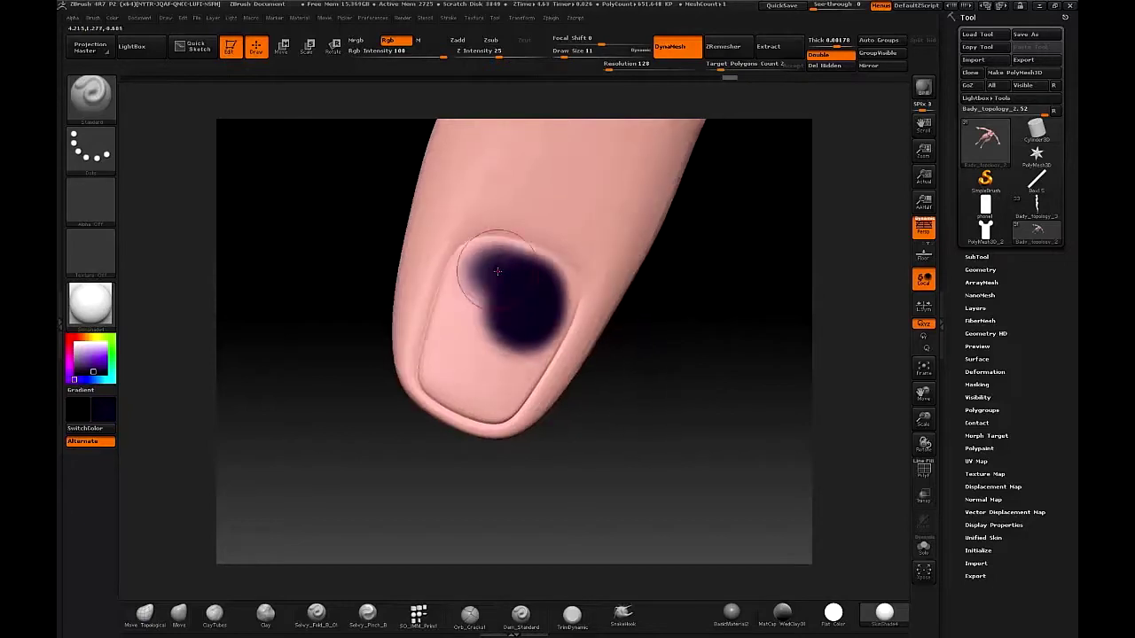
- Set the Draw Size to 5 and paint dark navy along one side and the upper edge of the thumb's nail
key(s)
drag(499, 269, 493, 269)
right_drag(493, 269, 523, 275)
drag(525, 328, 482, 257)
mouse_move(435, 339)
mouse_down()
mouse_move(459, 398)
mouse_move(462, 296)
mouse_up()
right_drag(458, 277, 466, 272)
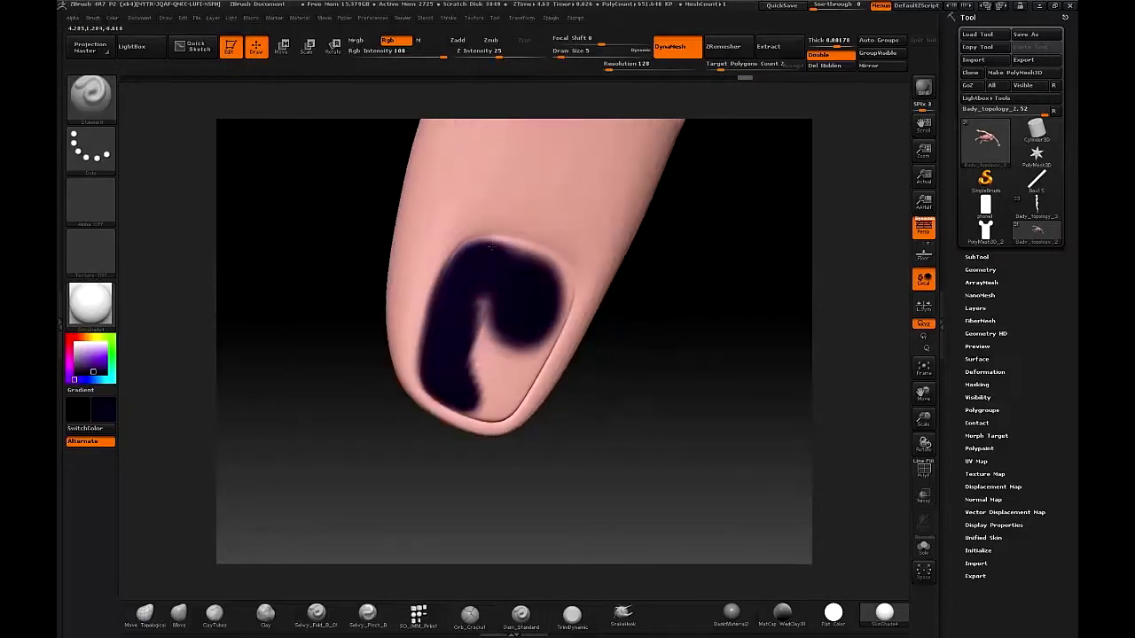
- Extend the dark navy over the thumb nail's remaining upper corner and down its other side to the tip
drag(545, 265, 565, 281)
right_drag(566, 281, 560, 305)
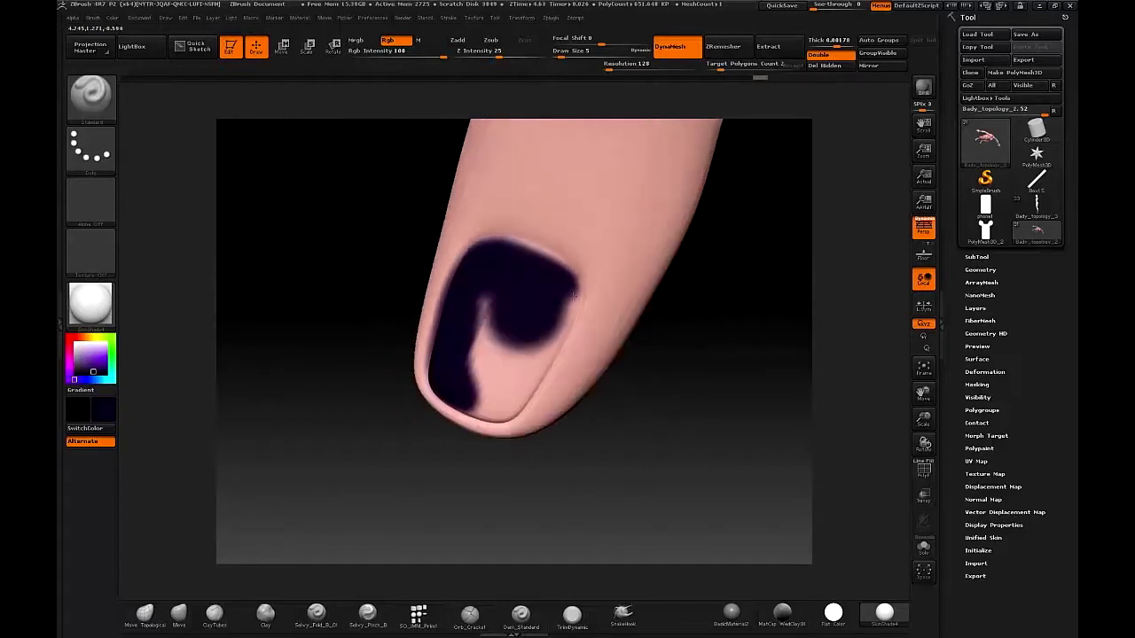
drag(574, 294, 552, 337)
mouse_move(484, 410)
mouse_down()
mouse_move(521, 376)
mouse_move(489, 310)
mouse_up()
- Enlarge the brush and fill the bare middle of the thumb's nail with dark navy, undoing the last stray stroke
key(bracketright)
right_drag(523, 319, 514, 321)
mouse_move(514, 324)
mouse_down()
mouse_move(475, 394)
mouse_move(528, 342)
mouse_move(498, 388)
mouse_up()
key(s)
click(528, 334)
drag(560, 299, 529, 293)
key(ctrl+z)
key(s)
click(527, 295)
- Raise the Draw Size to 517 and sample the jeans' blue as the current colour
mouse_move(527, 354)
ctrl+right_down()
mouse_move(523, 319)
mouse_move(499, 309)
mouse_move(540, 310)
mouse_move(656, 373)
mouse_move(508, 244)
ctrl+right_up()
mouse_move(585, 336)
right_down()
mouse_move(600, 382)
mouse_move(626, 385)
right_up()
key(s)
drag(625, 392, 663, 396)
key(s)
mouse_move(660, 391)
right_down()
mouse_move(558, 359)
mouse_move(596, 355)
right_up()
ctrl+right_drag(596, 355, 589, 403)
ctrl+right_drag(510, 344, 532, 371)
key(c)
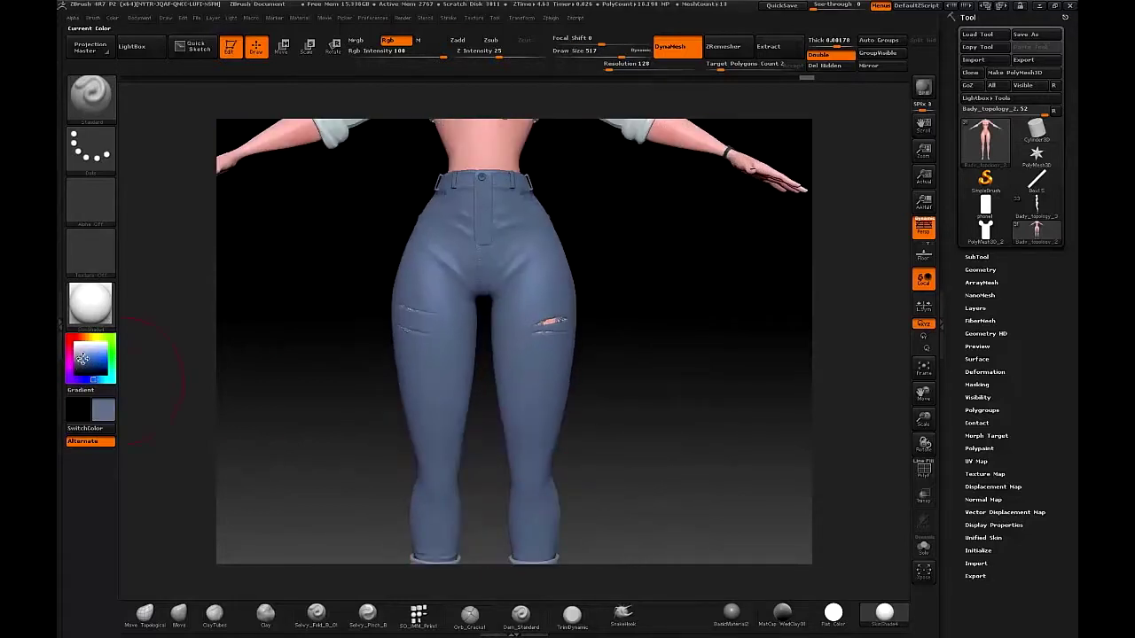
- Make the jeans active and brush a lighter grey-blue over the front of the thighs, using a Draw Size of 245
ctrl+right_drag(582, 295, 522, 278)
mouse_move(505, 367)
alt+right_down()
mouse_move(535, 294)
mouse_move(530, 326)
alt+right_up()
alt+right_drag(534, 451, 557, 264)
alt+right_drag(566, 206, 581, 399)
ctrl+right_drag(581, 399, 560, 337)
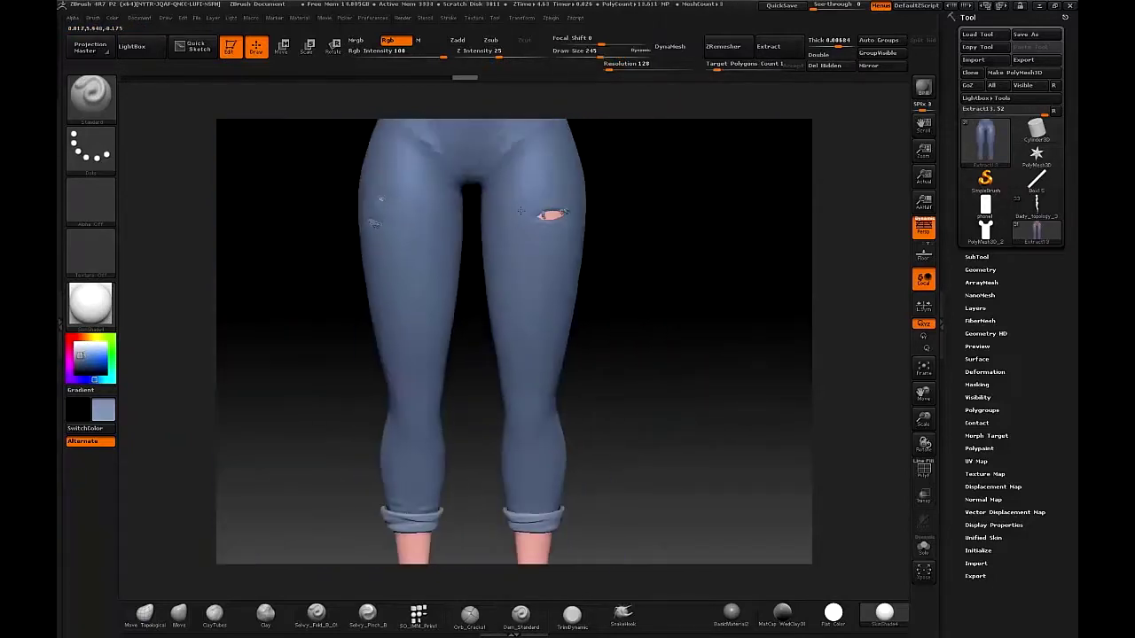
alt+right_drag(560, 283, 594, 482)
mouse_move(594, 341)
ctrl+right_down()
mouse_move(610, 403)
mouse_move(626, 291)
ctrl+right_up()
- Set the Draw Size to 41 and brush the lighter blue on the denim around the thigh rips
key(s)
drag(654, 230, 626, 231)
alt+right_drag(626, 243, 583, 339)
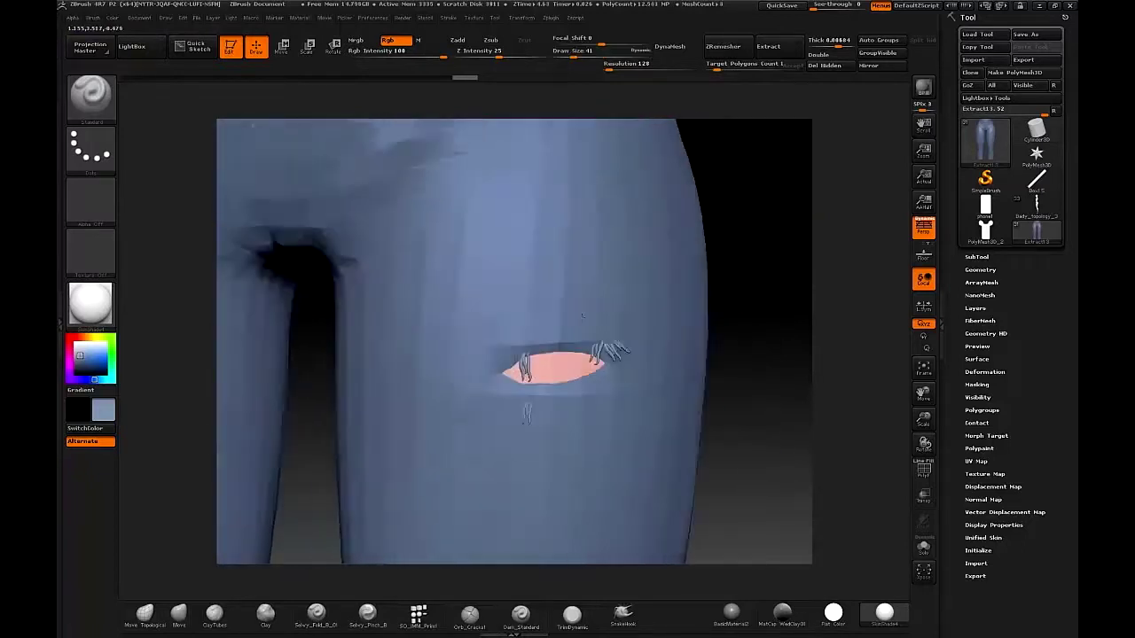
right_drag(652, 347, 619, 354)
right_drag(565, 378, 606, 371)
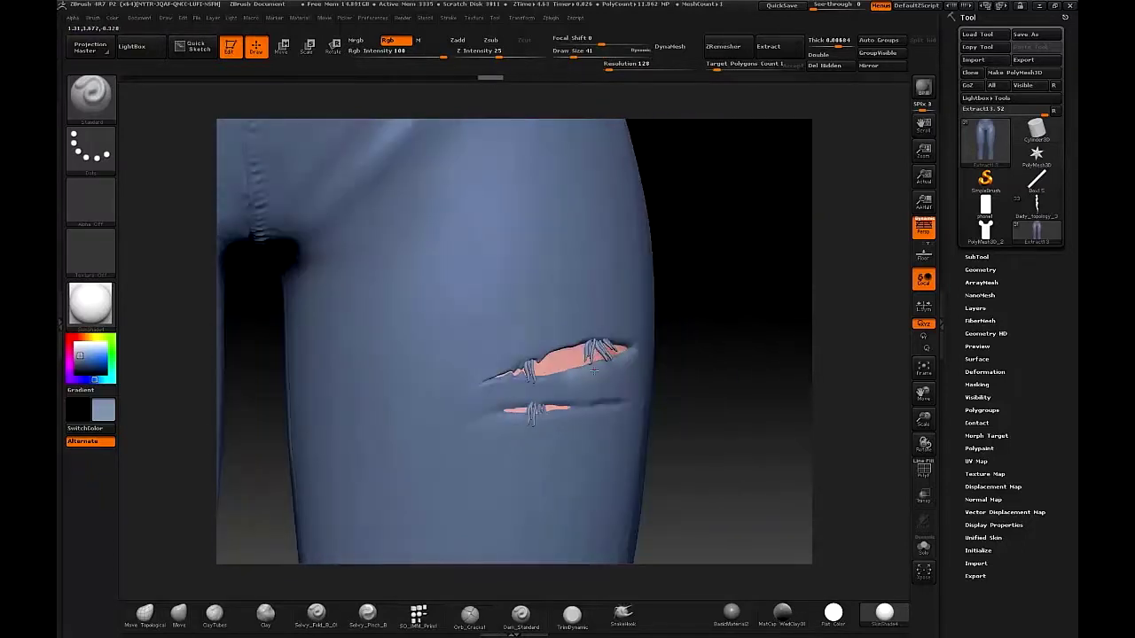
right_drag(596, 331, 570, 329)
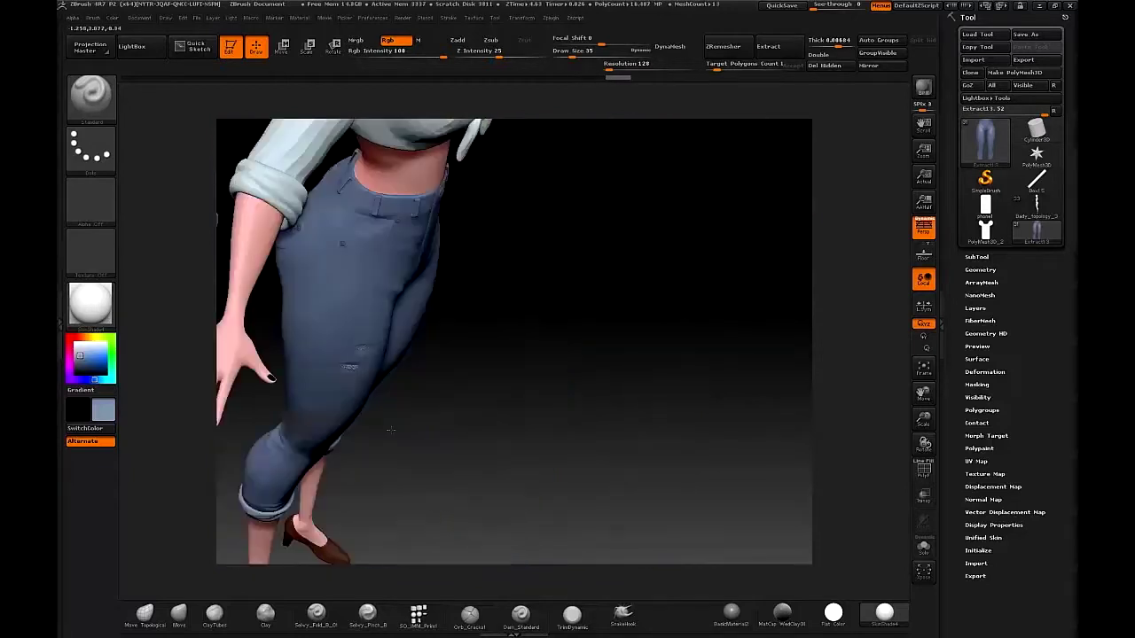
- Highlight the crotch creases and the edges of the rips on both thighs with a very pale blue, using a Draw Size of 33
right_drag(381, 333, 290, 329)
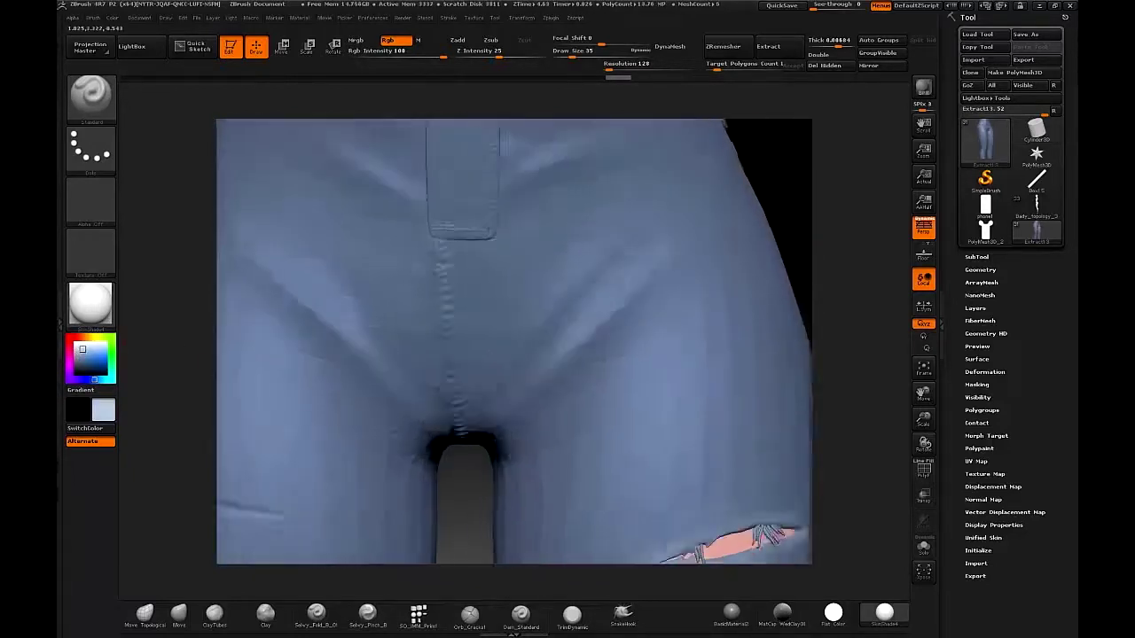
right_drag(461, 373, 541, 390)
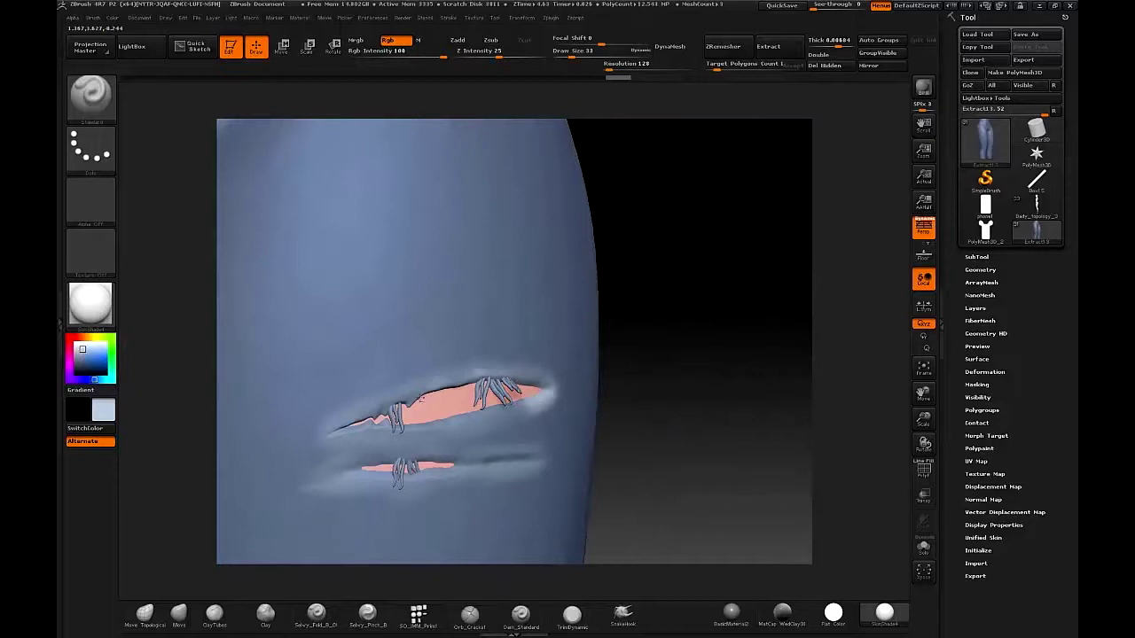
alt+right_drag(365, 414, 397, 387)
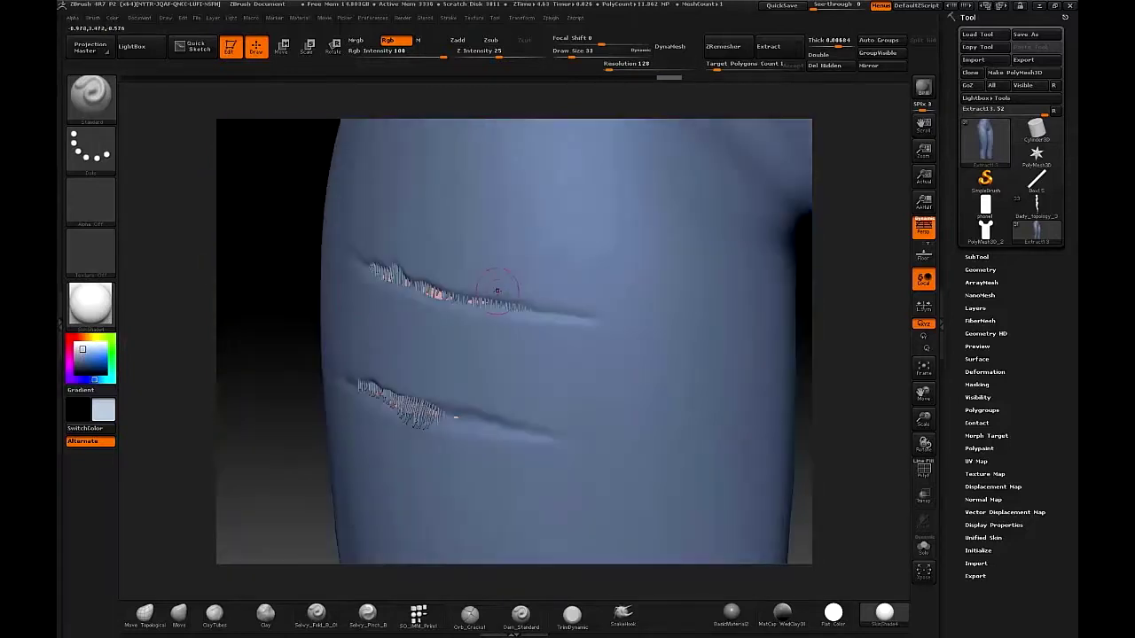
right_drag(549, 319, 578, 320)
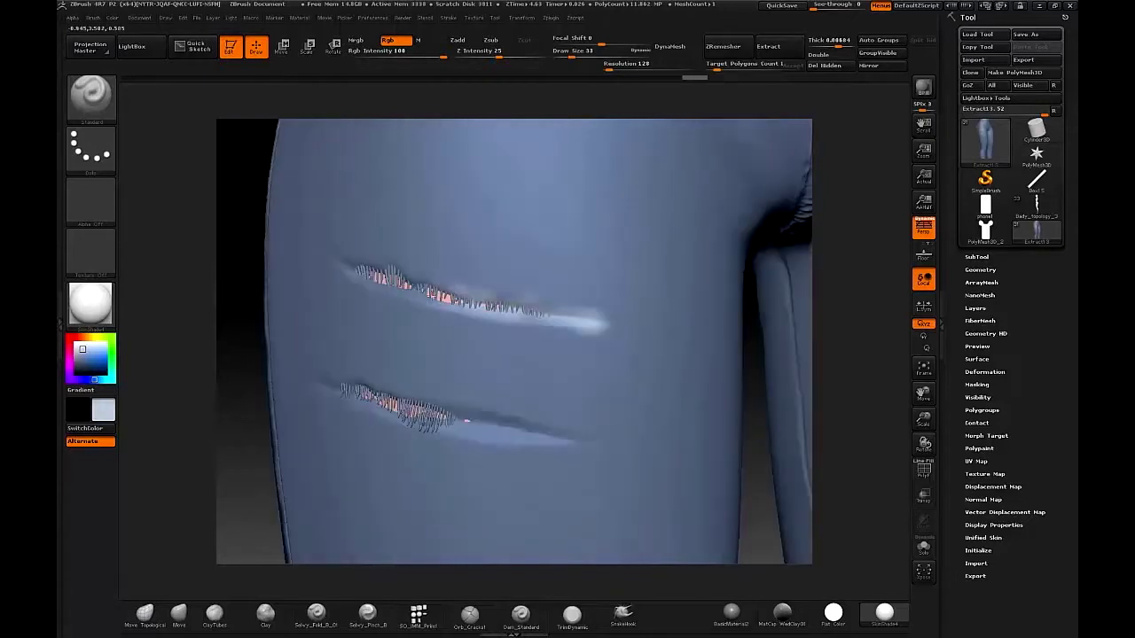
right_drag(415, 326, 438, 324)
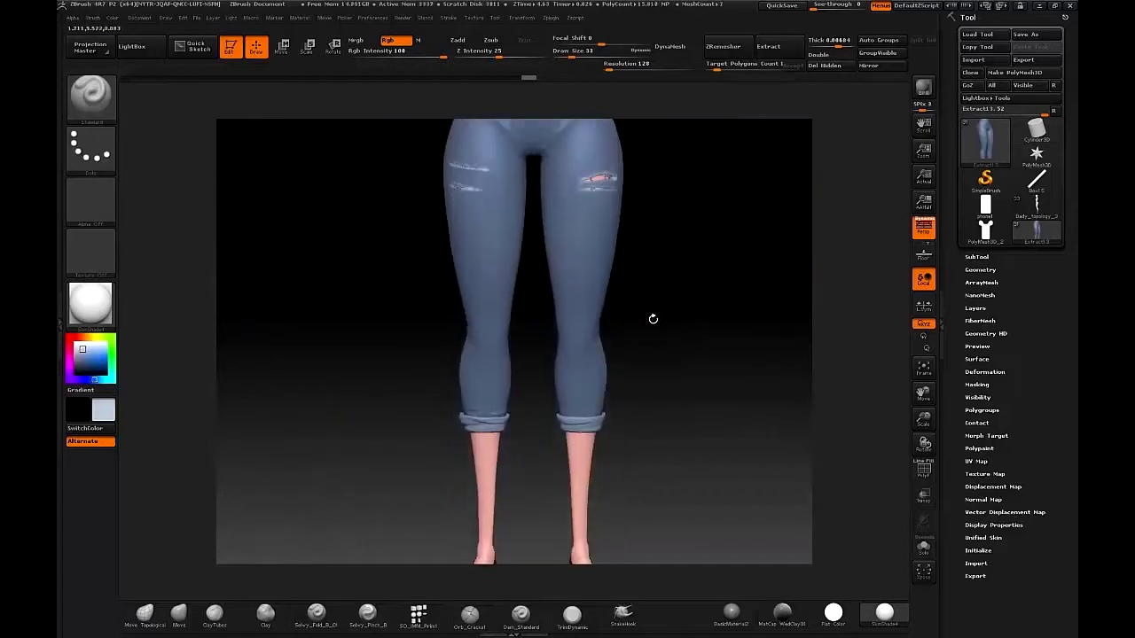
- Raise the Draw Size to 351 and shade the front of the knees with a deeper blue
key(s)
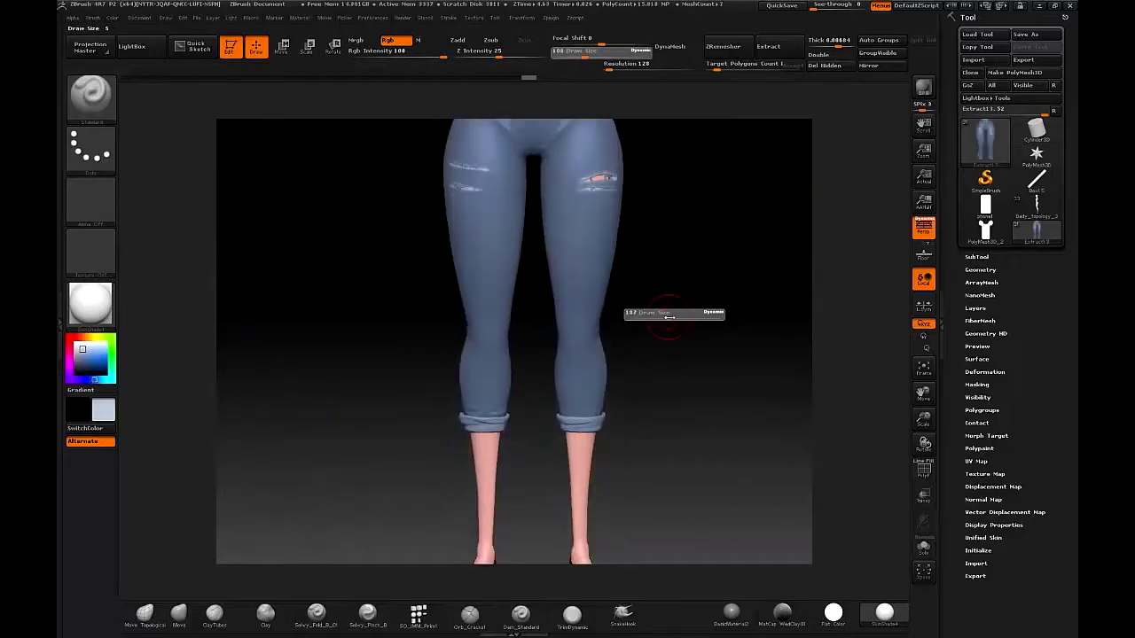
drag(669, 316, 683, 316)
alt+right_drag(651, 282, 634, 346)
mouse_move(610, 424)
ctrl+right_down()
mouse_move(614, 483)
mouse_move(583, 386)
ctrl+right_up()
mouse_move(582, 387)
mouse_down()
mouse_move(578, 375)
mouse_move(596, 368)
mouse_up()
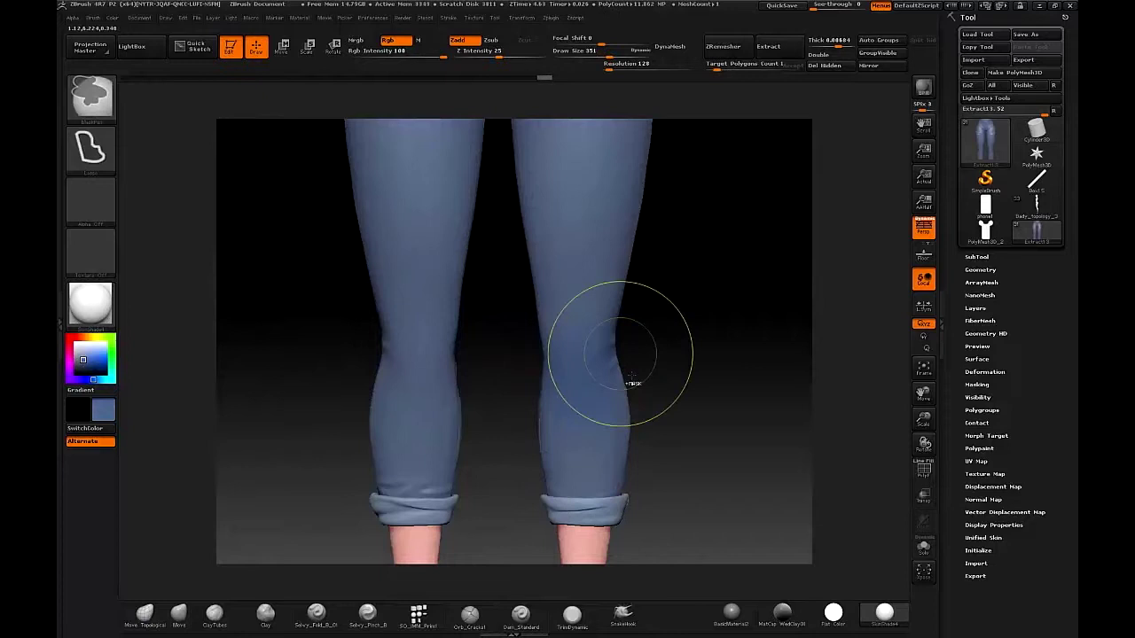
ctrl+right_drag(680, 304, 678, 266)
- Choose a lighter blue and brush highlights on the folds behind both knees
mouse_move(677, 266)
right_down()
mouse_move(621, 284)
mouse_move(674, 282)
mouse_move(622, 285)
right_up()
mouse_move(627, 151)
alt+right_down()
mouse_move(621, 294)
mouse_move(558, 497)
alt+right_up()
alt+right_drag(559, 496, 552, 342)
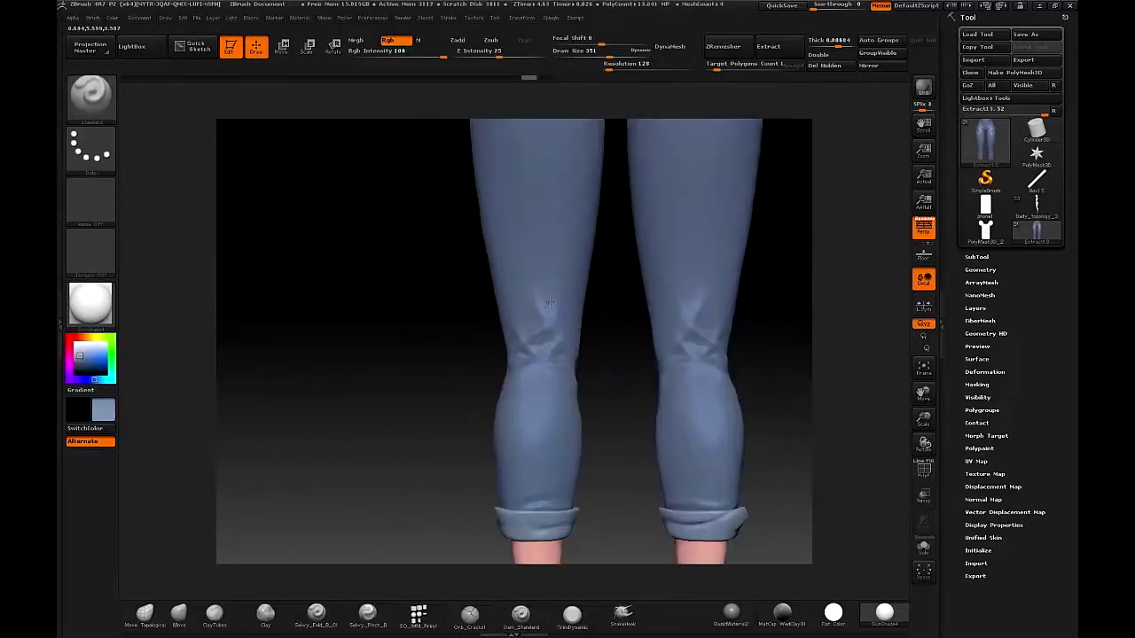
right_drag(550, 303, 567, 306)
drag(532, 351, 549, 337)
right_drag(612, 328, 631, 333)
drag(674, 340, 695, 336)
right_drag(683, 333, 674, 323)
drag(682, 324, 667, 344)
right_drag(701, 319, 656, 306)
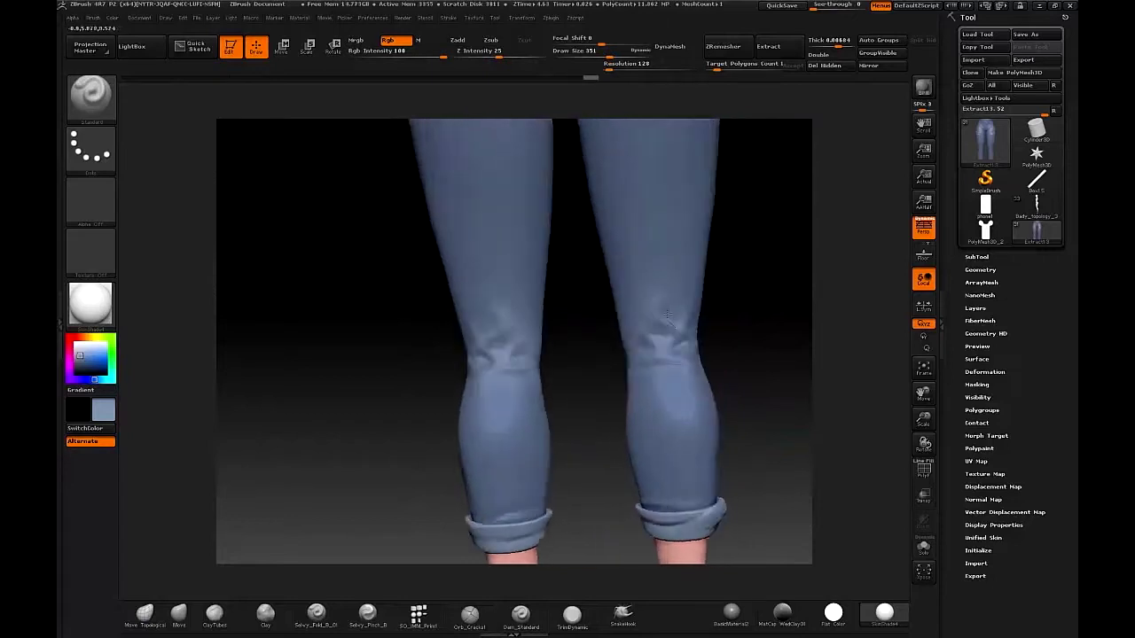
drag(668, 315, 675, 328)
right_drag(665, 326, 586, 336)
drag(585, 337, 572, 348)
right_drag(581, 337, 661, 349)
- Brush the lighter blue softly over the seat of the jeans around the back pockets
ctrl+right_drag(689, 394, 656, 302)
right_drag(656, 302, 591, 350)
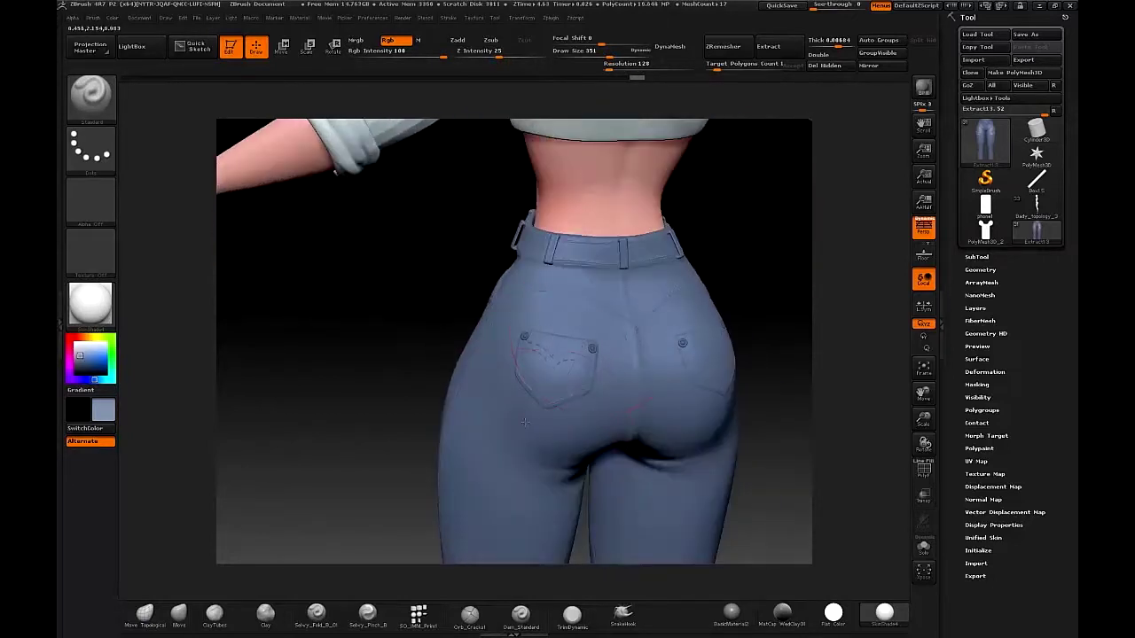
right_drag(689, 354, 753, 324)
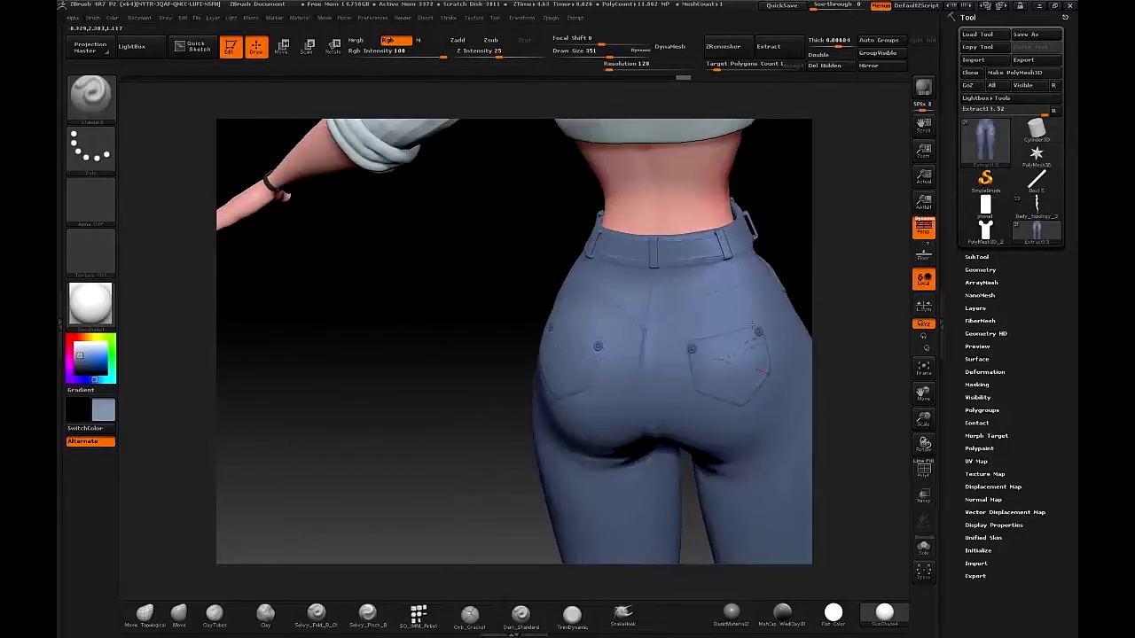
right_drag(677, 403, 483, 368)
- Reduce the Draw Size to 145 and shade the creases beneath the buttocks with a deeper blue
key(s)
click(479, 366)
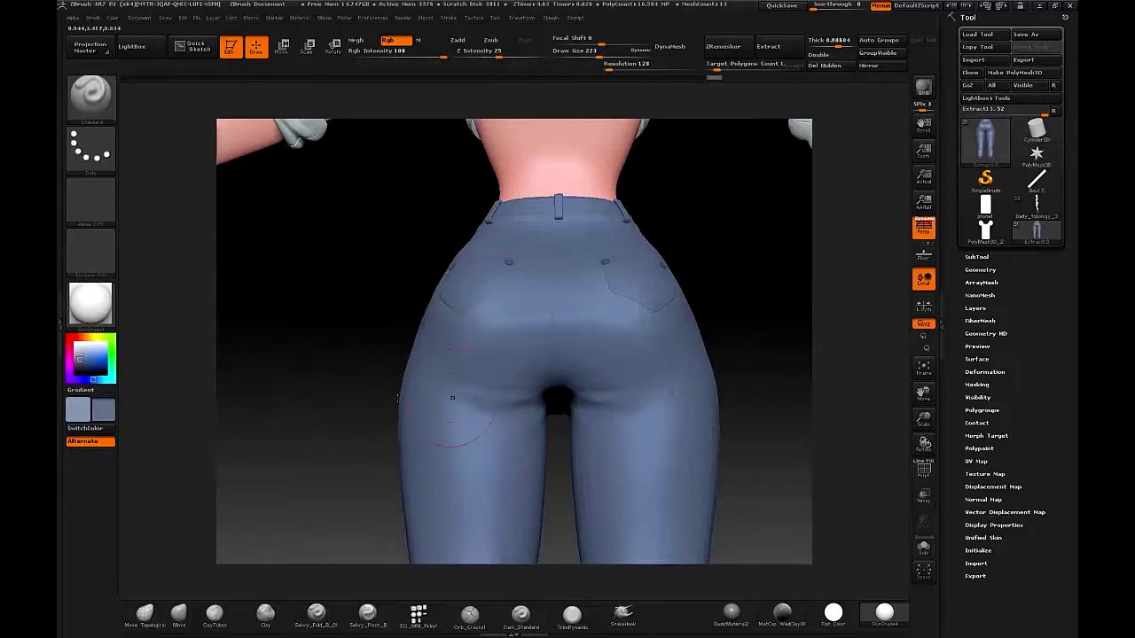
key(s)
mouse_move(611, 355)
right_down()
mouse_move(628, 388)
mouse_move(590, 395)
right_up()
click(624, 388)
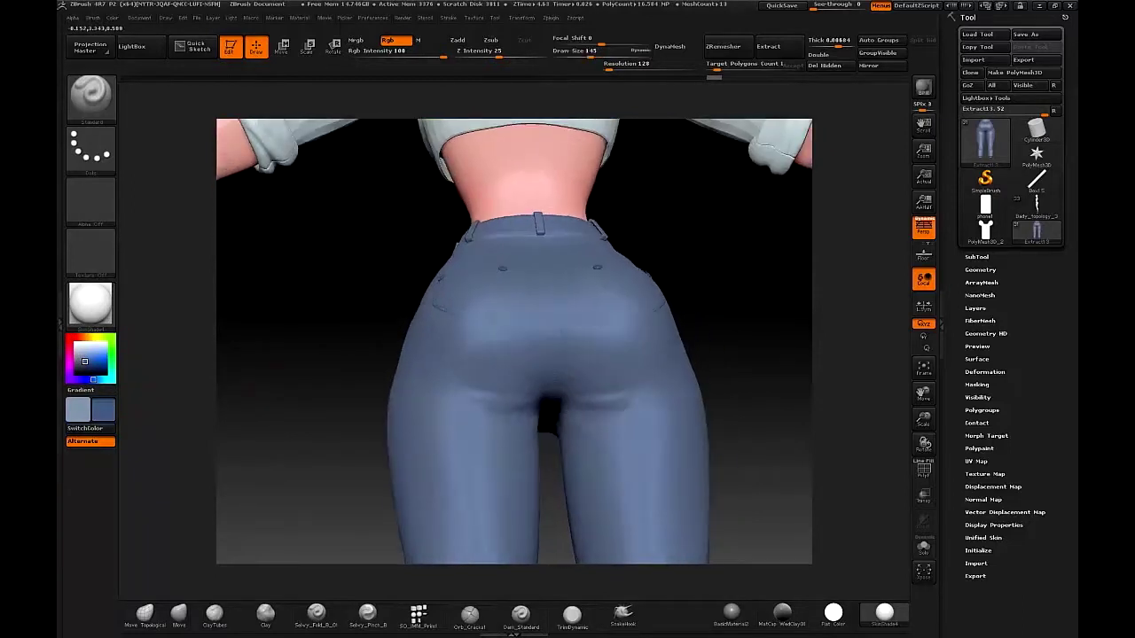
drag(571, 372, 578, 399)
right_drag(578, 399, 582, 428)
drag(577, 399, 580, 430)
right_drag(532, 409, 587, 397)
drag(551, 406, 519, 403)
- Show the model with the Flat Color material, then make the brown shoes active and isolate them
ctrl+right_drag(519, 403, 634, 399)
ctrl+right_drag(634, 399, 621, 421)
alt+right_drag(559, 202, 623, 365)
mouse_move(622, 365)
right_down()
mouse_move(600, 350)
mouse_move(631, 373)
right_up()
ctrl+right_drag(631, 373, 575, 359)
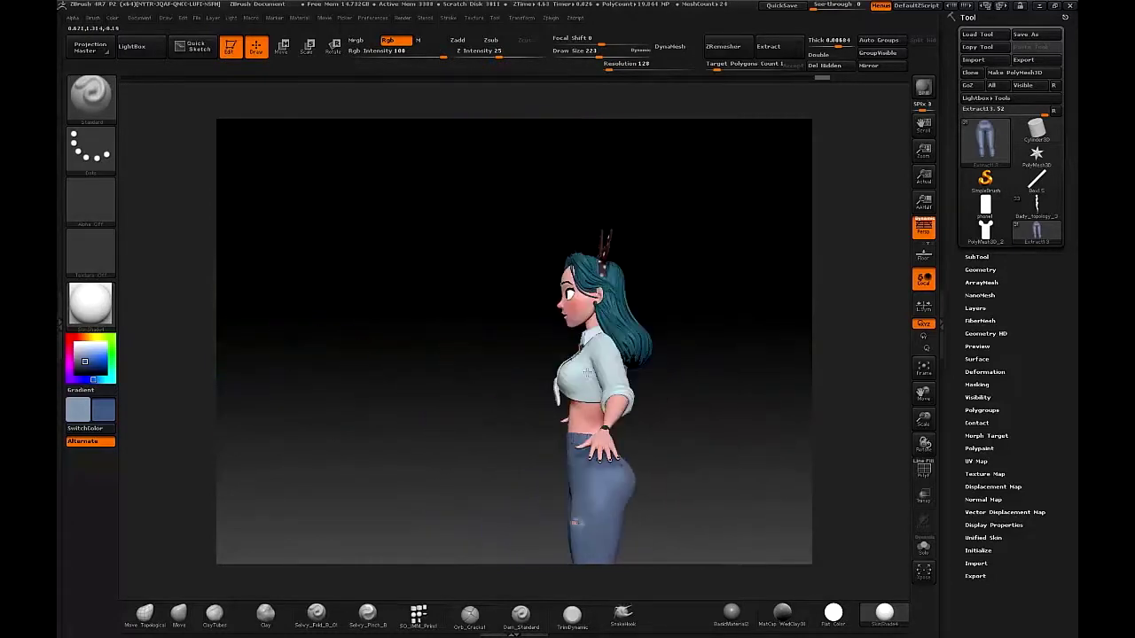
key(f)
right_drag(704, 305, 719, 385)
alt+right_drag(625, 519, 610, 293)
mouse_move(610, 293)
right_down()
mouse_move(581, 290)
mouse_move(612, 436)
mouse_move(593, 435)
right_up()
click(833, 614)
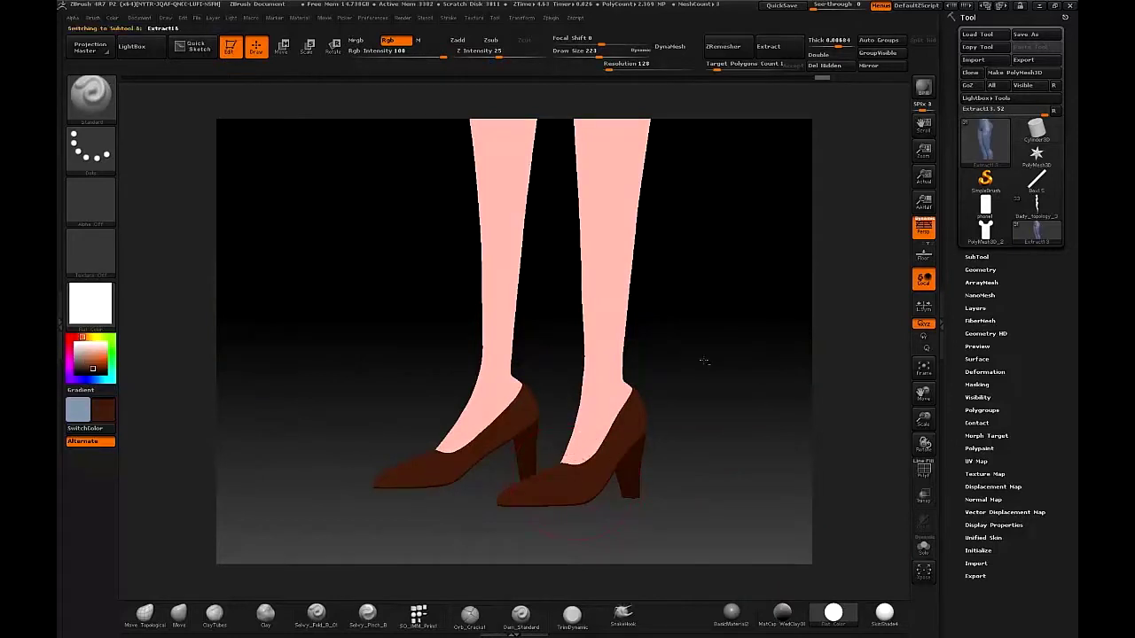
shift+right_drag(704, 361, 703, 378)
mouse_move(578, 479)
right_down()
mouse_move(553, 468)
mouse_move(567, 470)
right_up()
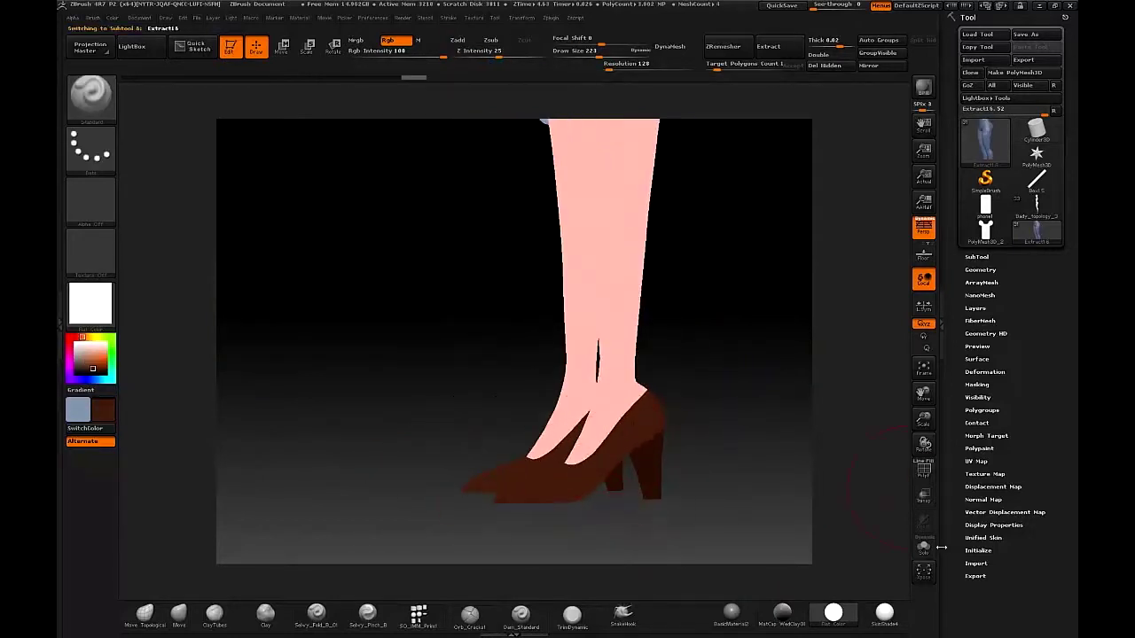
click(924, 548)
- Choose a muted pinkish brown and fill the isolated shoes with it
right_drag(854, 328, 866, 316)
key(e)
mouse_move(710, 350)
right_down()
mouse_move(633, 340)
mouse_move(654, 269)
mouse_move(560, 344)
mouse_move(480, 337)
right_up()
click(113, 19)
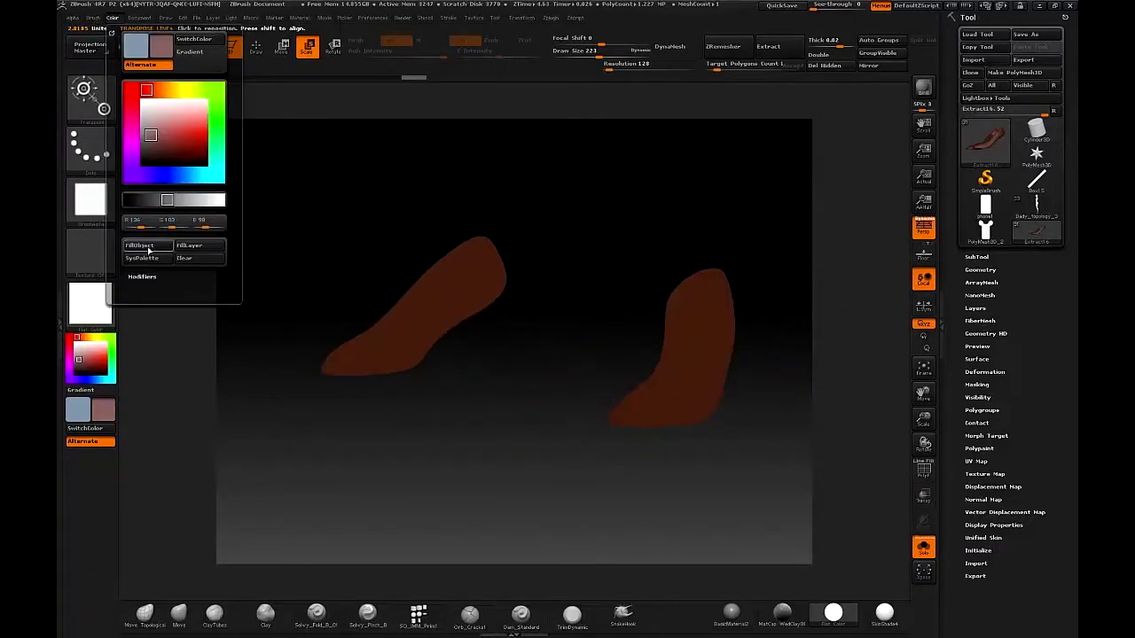
click(149, 248)
- Choose a slightly darker muted brown and invert the shoes' visibility to show only their hidden part
key(q)
key(s)
drag(541, 393, 520, 394)
mouse_move(520, 394)
right_down()
mouse_move(484, 406)
mouse_move(452, 387)
right_up()
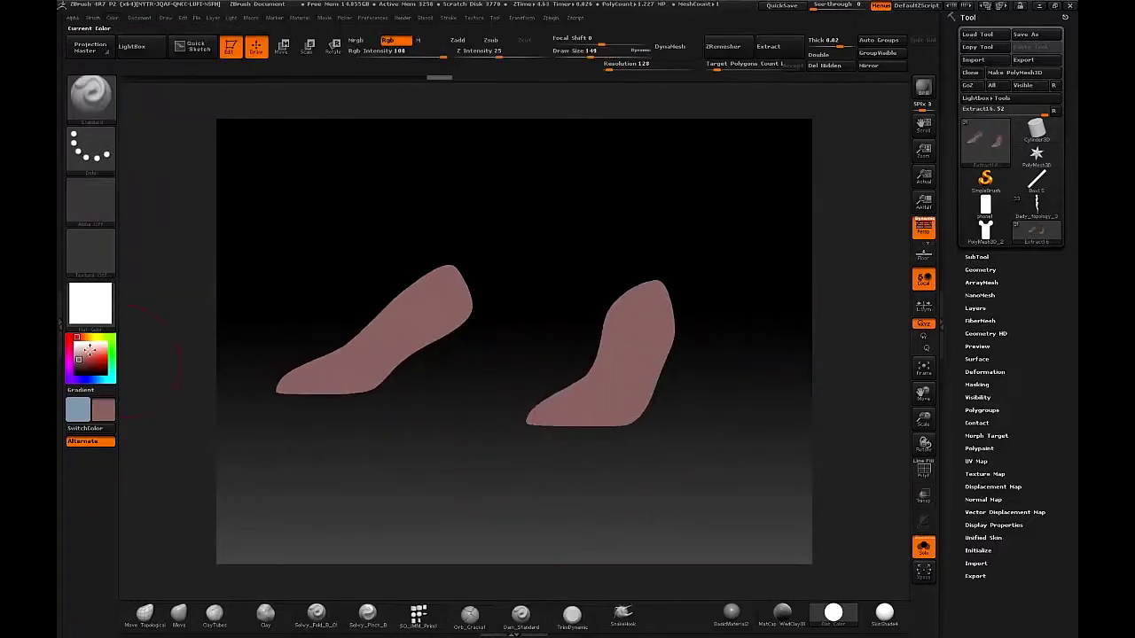
ctrl+right_drag(326, 397, 355, 355)
ctrl+shift+drag(686, 346, 738, 425)
right_drag(541, 302, 461, 279)
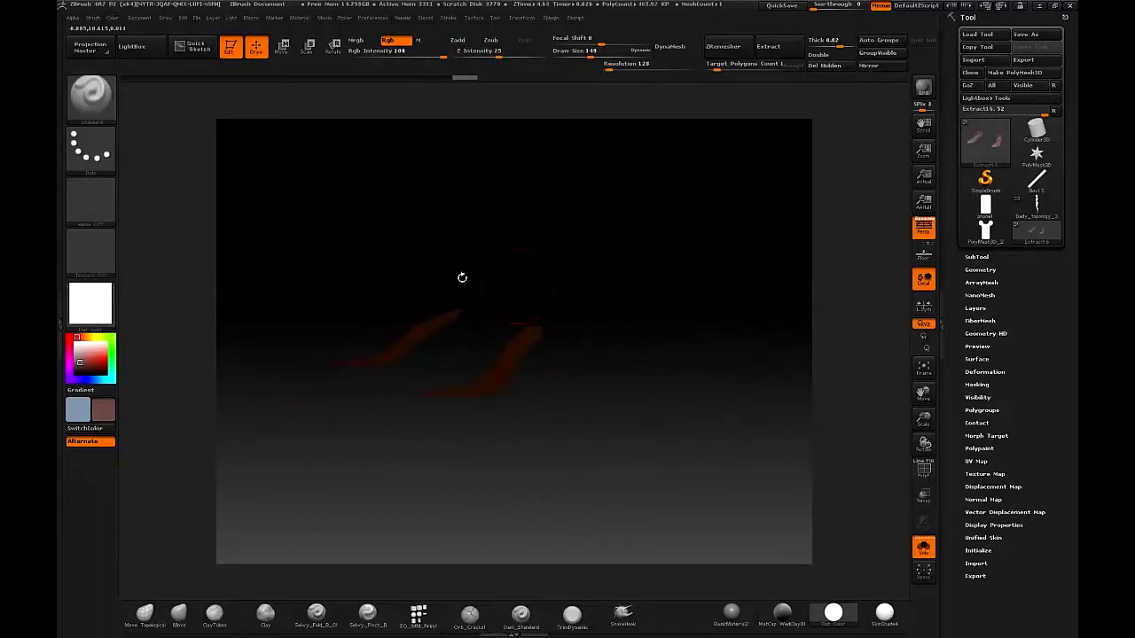
- Fill the visible shoe part with the darker muted brown and bring back the complete shoes and character
click(94, 20)
click(113, 19)
click(149, 246)
ctrl+shift+click(600, 446)
right_drag(600, 446, 864, 557)
click(924, 548)
- Select the shoe heels and fill them with the same darker muted brown
right_drag(511, 274, 506, 321)
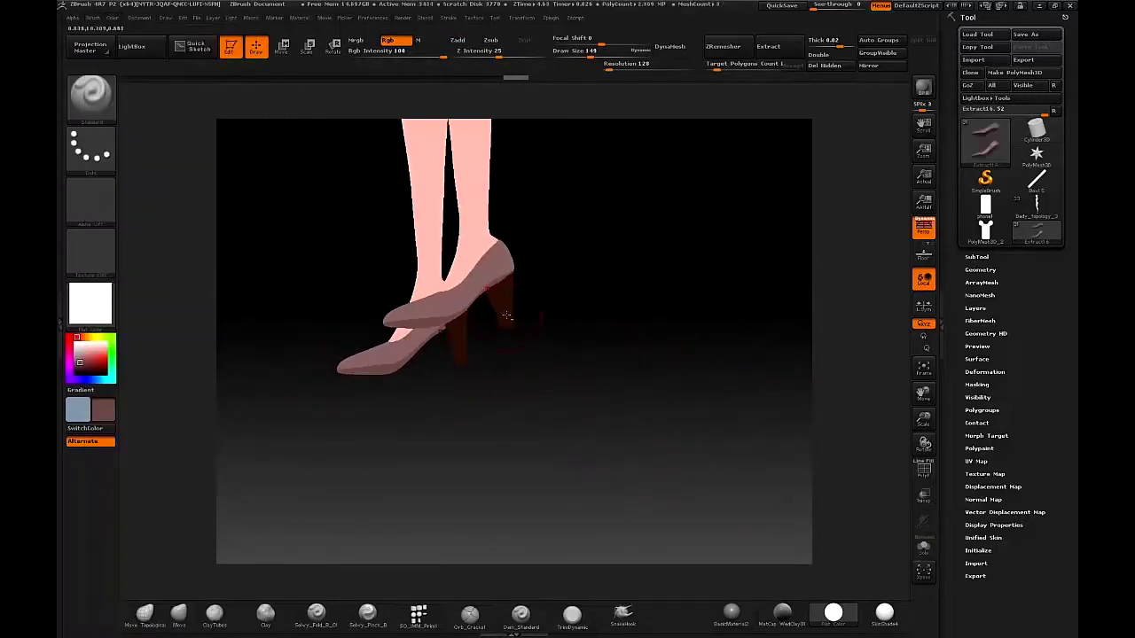
alt+click(506, 321)
click(93, 20)
click(112, 18)
click(145, 247)
- Choose the SkinShade4 material and fill the body and head with it, applying material only without colour
mouse_move(426, 266)
shift+right_down()
mouse_move(549, 276)
mouse_move(541, 223)
mouse_move(549, 342)
shift+right_up()
click(884, 613)
right_drag(621, 353, 699, 457)
ctrl+right_drag(612, 408, 602, 488)
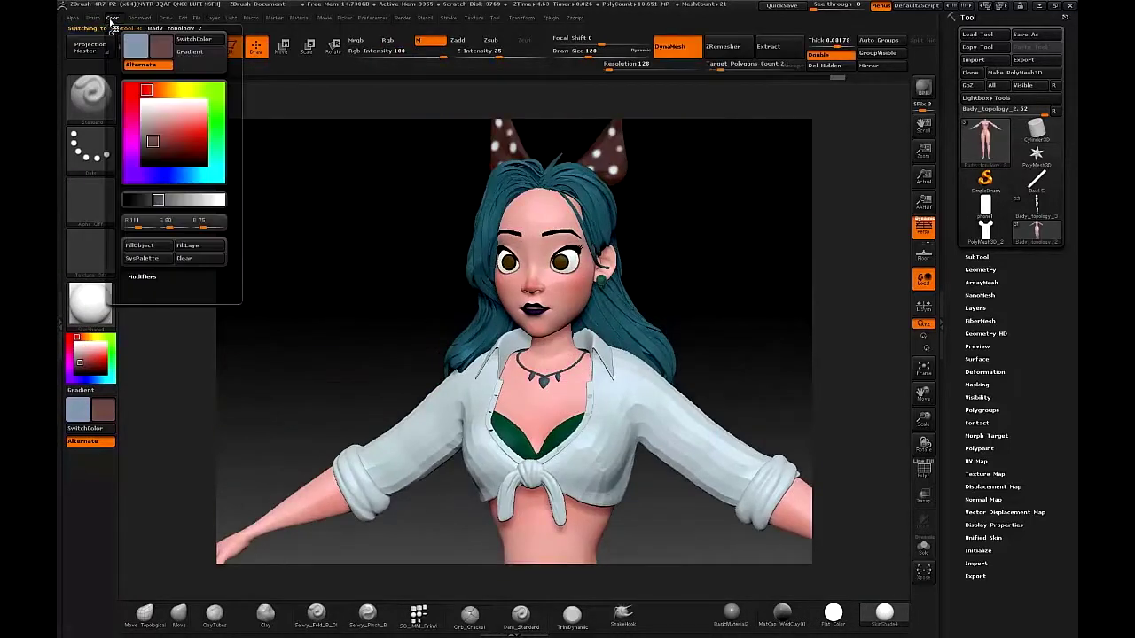
mouse_move(111, 21)
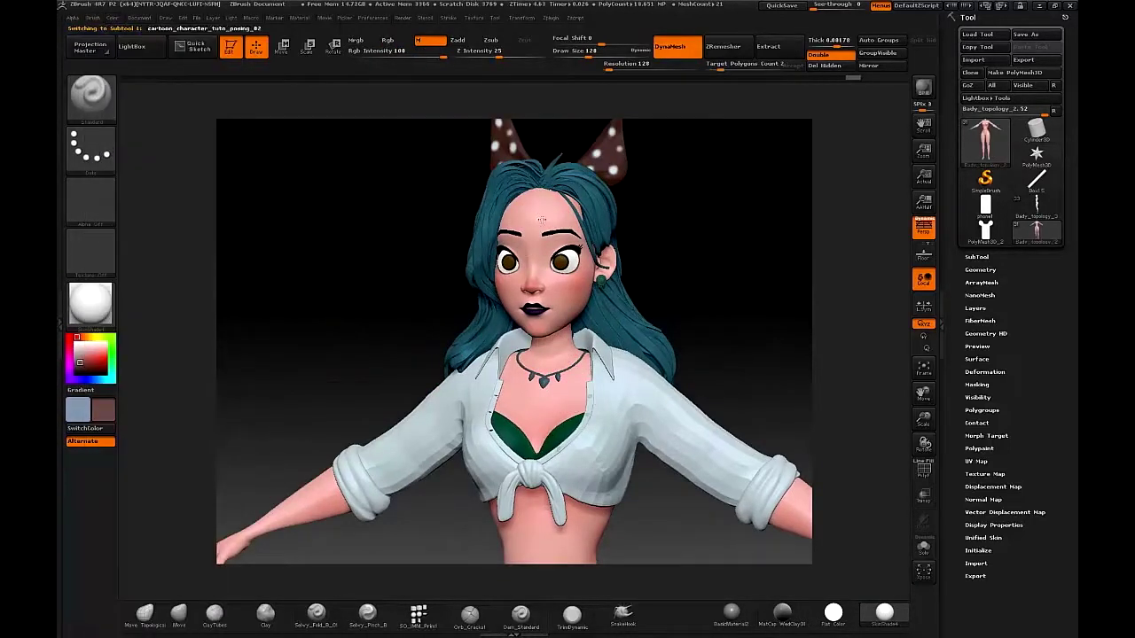
click(113, 18)
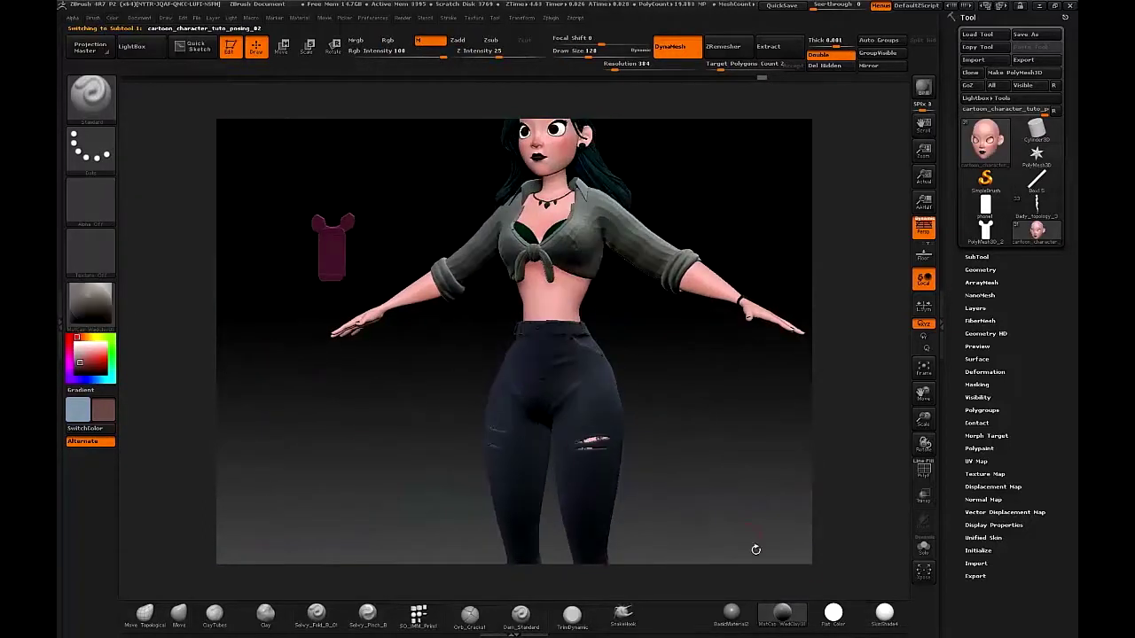
- Try BasicMaterial2 and a Blinn standard material on the rest of the character
click(732, 614)
drag(710, 496, 497, 461)
alt+drag(762, 497, 750, 545)
click(782, 621)
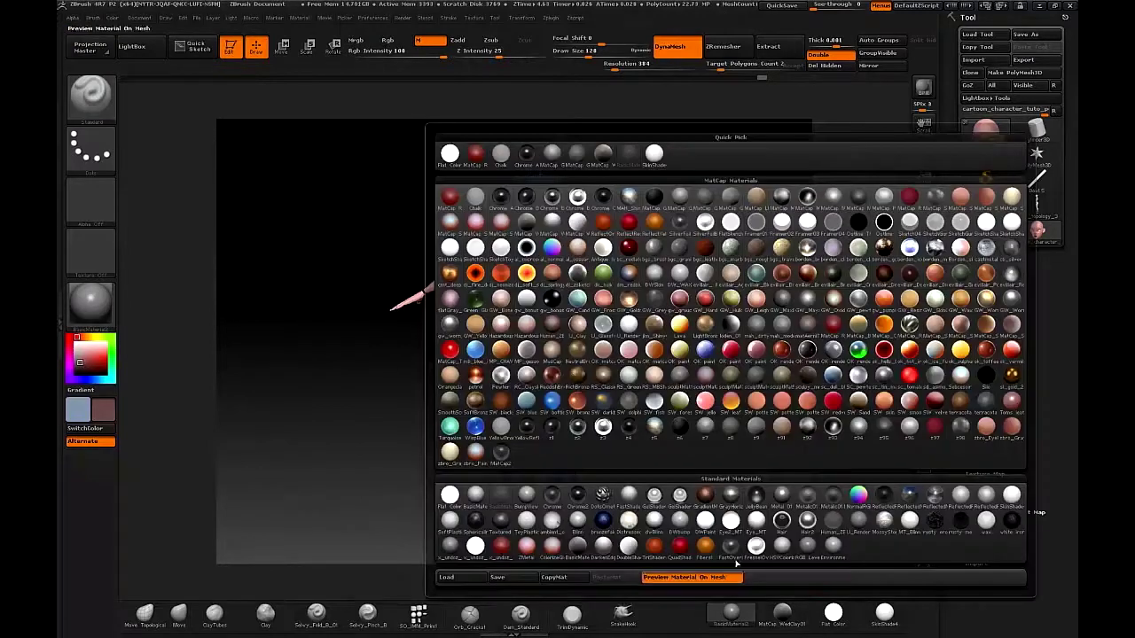
click(660, 520)
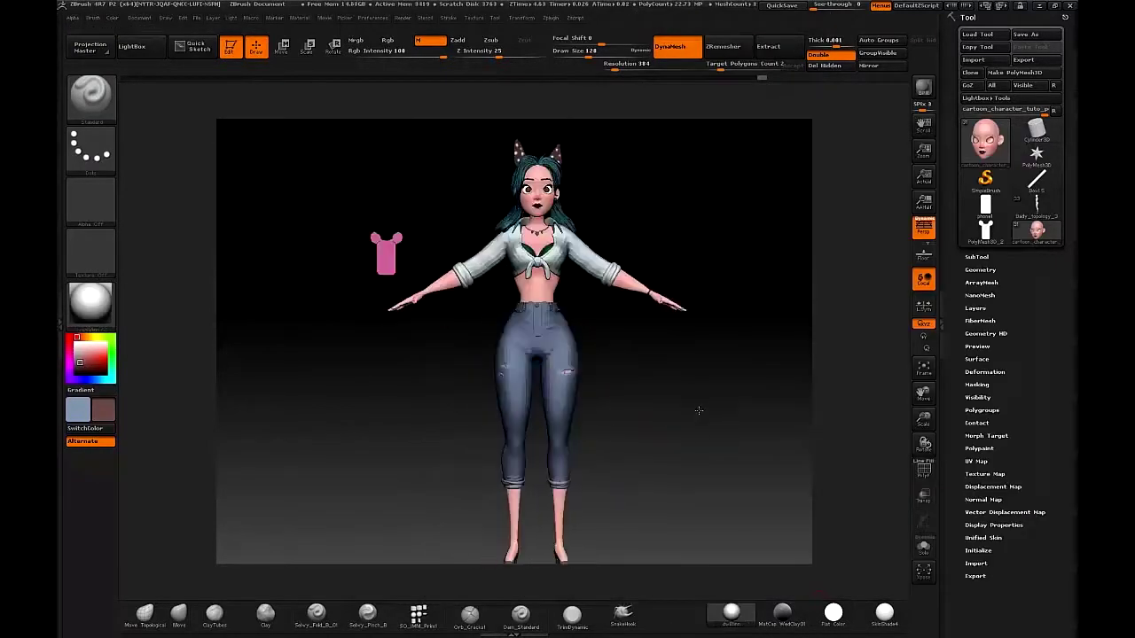
drag(685, 432, 731, 454)
- Set the current material to SkinShade4 from the Standard Materials and view the whole character
click(742, 618)
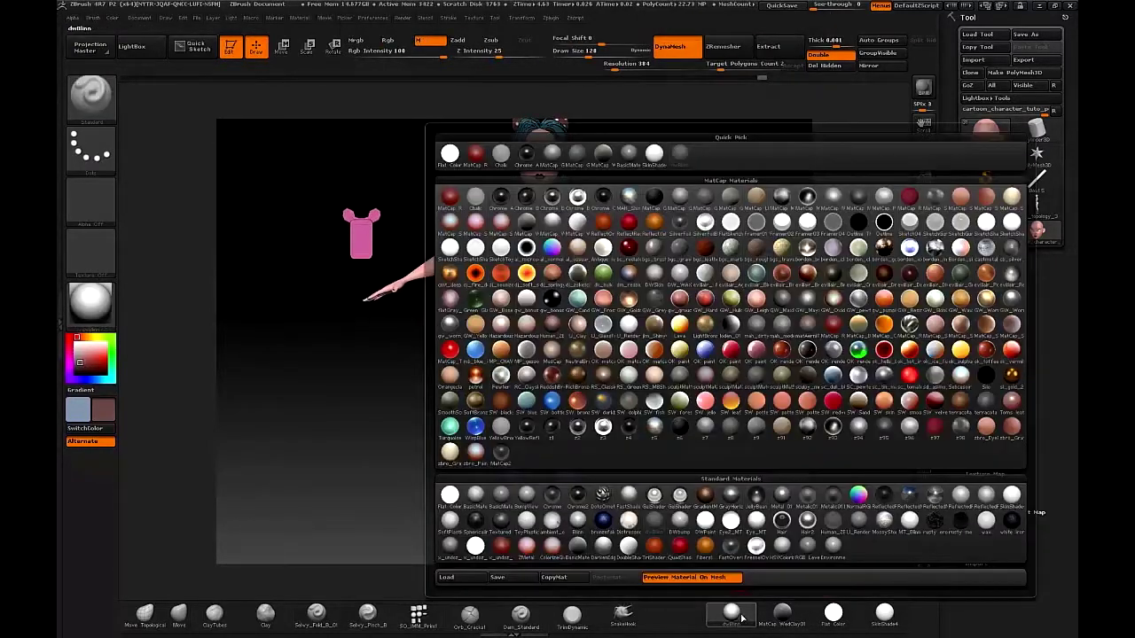
mouse_move(536, 520)
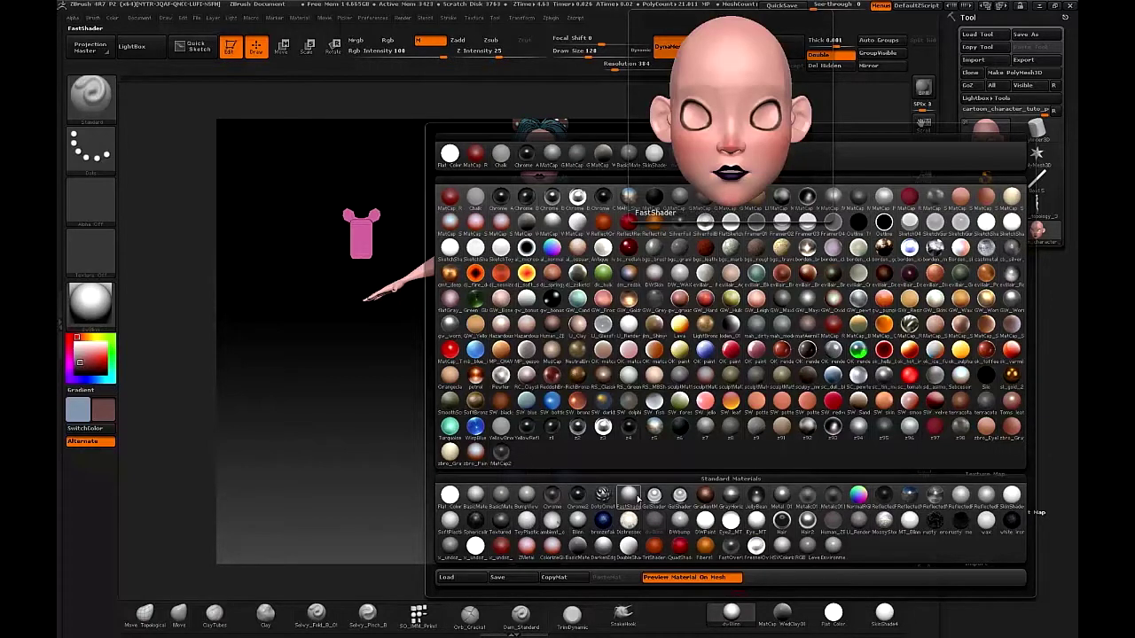
click(1013, 500)
drag(747, 385, 654, 419)
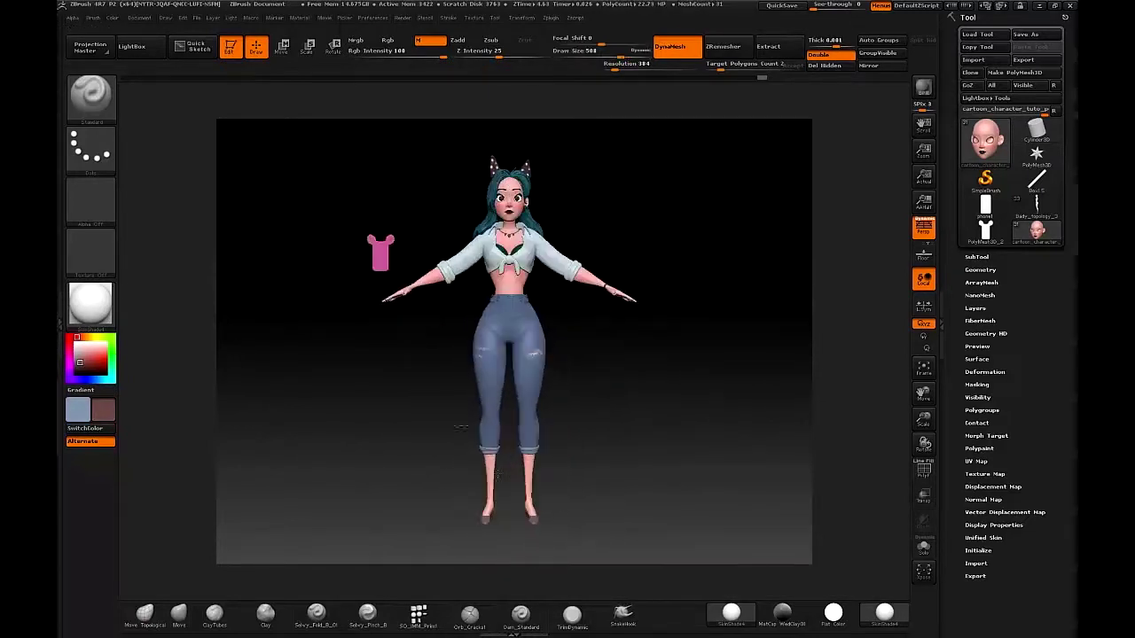
- Make the phone beside the character the active subtool, inspect its wireframe and send it to 3ds Max through GoZ
alt+drag(461, 427, 499, 476)
drag(620, 496, 523, 501)
alt+drag(519, 523, 530, 371)
mouse_move(635, 387)
alt+mouse_down()
mouse_move(609, 395)
mouse_move(467, 296)
mouse_move(544, 342)
alt+mouse_up()
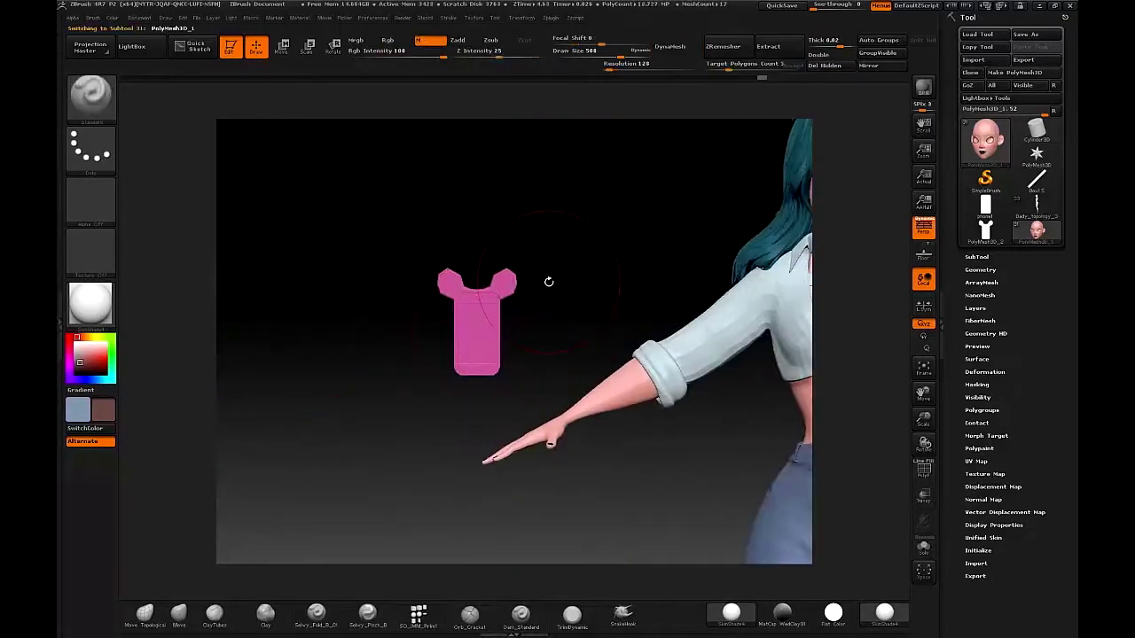
ctrl+right_drag(512, 299, 608, 284)
key(s)
click(601, 284)
mouse_move(625, 277)
mouse_down()
mouse_move(602, 258)
mouse_move(578, 277)
mouse_move(618, 261)
mouse_move(658, 296)
mouse_move(690, 272)
mouse_move(657, 206)
mouse_move(736, 266)
mouse_move(639, 273)
mouse_up()
key(shift+f)
key(s)
click(647, 298)
alt+drag(696, 194, 672, 199)
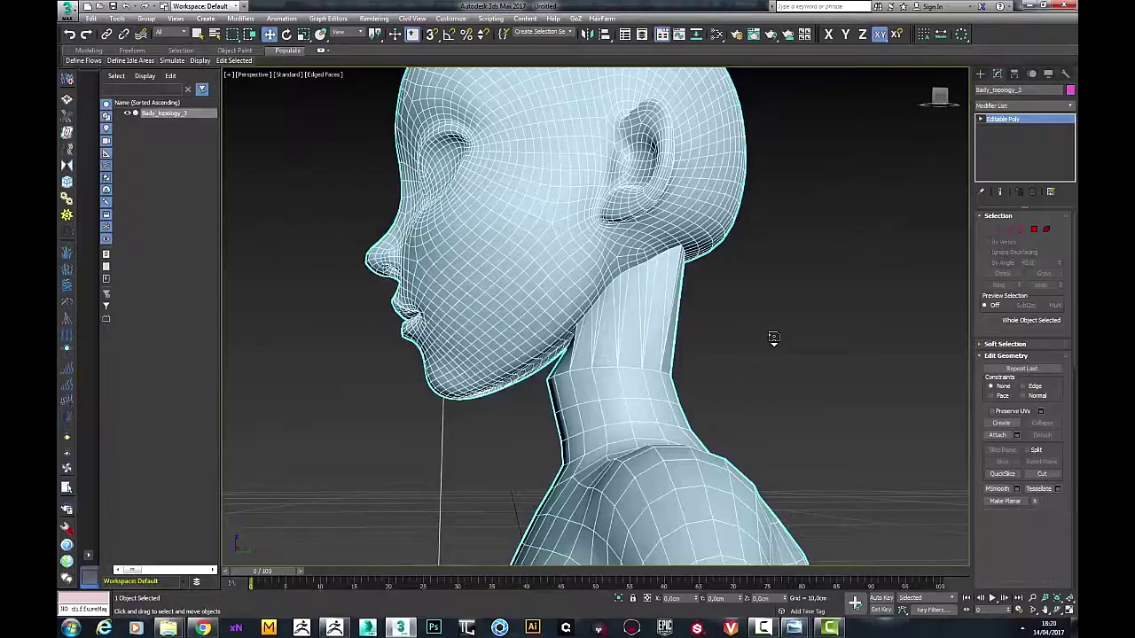
- Isolate the phone mesh in the 3ds Max viewport and show it with edged faces
key(alt+q)
alt+middle_drag(773, 339, 861, 396)
key(F4)
middle_drag(732, 316, 778, 323)
scroll(777, 323, up, 3)
key(F4)
- Select the polygon loop running around the rim of the phone's front face
click(1034, 229)
scroll(716, 267, up, 4)
click(717, 268)
alt+middle_drag(716, 268, 717, 262)
scroll(717, 262, down, 3)
scroll(717, 263, up, 3)
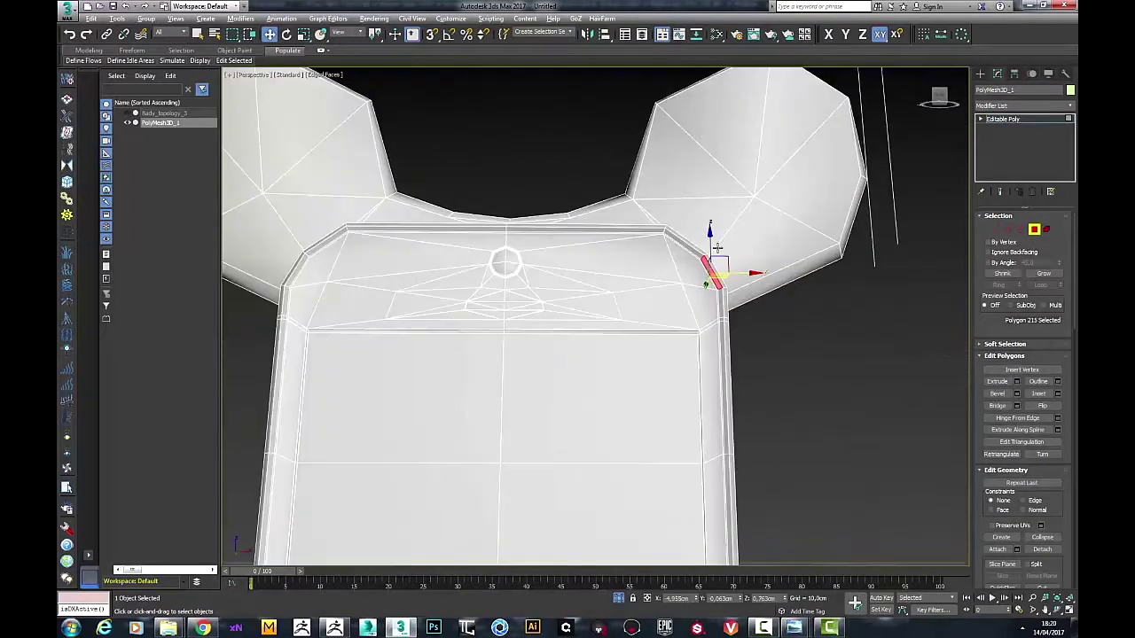
alt+middle_drag(726, 325, 707, 341)
shift+click(721, 329)
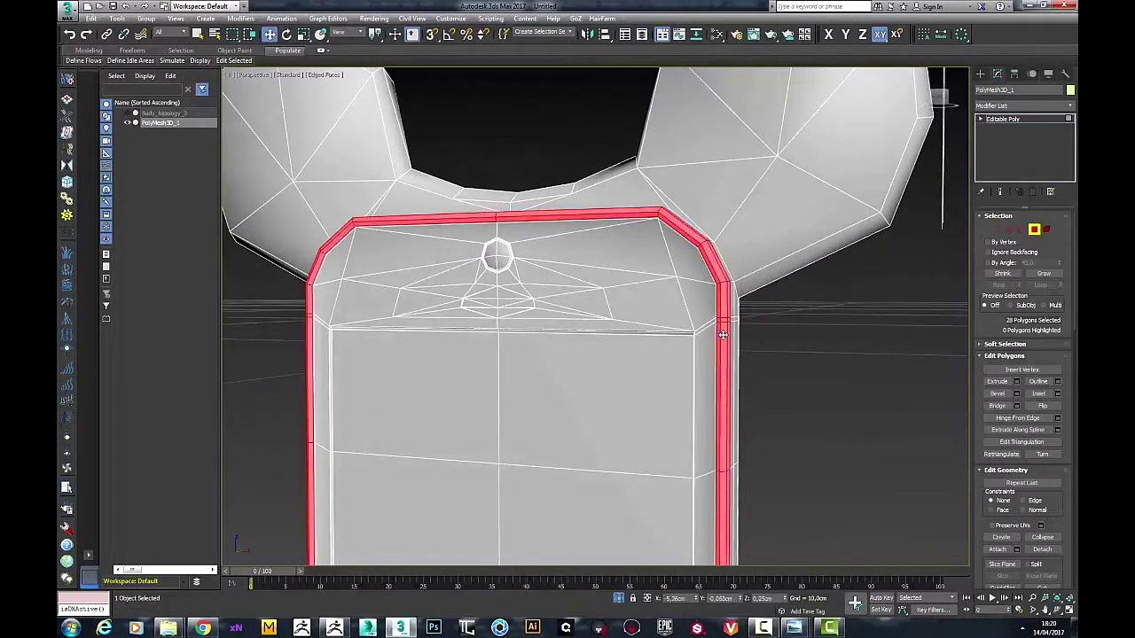
- From the left view, extend the polygon selection to the rest of the phone case and its ears
scroll(805, 337, down, 5)
middle_drag(805, 337, 805, 275)
key(l)
key(z)
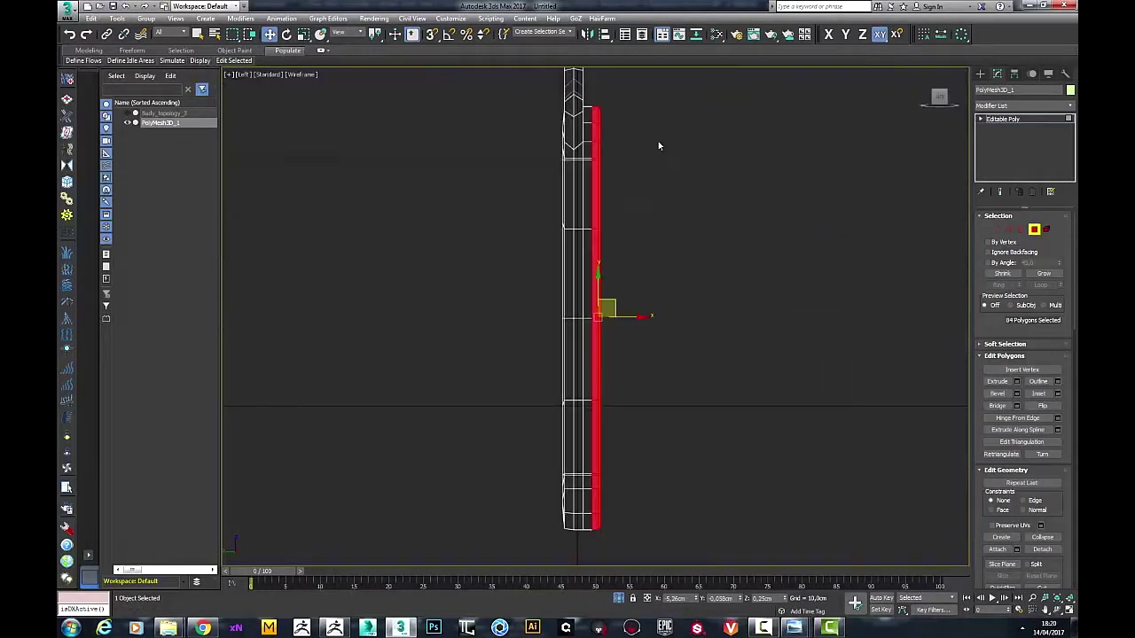
scroll(658, 145, down, 2)
ctrl+drag(618, 557, 618, 557)
- Give the selected case and ear polygons their own material ID and invert the selection
key(p)
alt+middle_drag(736, 391, 824, 403)
scroll(996, 372, down, 3)
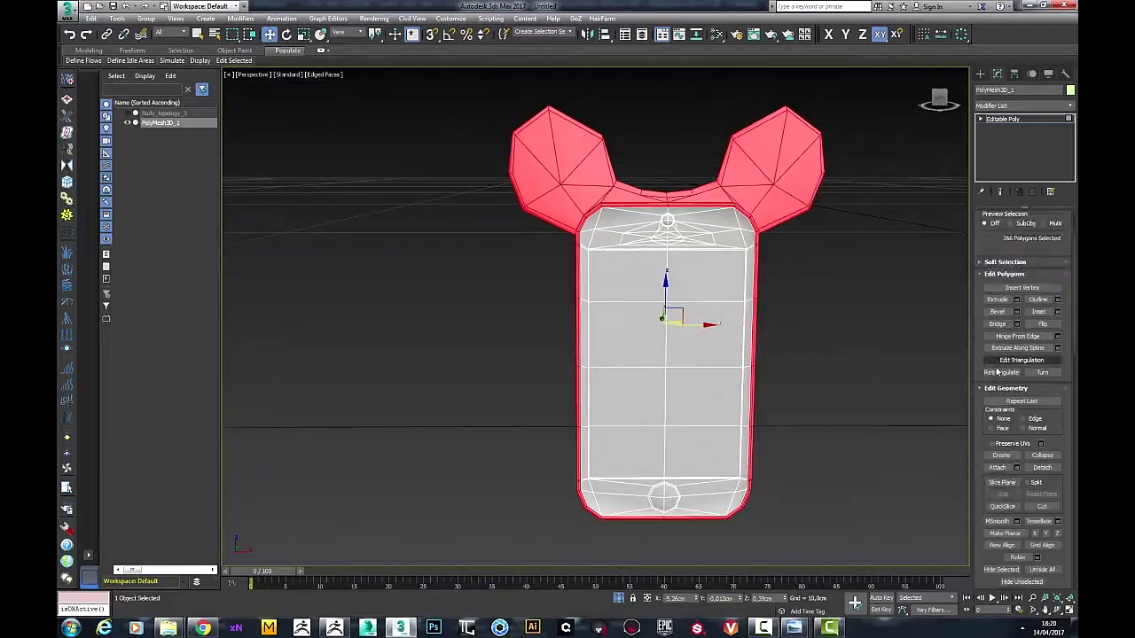
scroll(997, 372, down, 3)
click(1033, 478)
alt+middle_drag(811, 301, 729, 293)
key(ctrl+i)
- Select the eight large polygons that form the phone's screen for a separate material ID
alt+middle_drag(654, 313, 668, 314)
click(666, 280)
ctrl+click(599, 279)
ctrl+click(601, 332)
ctrl+click(658, 337)
ctrl+click(661, 391)
ctrl+click(607, 397)
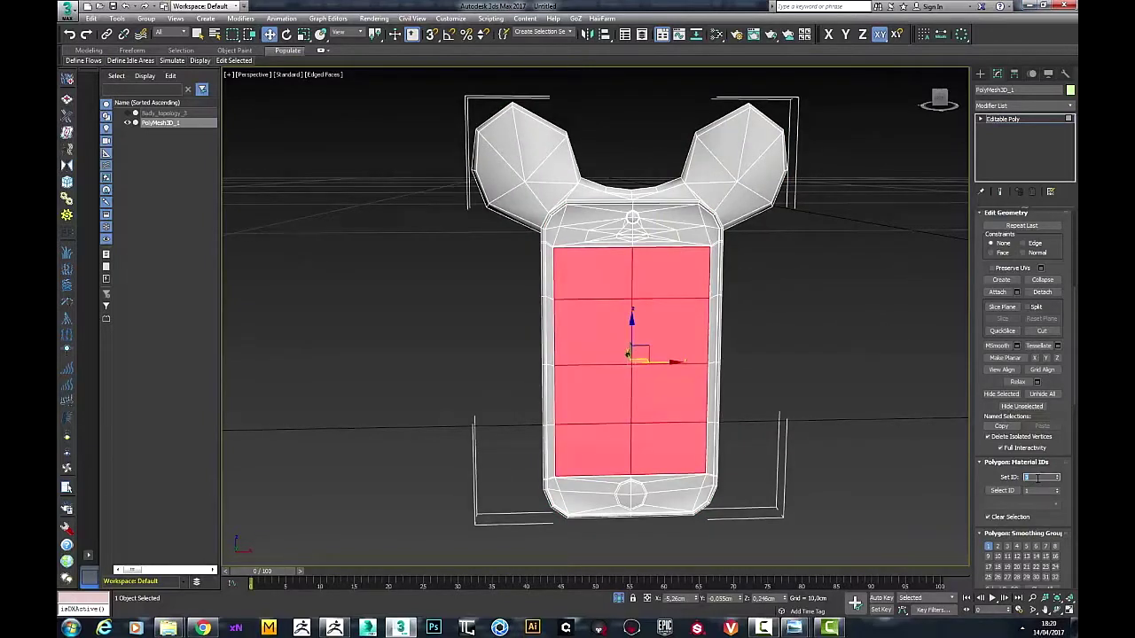
- Leave polygon editing, reselect the whole phone and send it back to ZBrush through GoZ
click(928, 286)
click(1012, 117)
click(910, 249)
alt+middle_drag(905, 248, 949, 270)
click(643, 226)
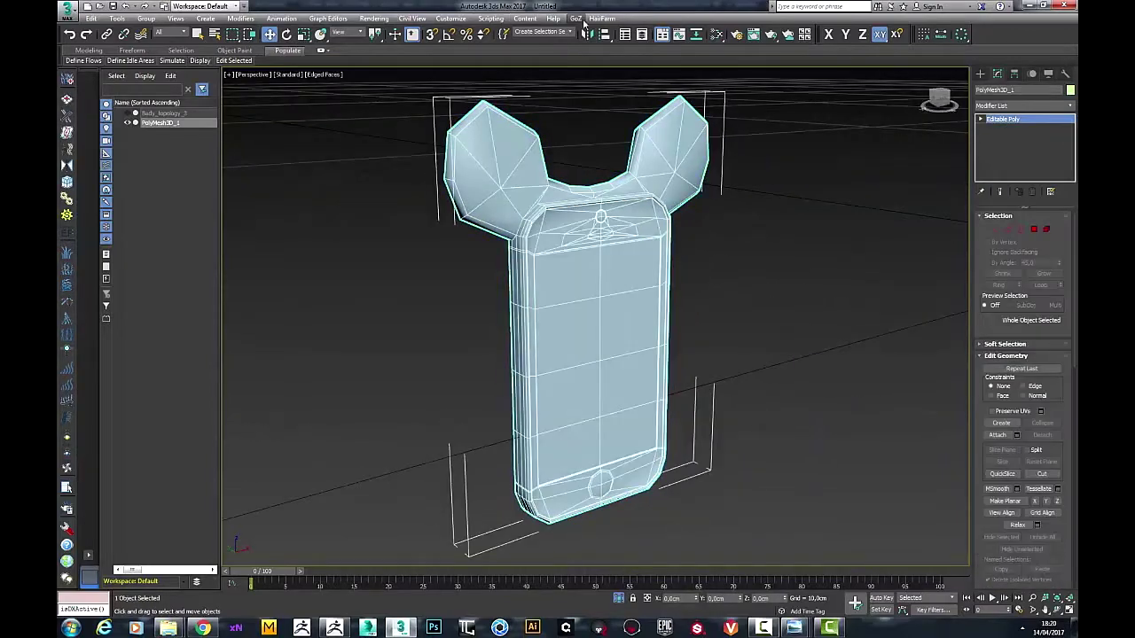
click(581, 20)
click(583, 32)
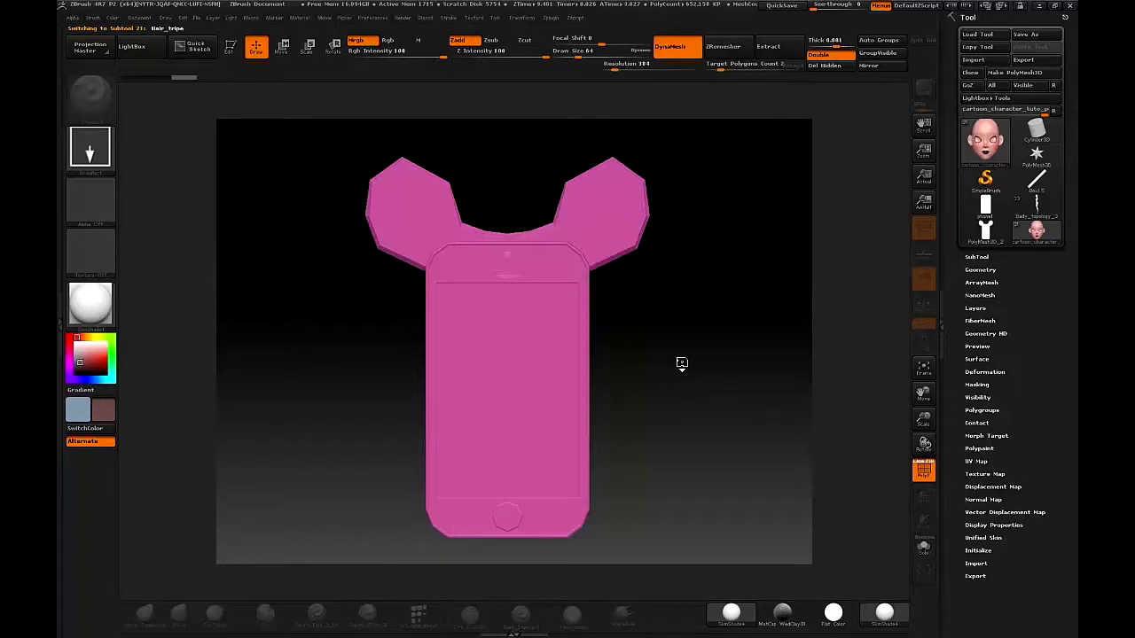
- Isolate the phone's case and ears and fill them with pink and the Flat Color material
drag(671, 364, 568, 341)
key(shift+f)
ctrl+shift+click(559, 213)
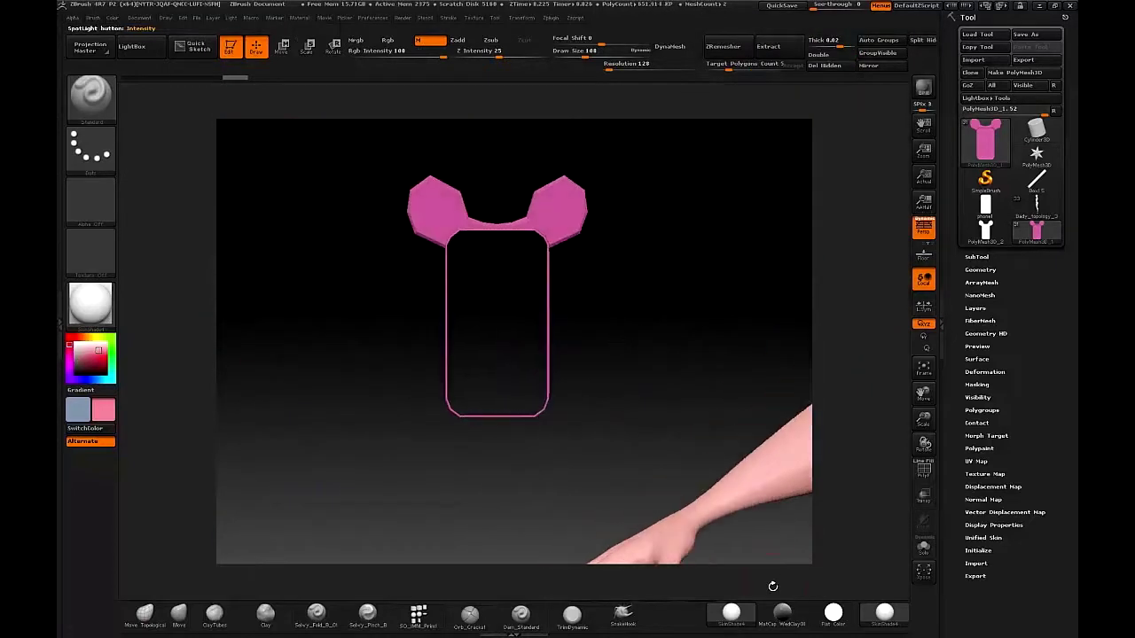
click(818, 620)
alt+drag(324, 246, 343, 288)
mouse_move(113, 19)
click(144, 246)
- Fill the phone body with white, isolate its screen polygroup and fill that with black
drag(722, 326, 667, 346)
drag(661, 289, 669, 233)
key(shift+f)
drag(87, 356, 71, 337)
mouse_move(117, 23)
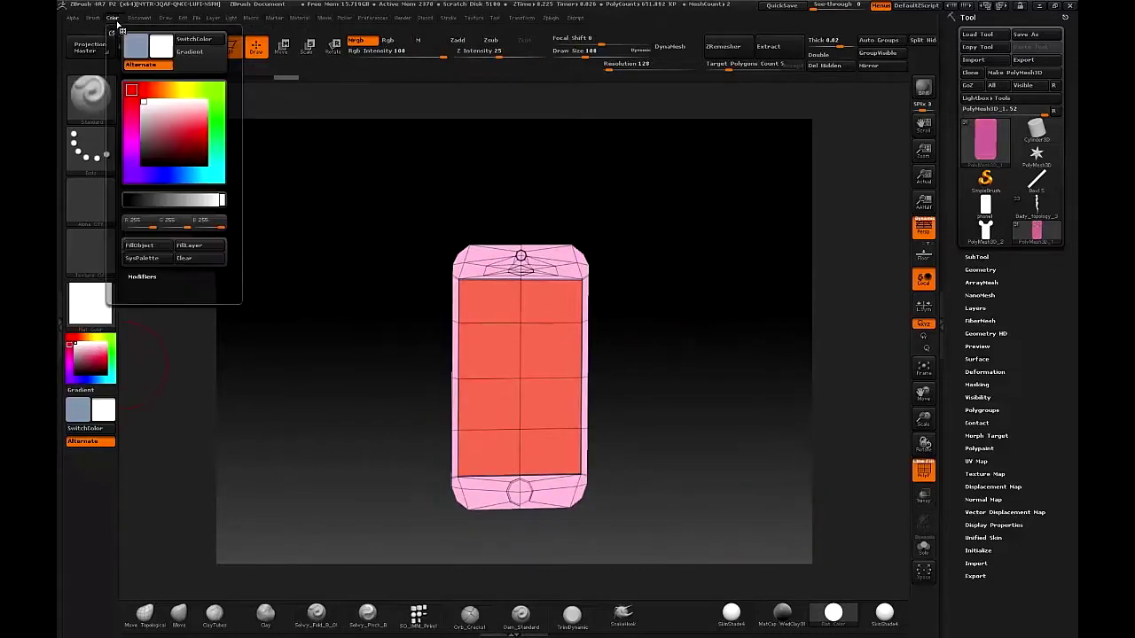
click(147, 247)
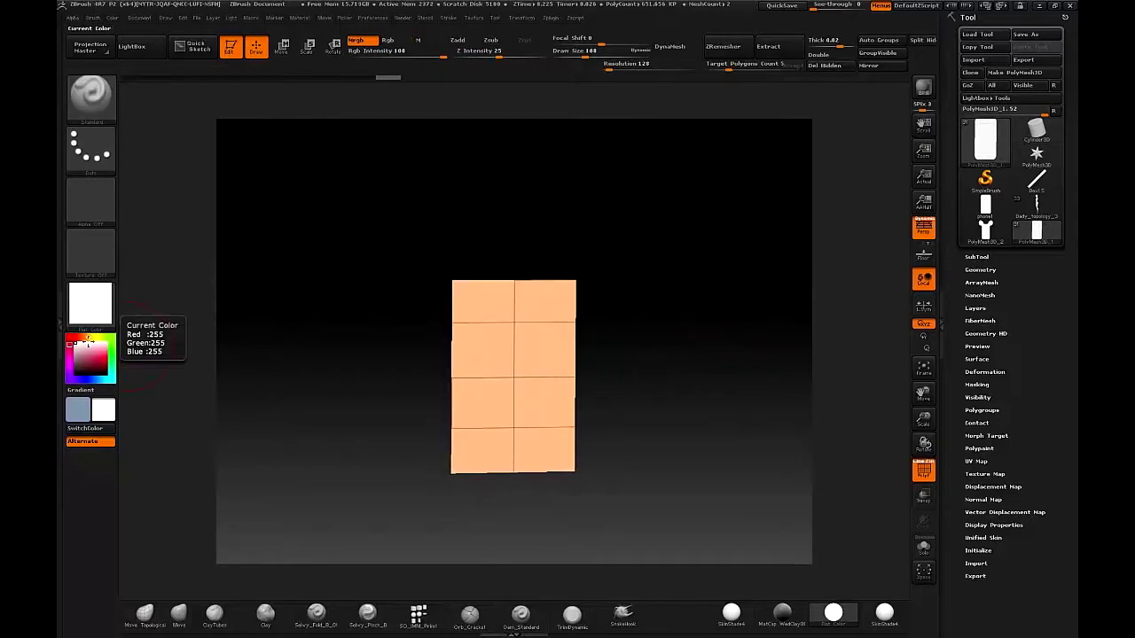
click(113, 18)
click(147, 247)
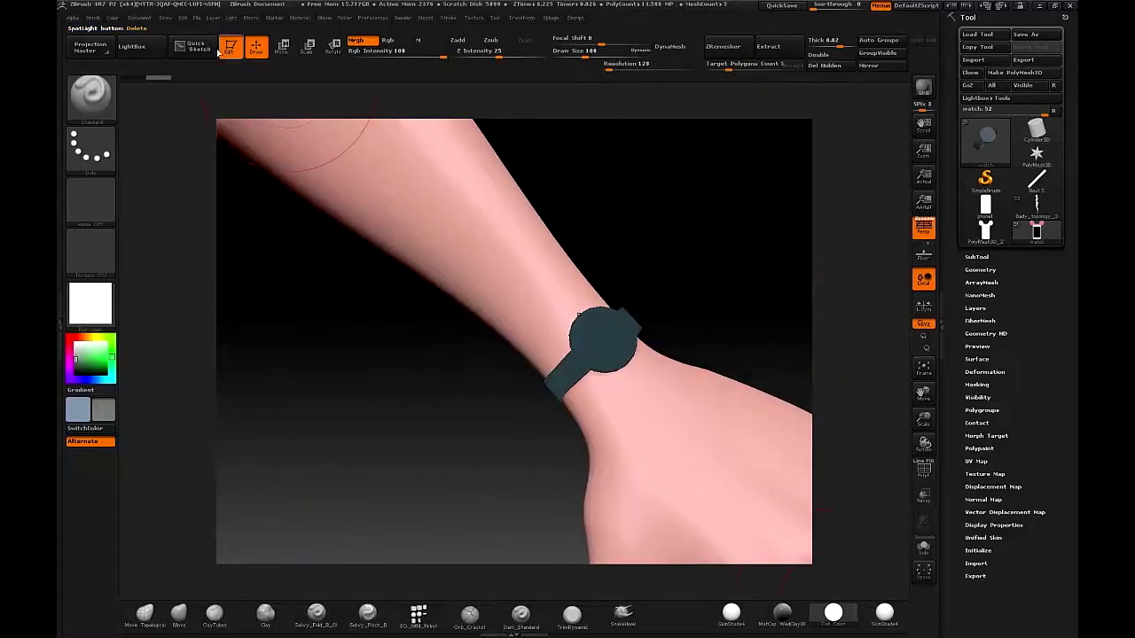
- Fill the wristwatch with a neutral grey
click(114, 18)
click(142, 200)
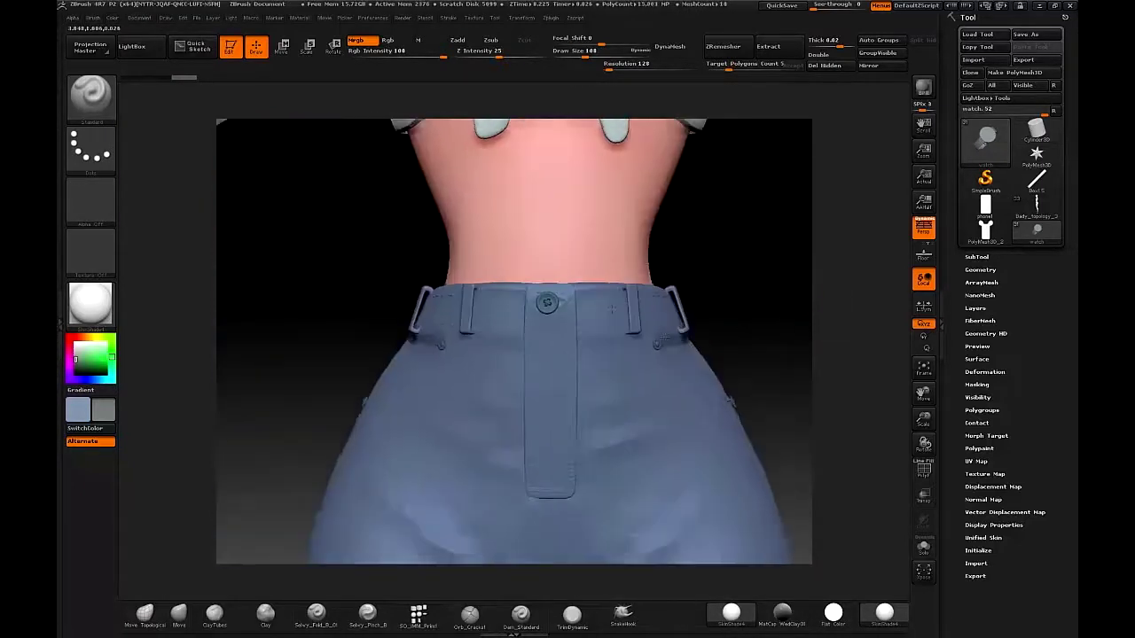
- Select the belt loops of the jeans and fill them with a darker muted blue
right_drag(702, 411, 691, 417)
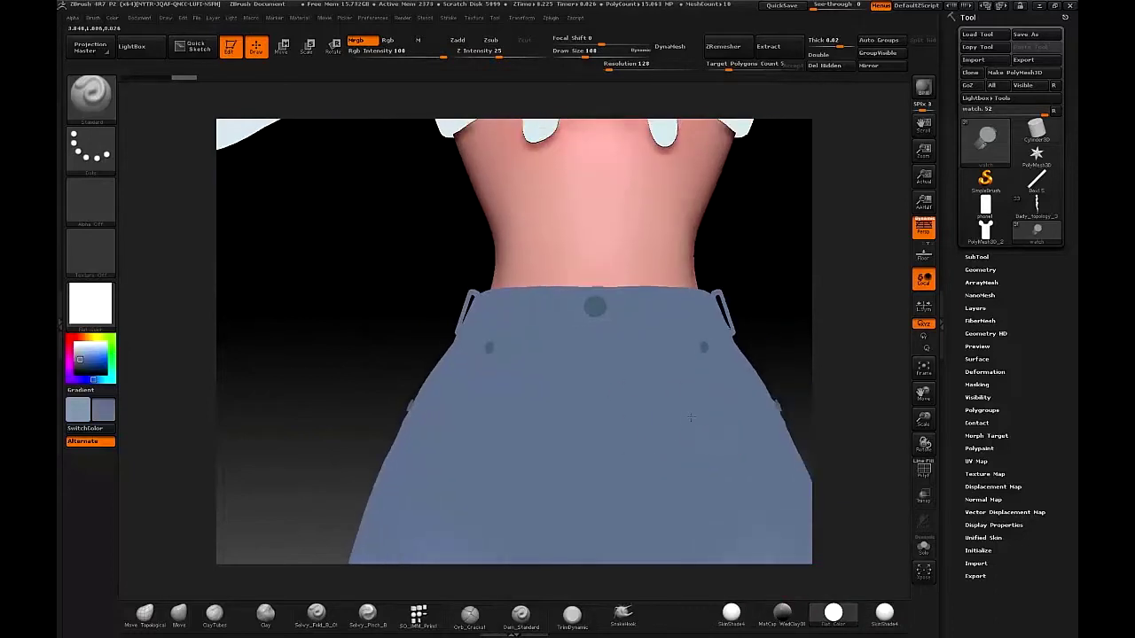
key(space)
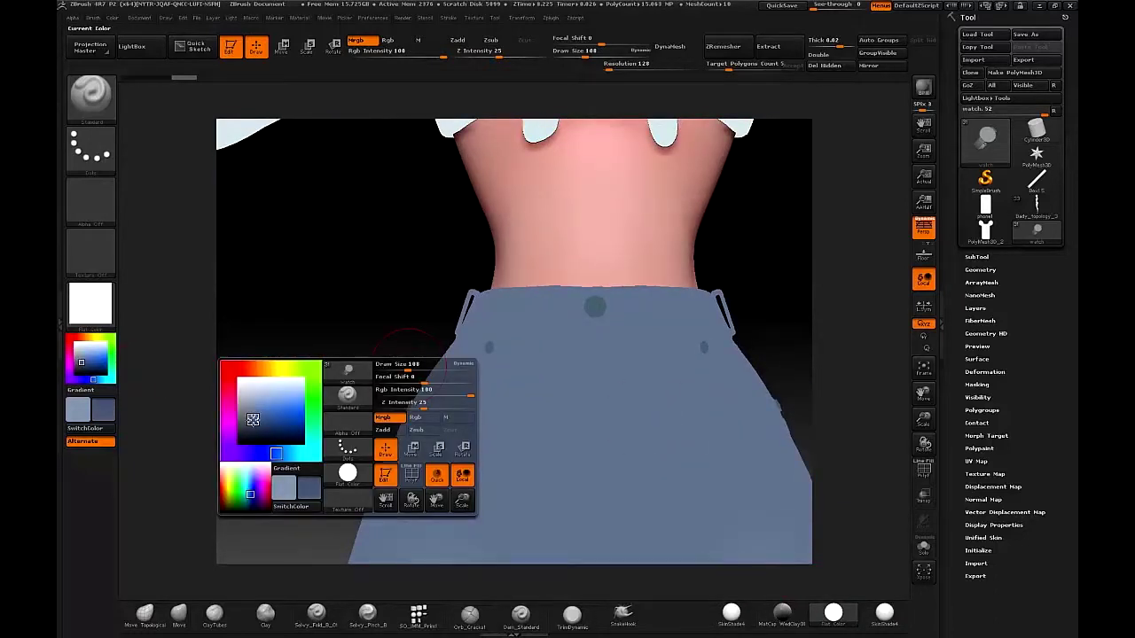
alt+click(470, 309)
right_drag(378, 280, 423, 270)
click(113, 18)
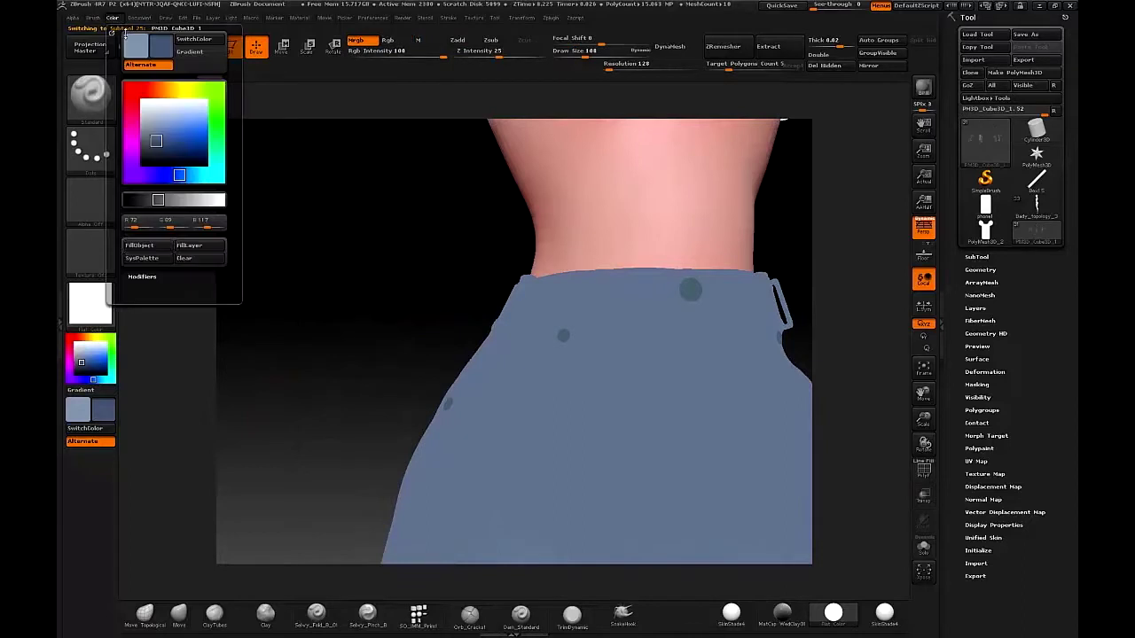
- Fill the waist button and the pocket rivets of the jeans with dark grey
right_drag(612, 282, 542, 286)
alt+click(540, 276)
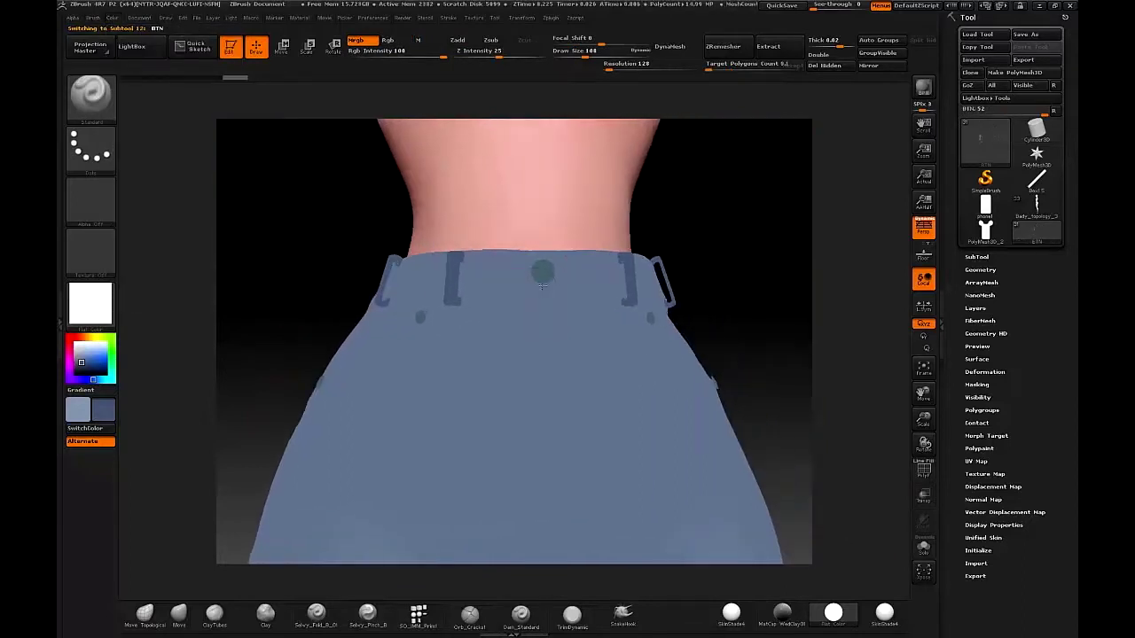
key(space)
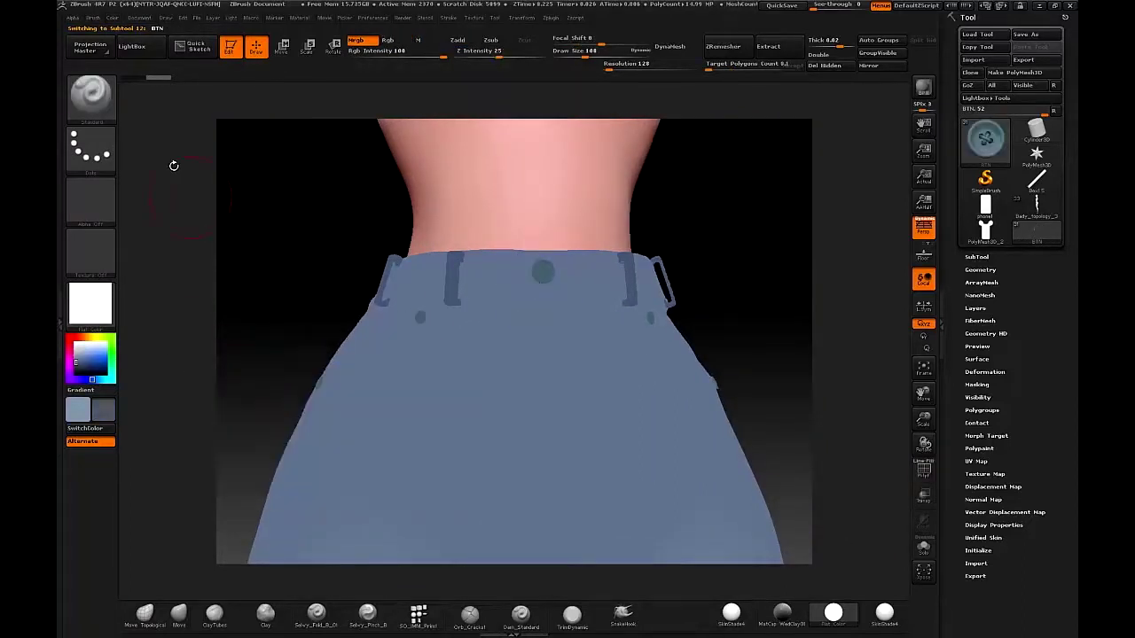
click(113, 18)
click(153, 245)
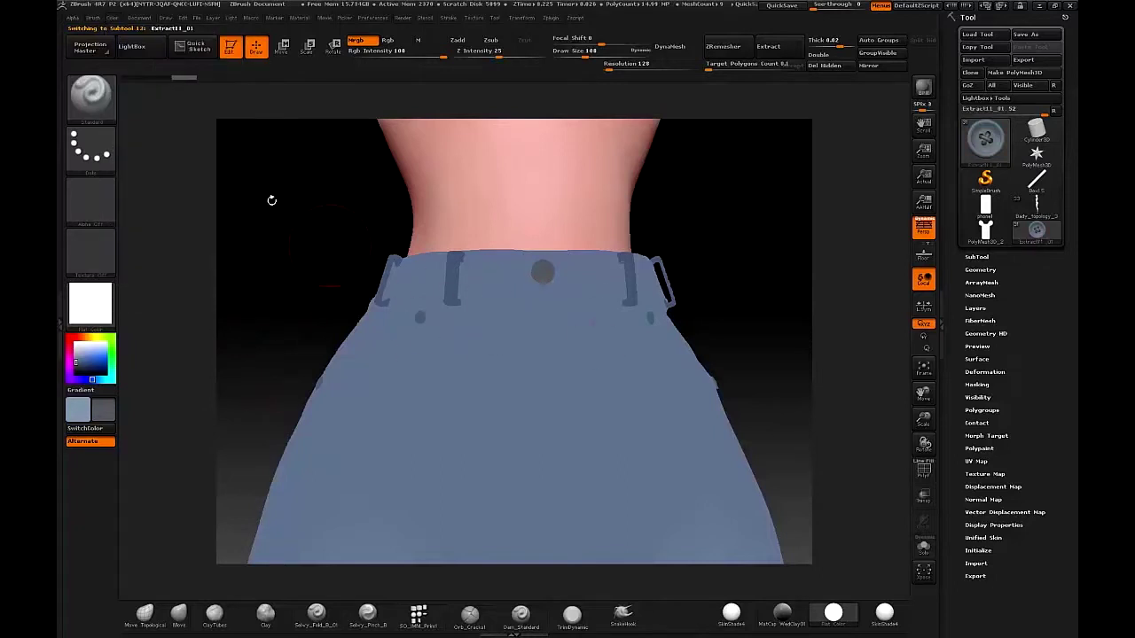
alt+click(650, 318)
click(113, 17)
click(153, 245)
- Select the hair strands subtool on the head and fill it with a muted teal in Flat Color
right_drag(293, 311, 568, 160)
alt+right_drag(568, 159, 638, 292)
ctrl+right_drag(638, 293, 705, 321)
alt+click(583, 237)
right_drag(665, 285, 681, 317)
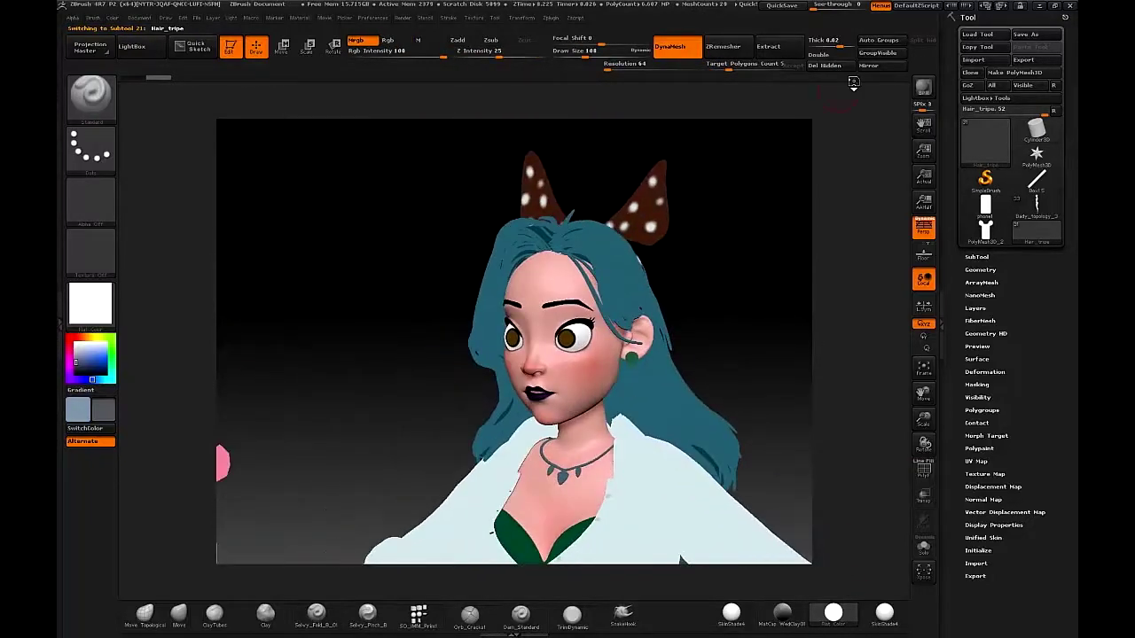
mouse_move(985, 143)
mouse_move(114, 19)
click(145, 249)
- Select the main hair mass and fill it with the same muted teal
right_drag(769, 306, 461, 365)
alt+click(636, 388)
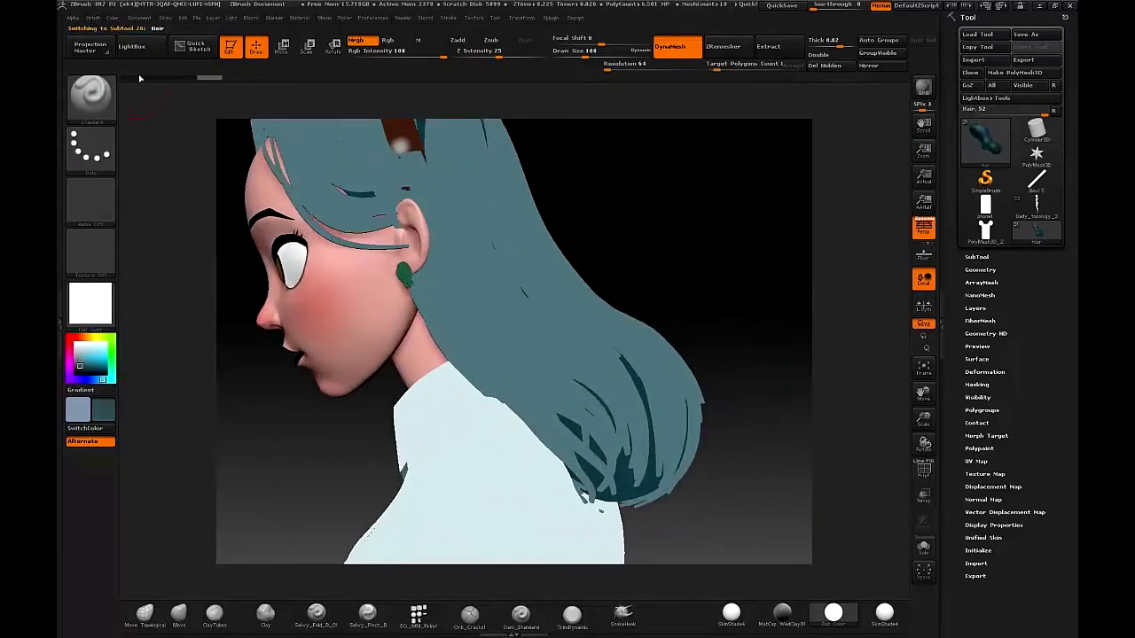
mouse_move(112, 18)
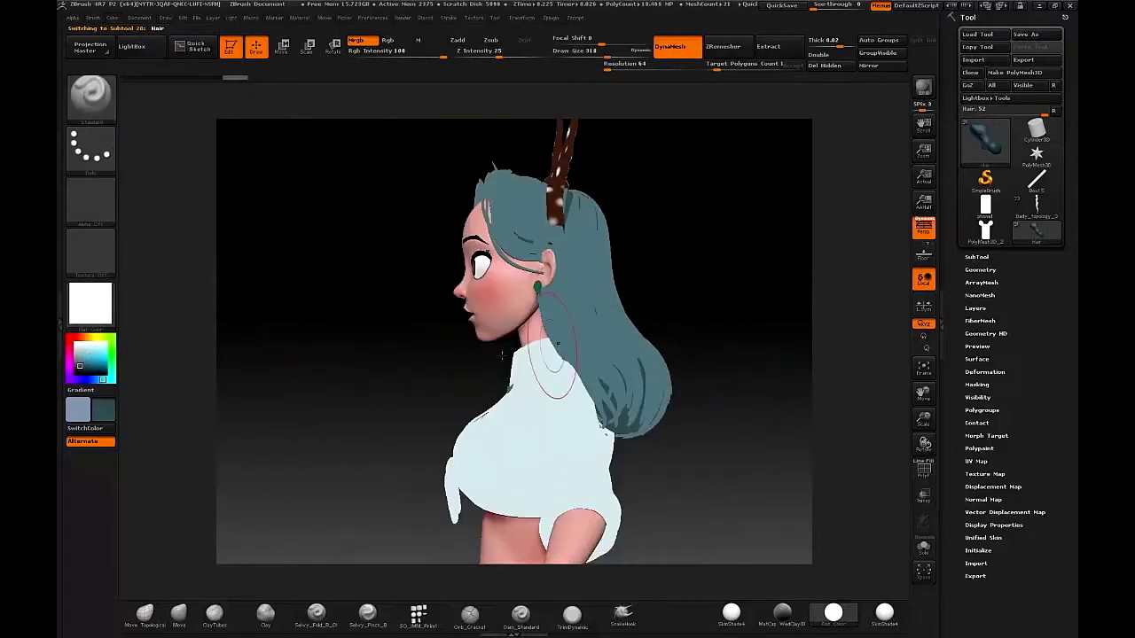
drag(771, 316, 689, 322)
key(shift+f)
key(shift+f)
- Paint a lighter teal over the lower ends of the hair strands from all sides and quick-save the project
alt+click(661, 306)
drag(769, 285, 716, 280)
key(shift+f)
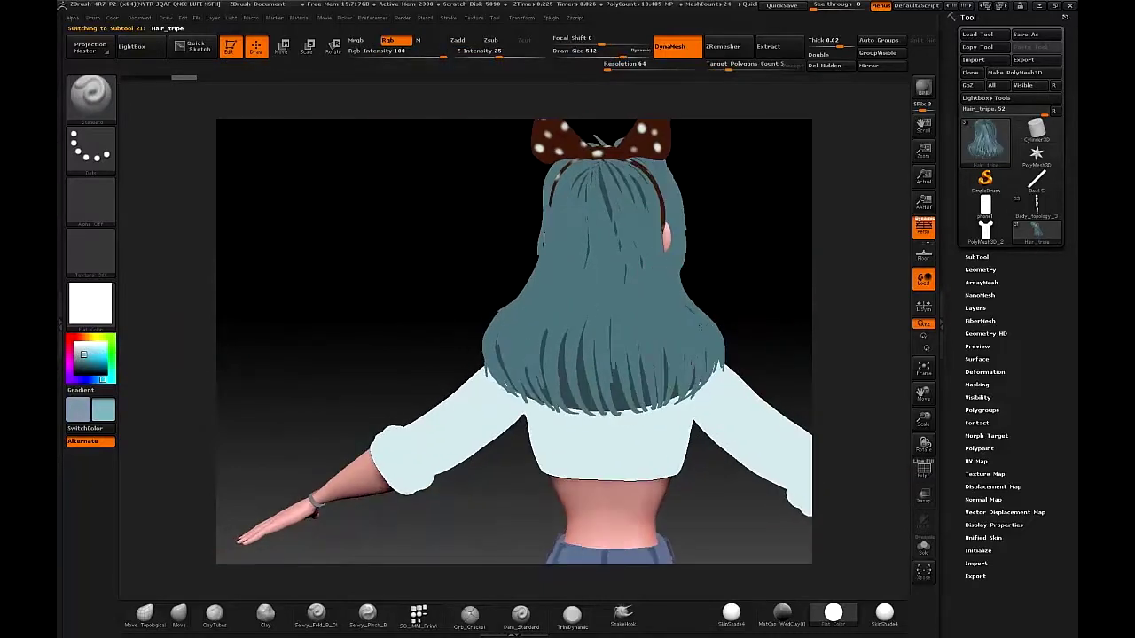
drag(700, 326, 677, 415)
drag(780, 399, 723, 404)
drag(426, 390, 483, 390)
drag(643, 350, 656, 408)
drag(425, 372, 474, 373)
drag(572, 372, 552, 433)
drag(390, 381, 461, 382)
drag(518, 372, 534, 354)
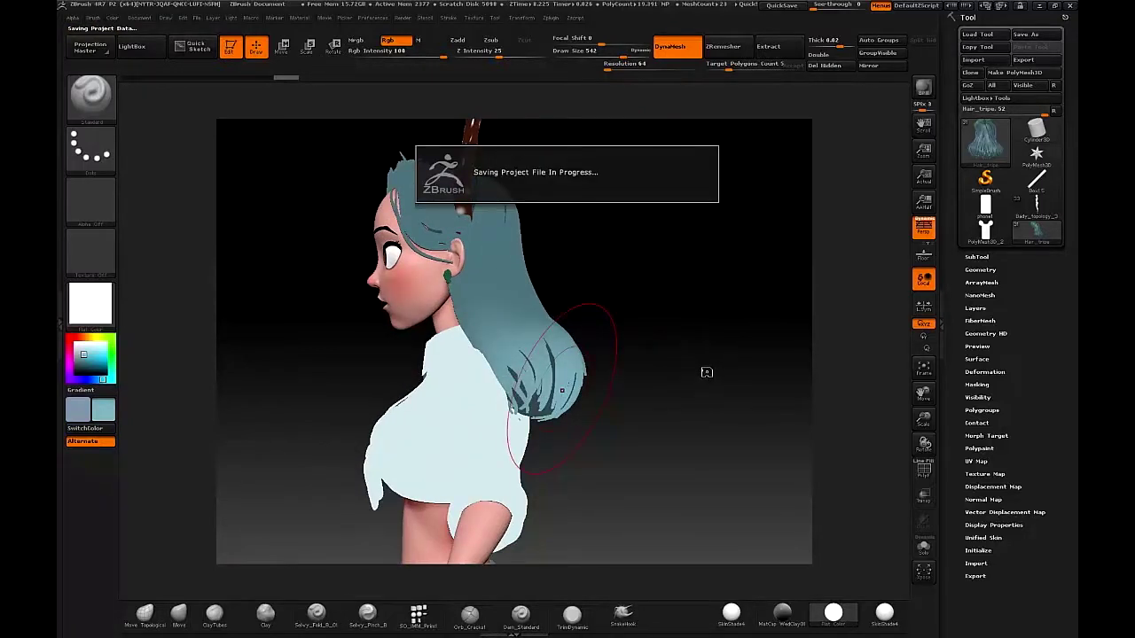
mouse_move(694, 367)
mouse_down()
mouse_move(605, 347)
mouse_move(692, 368)
mouse_up()
drag(772, 350, 699, 344)
drag(788, 344, 729, 348)
drag(740, 342, 770, 364)
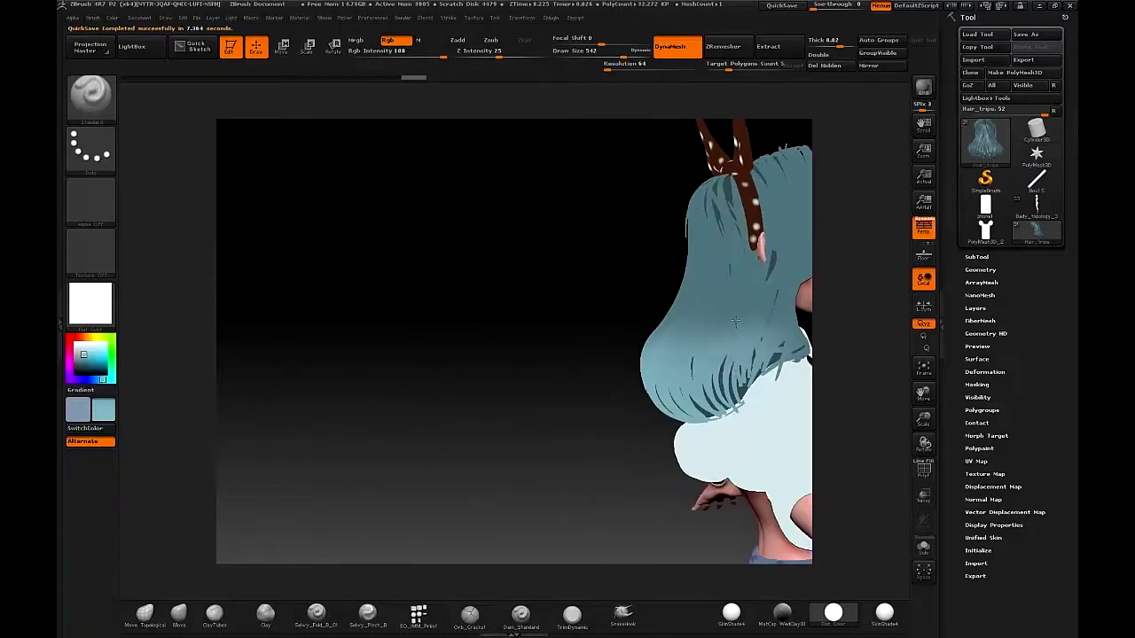
- Select the main hair mass and blend the lighter teal into its ends around the back and underside
drag(568, 373, 625, 412)
alt+click(621, 415)
mouse_move(532, 399)
mouse_down()
mouse_move(594, 405)
mouse_move(523, 452)
mouse_up()
mouse_move(727, 354)
mouse_down()
mouse_move(692, 364)
mouse_move(762, 355)
mouse_up()
drag(661, 435, 665, 461)
drag(710, 346, 754, 373)
drag(754, 417, 771, 439)
drag(532, 381, 567, 408)
drag(496, 354, 479, 373)
drag(658, 444, 585, 510)
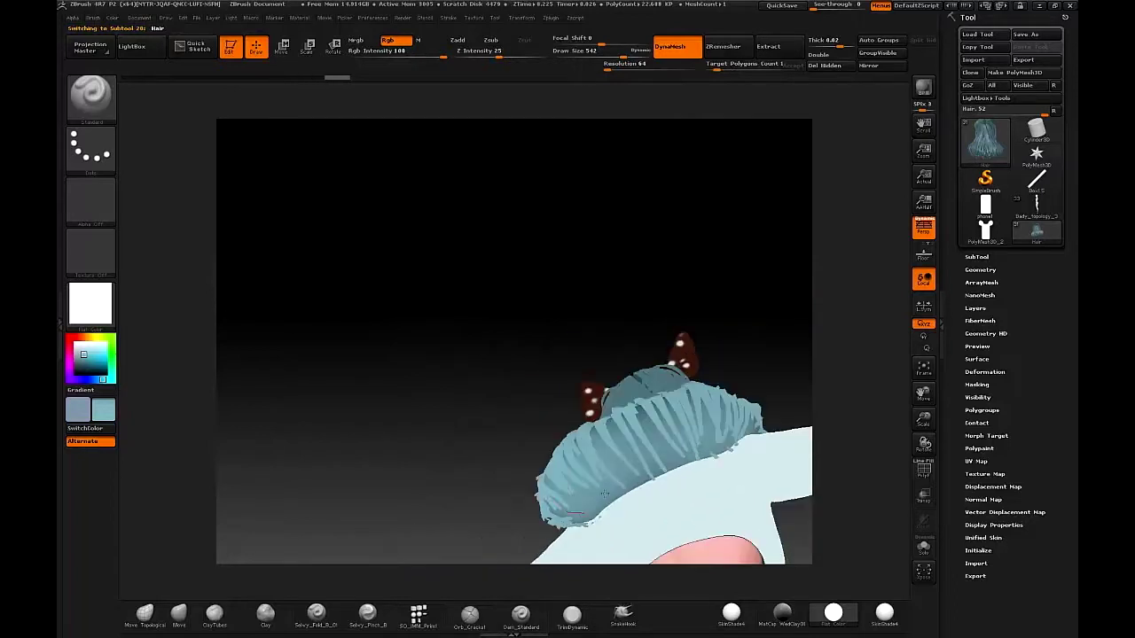
drag(443, 266, 452, 354)
drag(567, 425, 665, 443)
drag(762, 337, 709, 342)
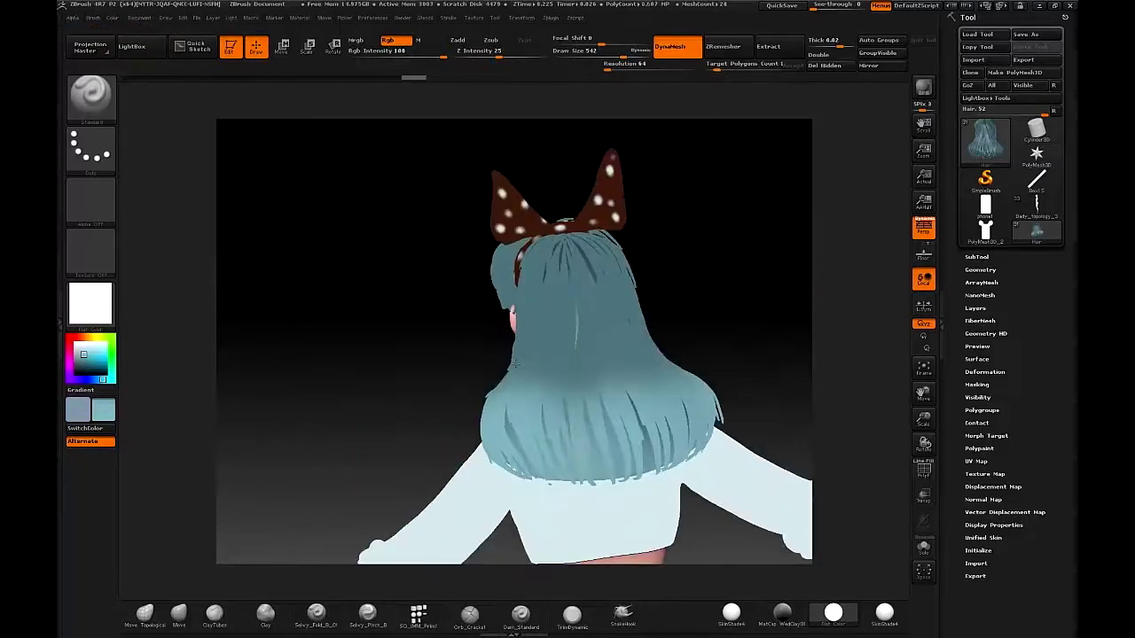
- Touch up the hair around the forehead with dark teal and preview the character in SkinShade4
drag(550, 301, 664, 294)
click(732, 614)
drag(603, 354, 667, 363)
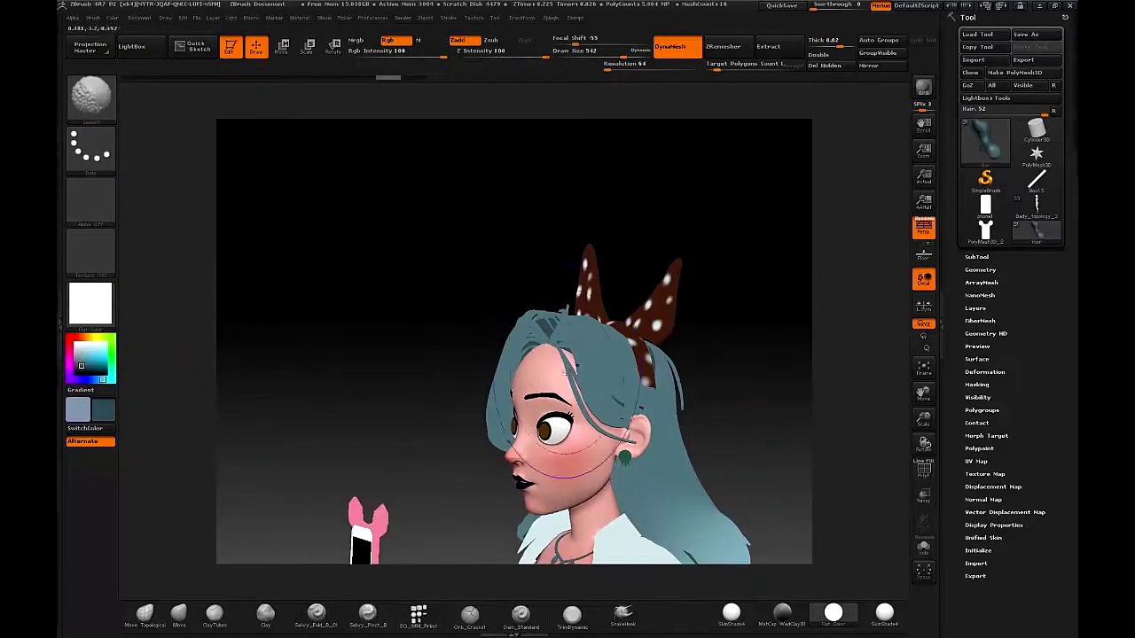
alt+click(532, 357)
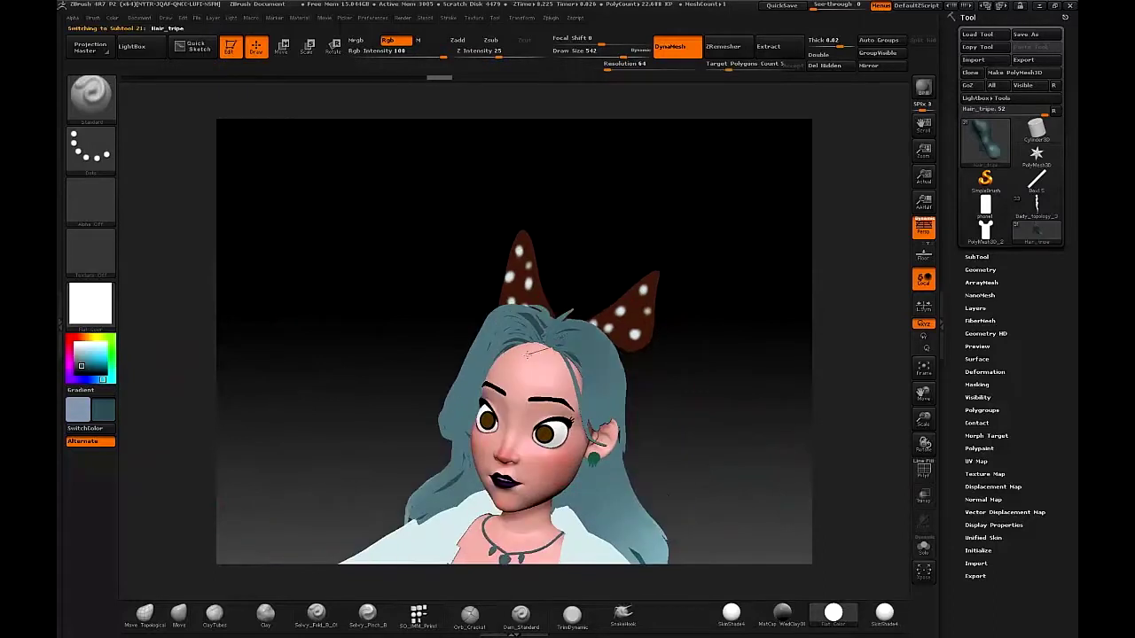
drag(528, 354, 619, 386)
click(732, 613)
drag(702, 385, 650, 392)
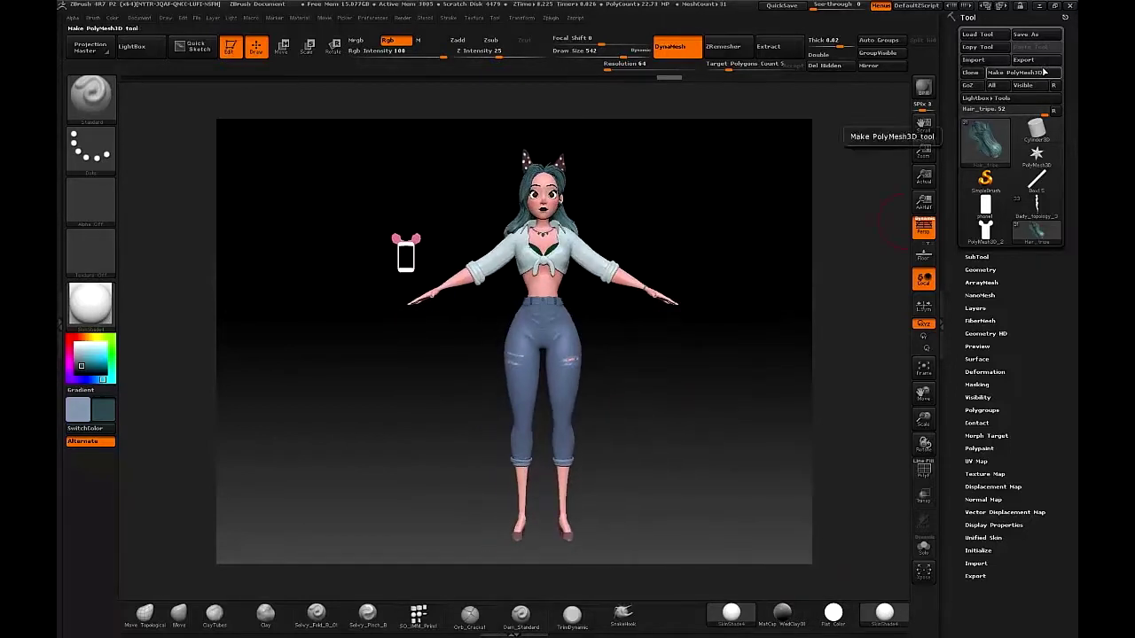
- Save the coloured character as a tool file, replacing the existing one
click(1027, 35)
click(771, 420)
click(600, 318)
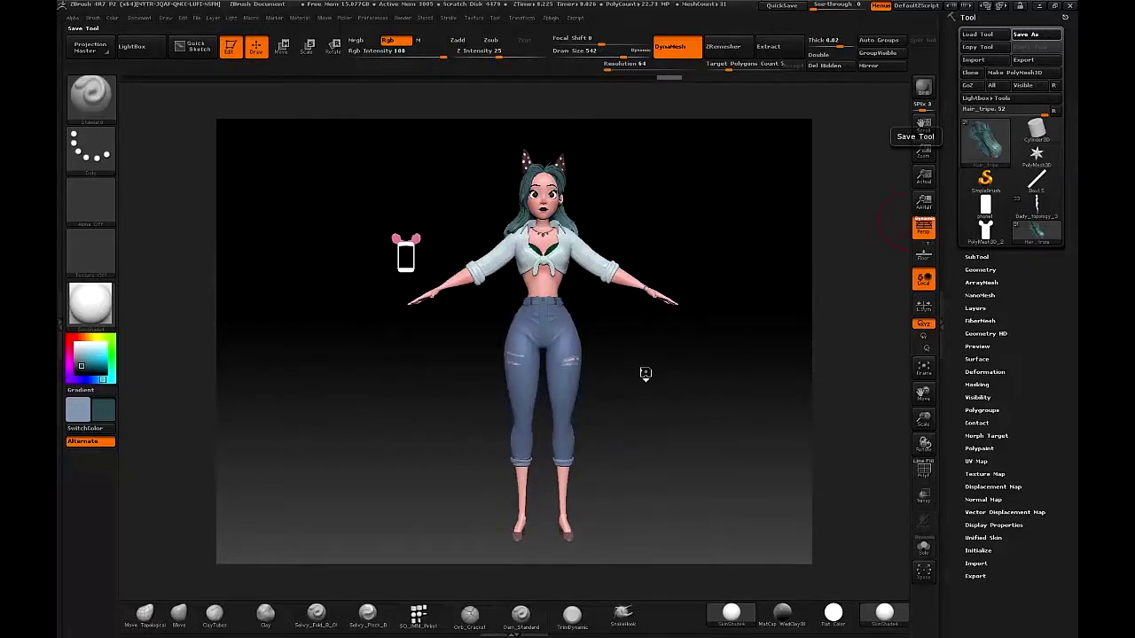
mouse_move(708, 391)
mouse_down()
mouse_move(717, 352)
mouse_move(754, 384)
mouse_move(701, 385)
mouse_move(715, 411)
mouse_move(700, 387)
mouse_move(704, 401)
mouse_move(688, 413)
mouse_move(654, 415)
mouse_move(692, 422)
mouse_move(643, 409)
mouse_move(749, 390)
mouse_up()
- Open the Earthquake demo project from LightBox without saving the current project
click(154, 55)
double_click(587, 209)
click(604, 351)
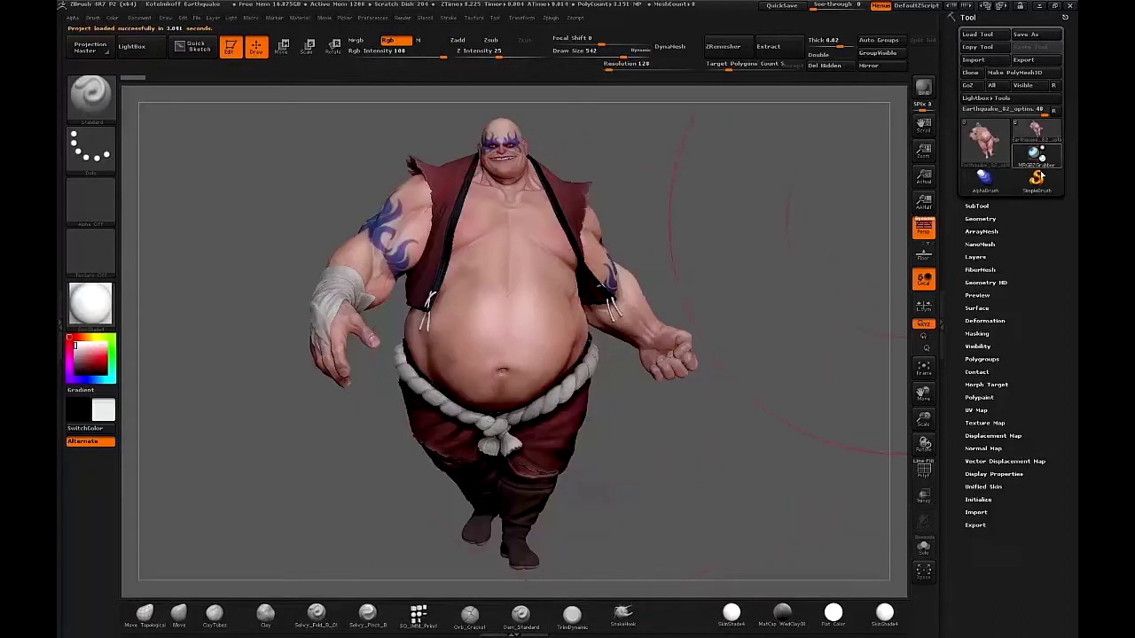
- Load the saved character tool into the demo scene, frame the whole figure and turn on the floor grid
click(988, 36)
double_click(557, 161)
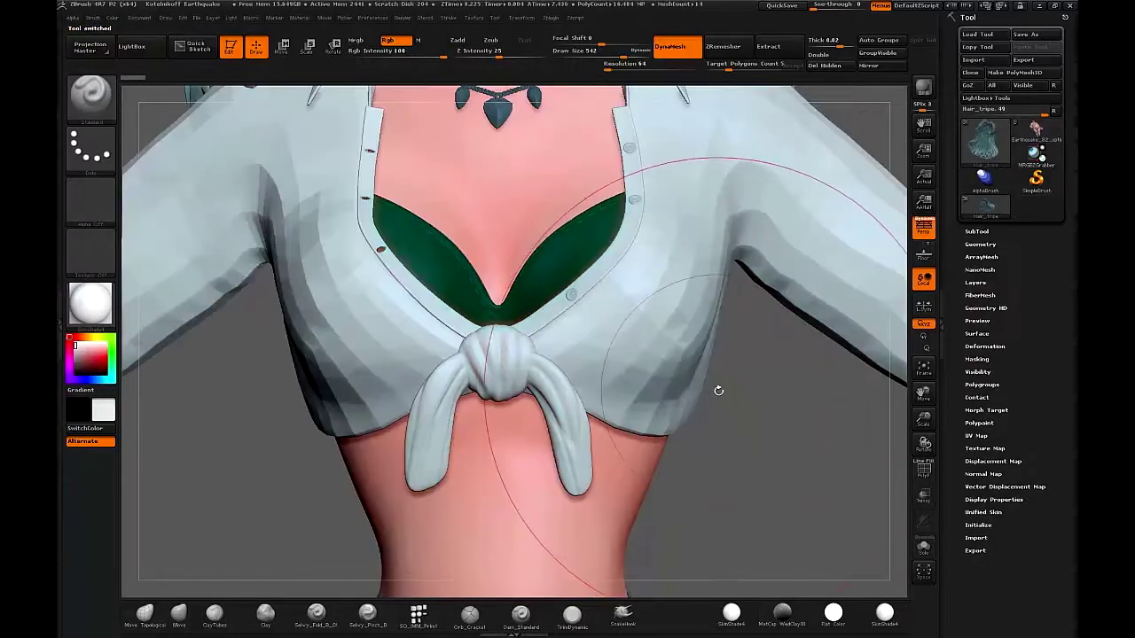
mouse_move(717, 390)
alt+mouse_down()
mouse_move(709, 365)
mouse_move(698, 367)
mouse_move(698, 397)
mouse_move(654, 380)
mouse_move(729, 377)
alt+mouse_up()
click(925, 255)
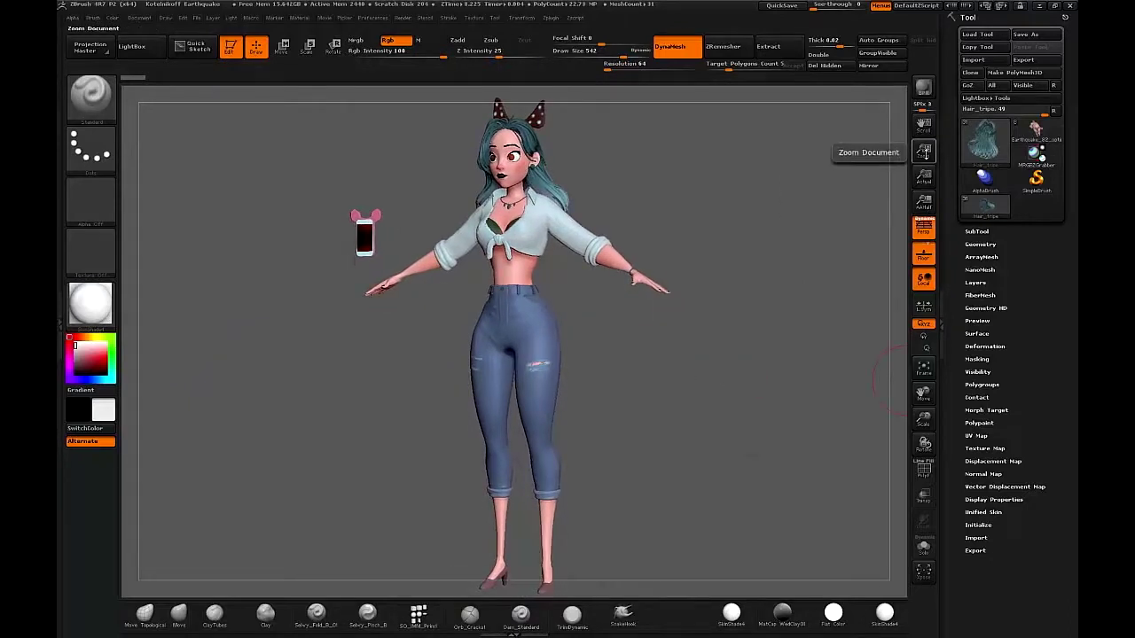
- Set the document background to the pale blue sampled from the character's shirt
drag(925, 152, 924, 170)
mouse_move(730, 369)
alt+mouse_down()
mouse_move(703, 365)
mouse_move(734, 368)
alt+mouse_up()
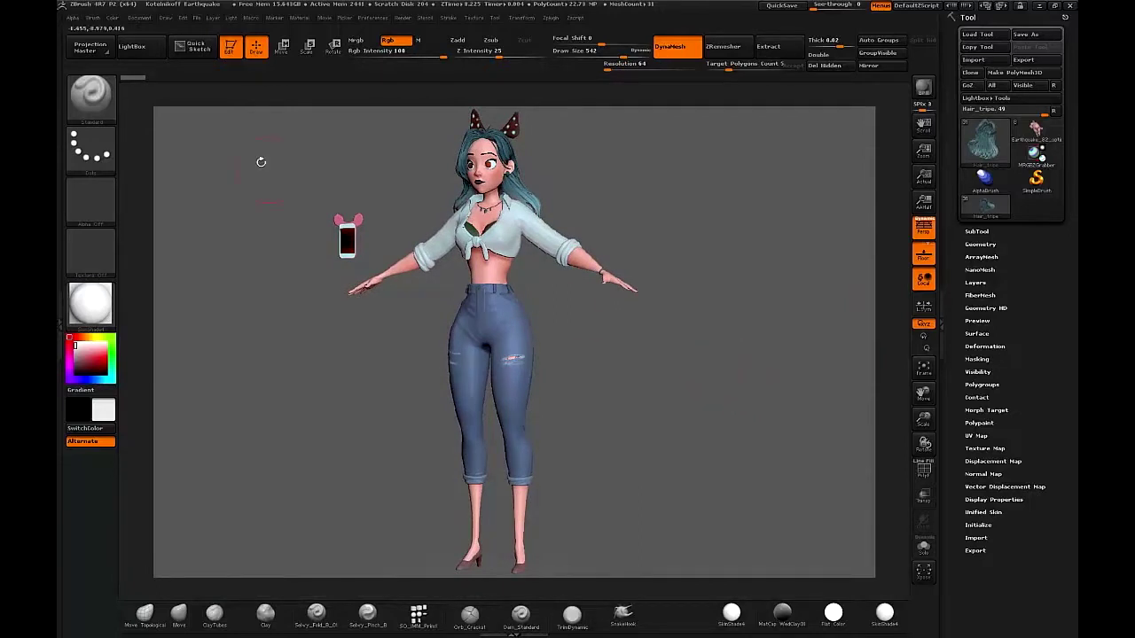
click(139, 18)
key(c)
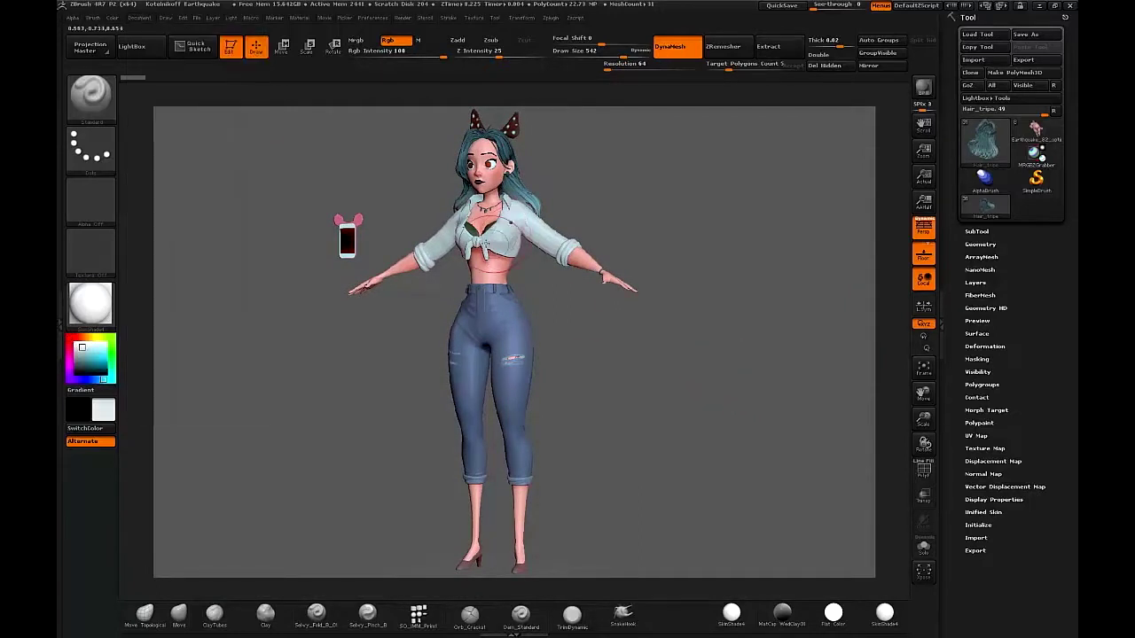
click(137, 19)
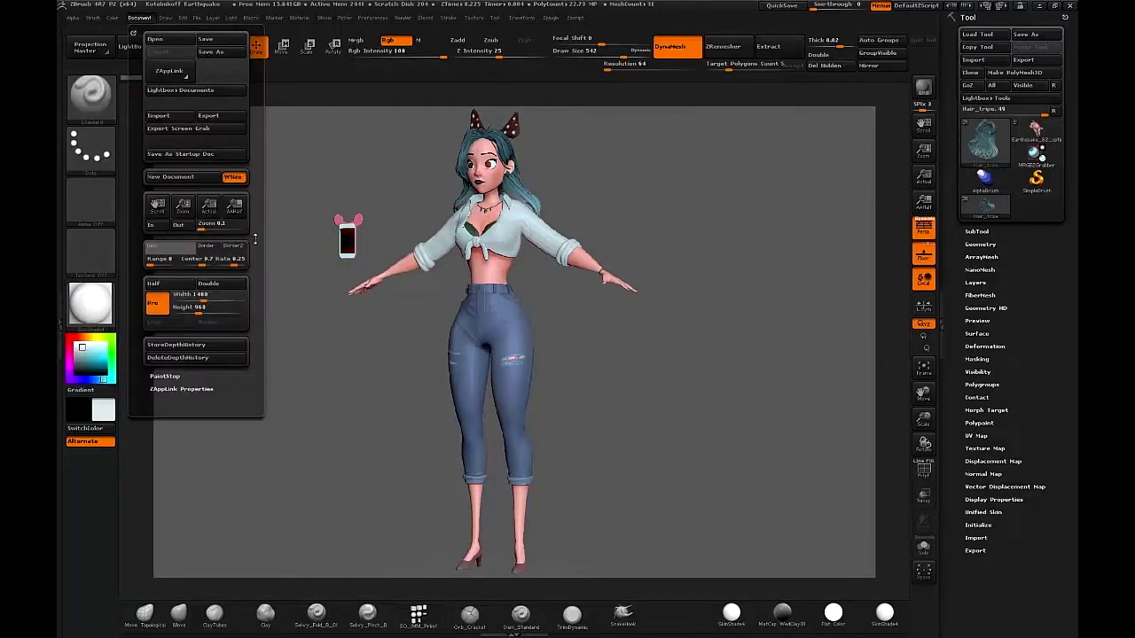
click(175, 252)
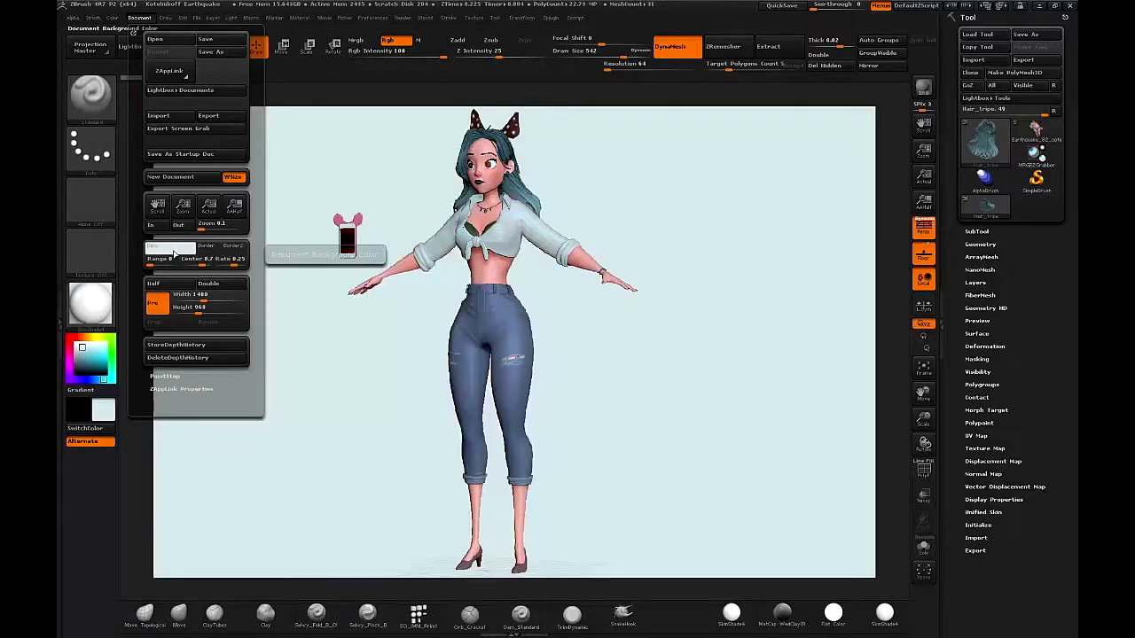
- Set the document background to the blue sampled from the jeans and reframe the full figure within the canvas
key(c)
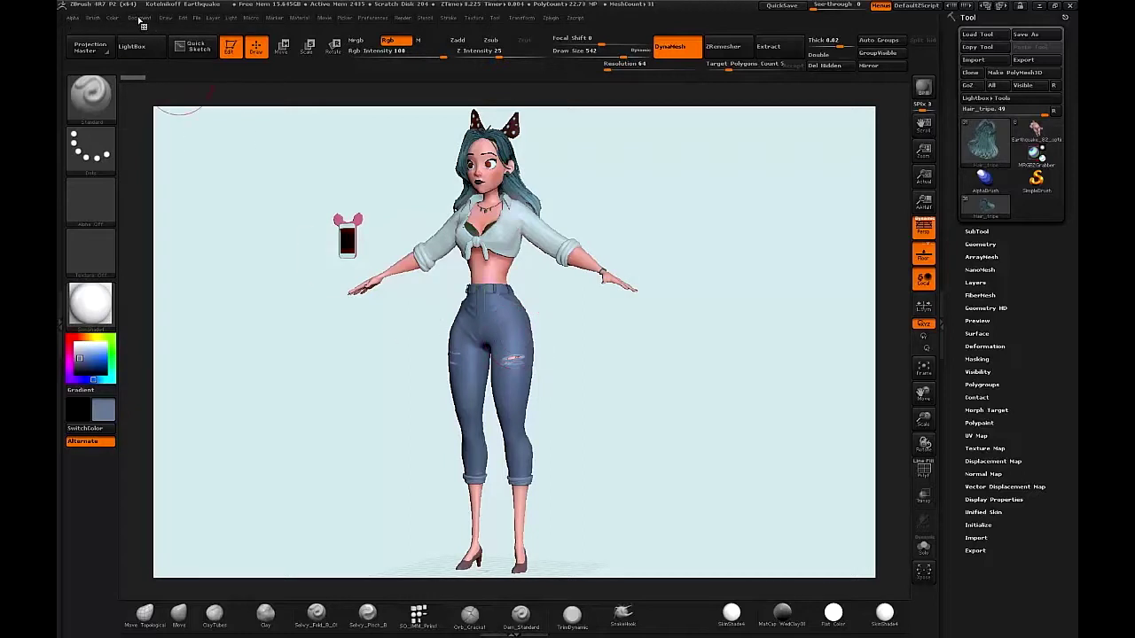
click(140, 19)
click(174, 252)
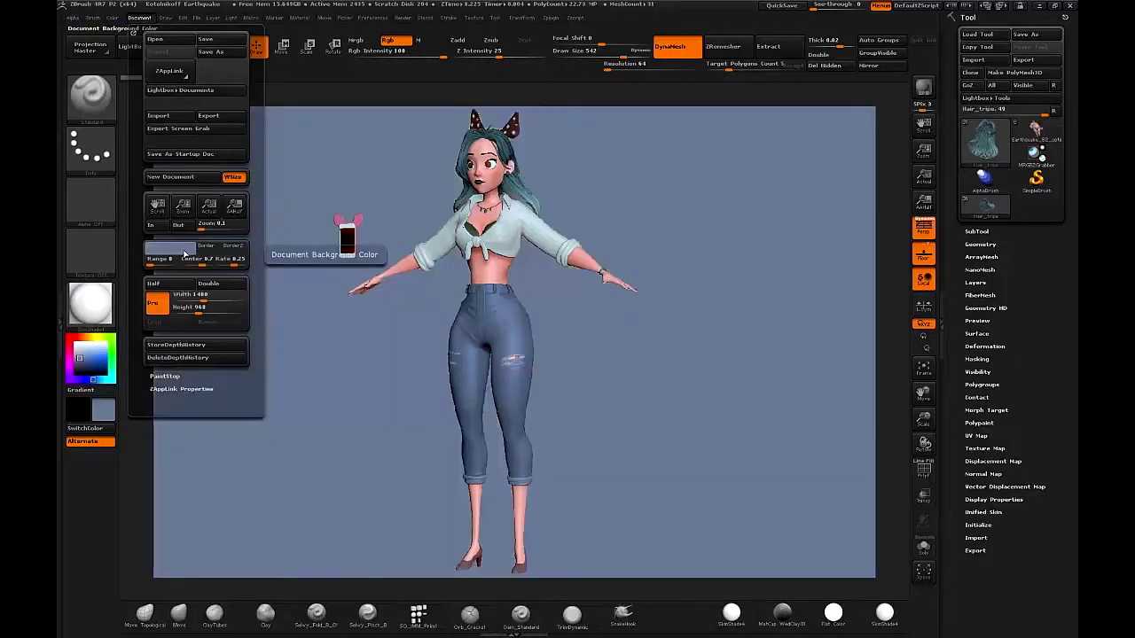
mouse_move(633, 374)
mouse_down()
mouse_move(661, 377)
mouse_move(624, 375)
mouse_move(637, 376)
mouse_up()
alt+drag(636, 376, 689, 251)
alt+drag(754, 295, 712, 244)
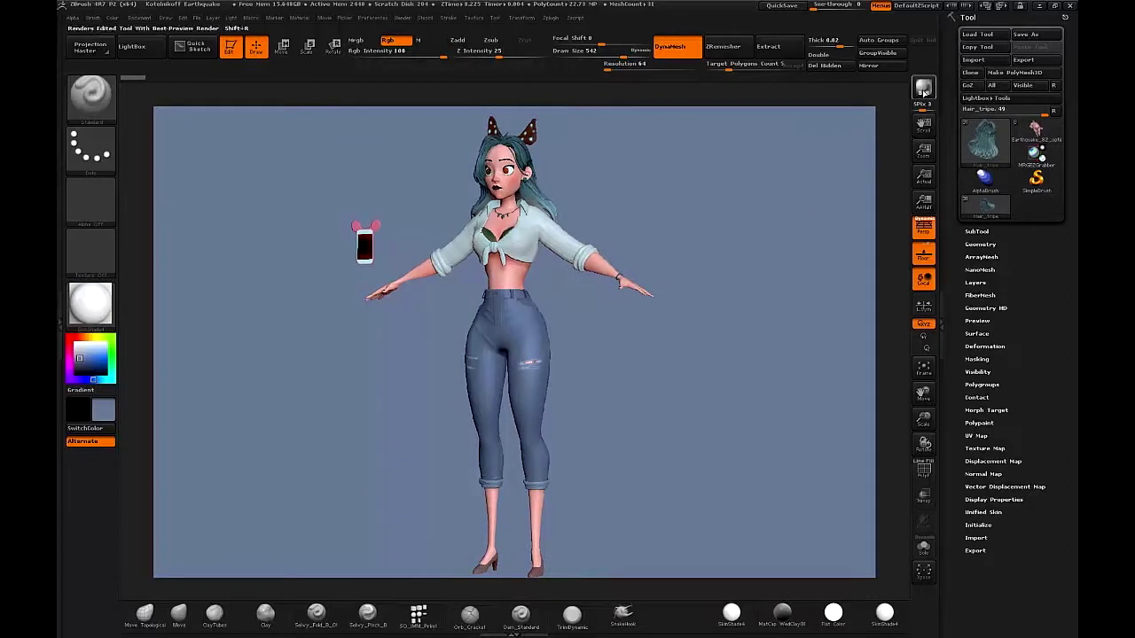